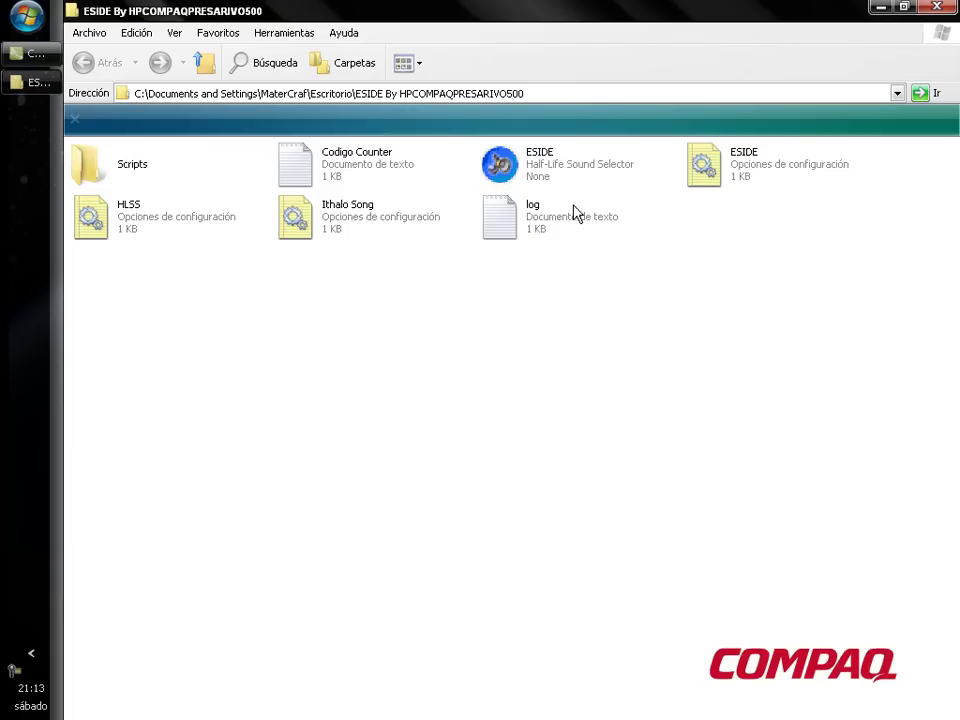
# Step: Close the ESIDE By HPCOMPAQPRESARIVO500 folder window and return to the desktop
pyautogui.moveTo(620, 340); pyautogui.dragTo(786, 321)
pyautogui.rightClick(527, 334)
pyautogui.click(944, 193)
pyautogui.click(937, 7)
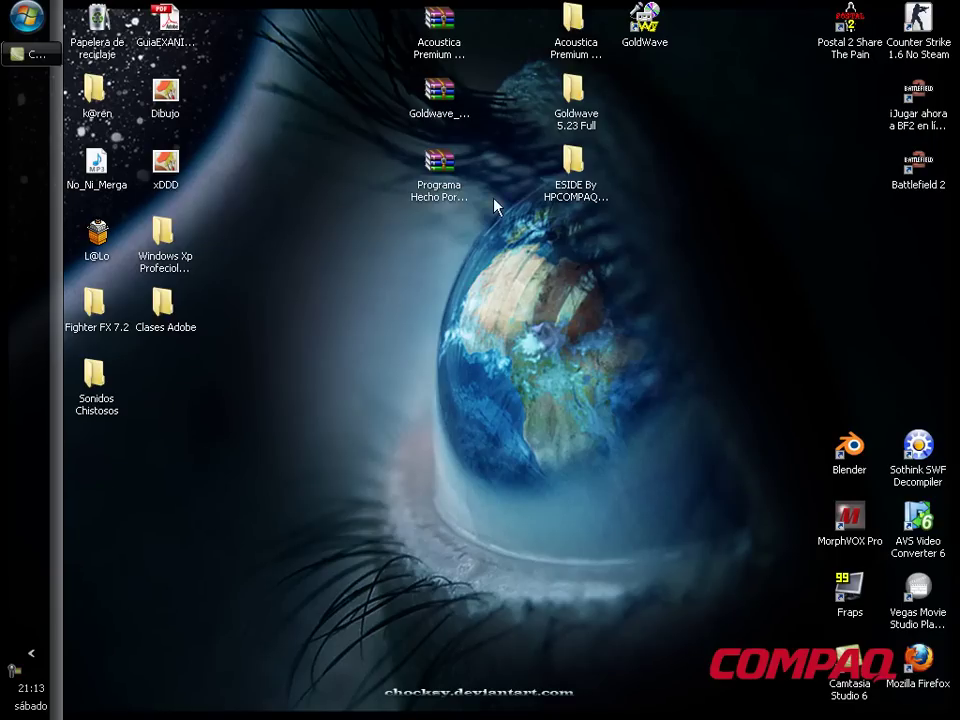
pyautogui.doubleClick(437, 40)
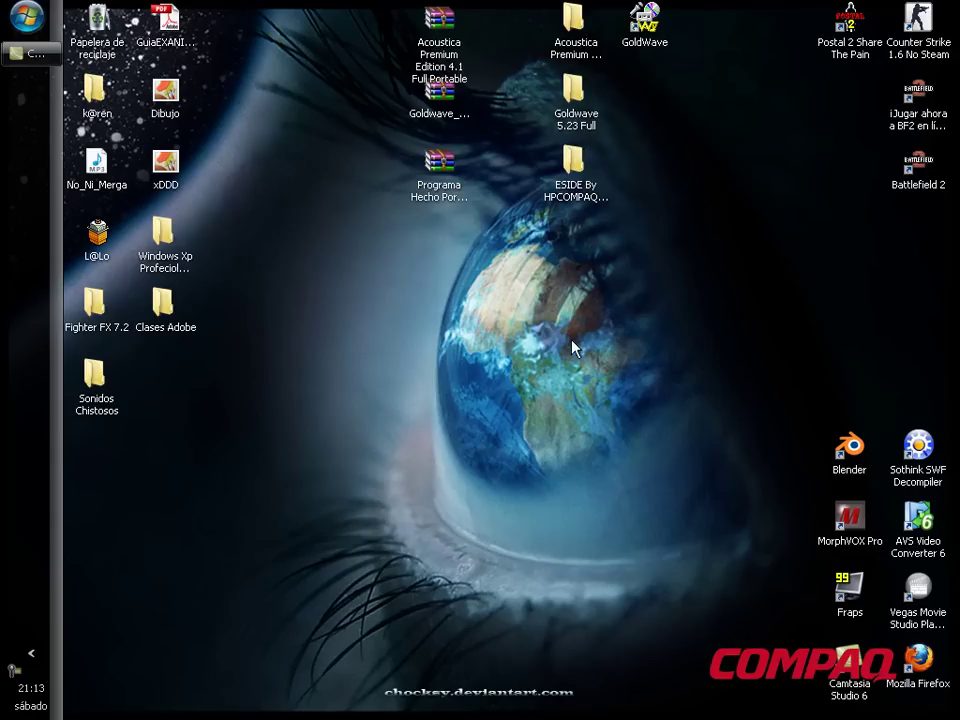
pyautogui.rightClick(440, 28)
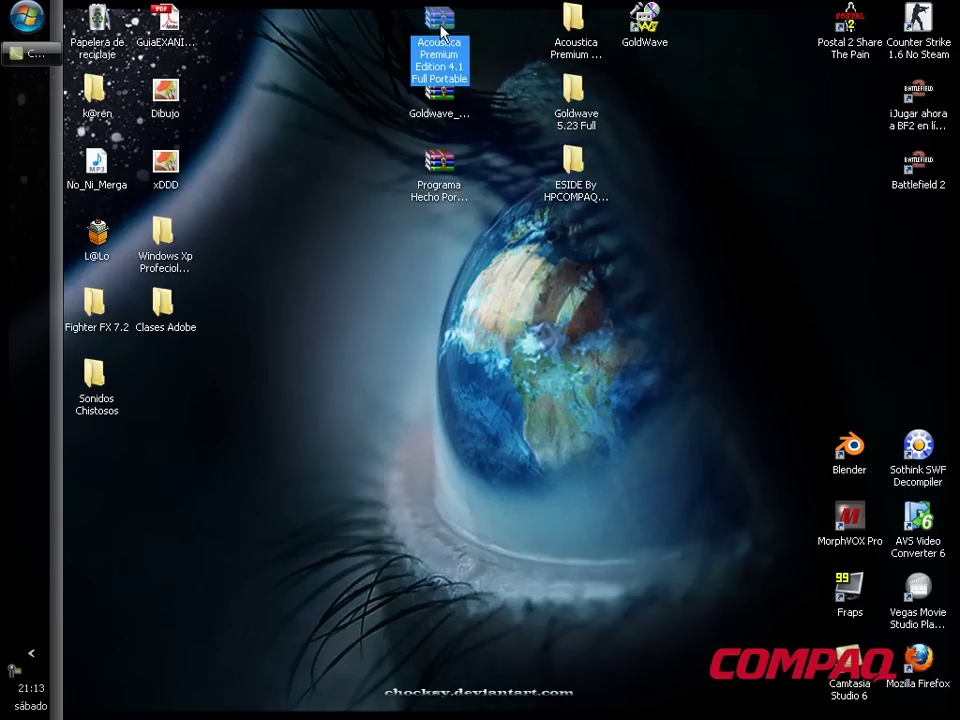
pyautogui.click(410, 92)
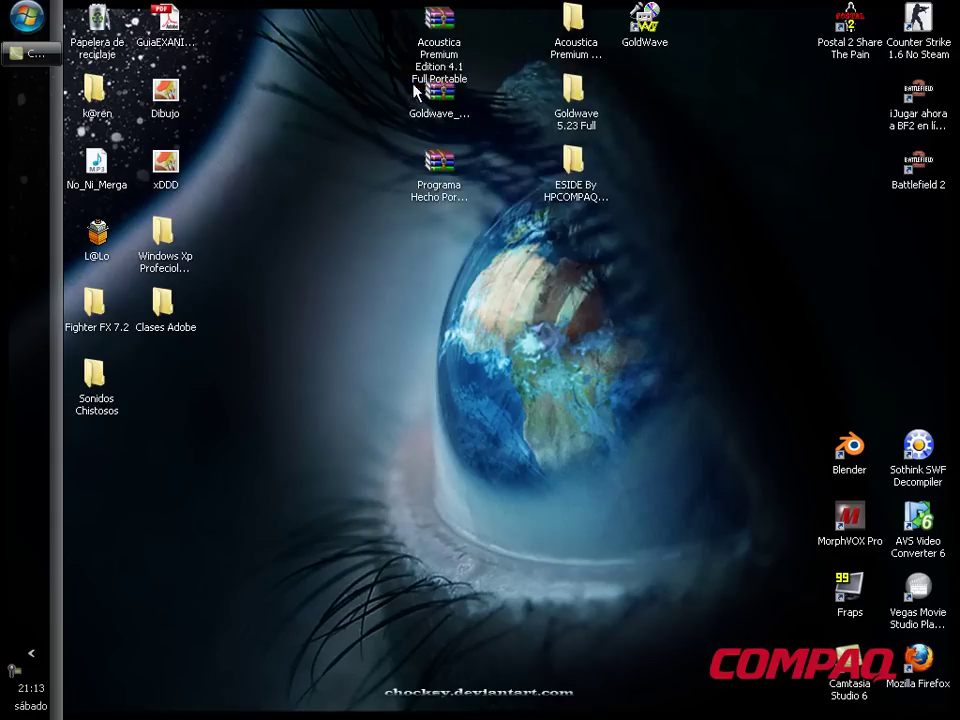
# Step: Copy the autoexec and binds CFG files from the Scripts folder inside the desktop's ESIDE folder, and close the window
pyautogui.doubleClick(600, 186)
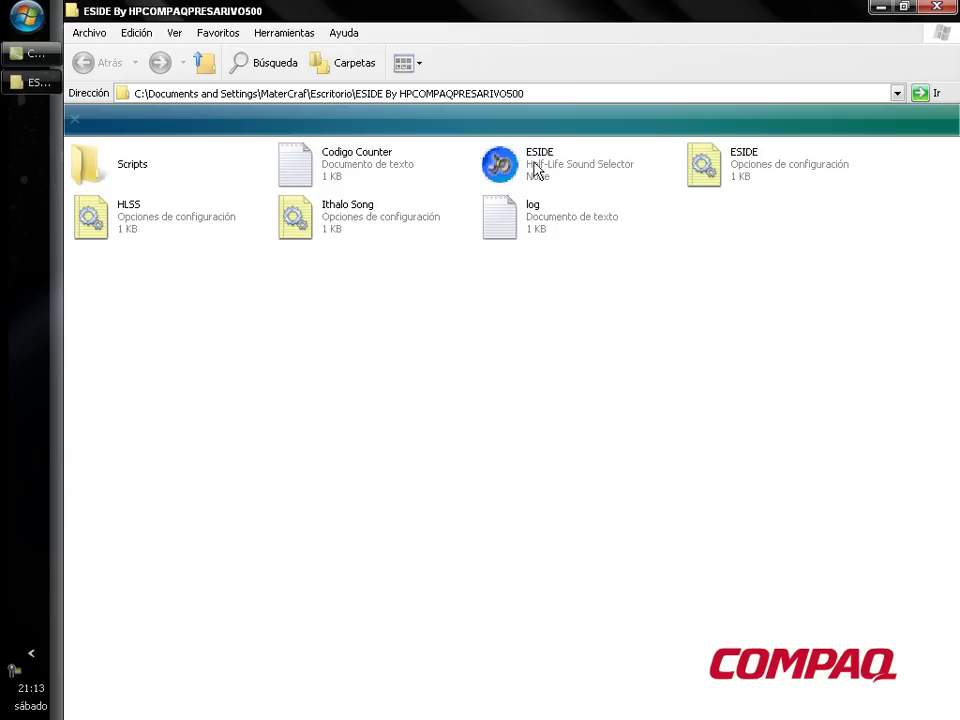
pyautogui.doubleClick(117, 177)
pyautogui.moveTo(437, 206); pyautogui.dragTo(98, 174)
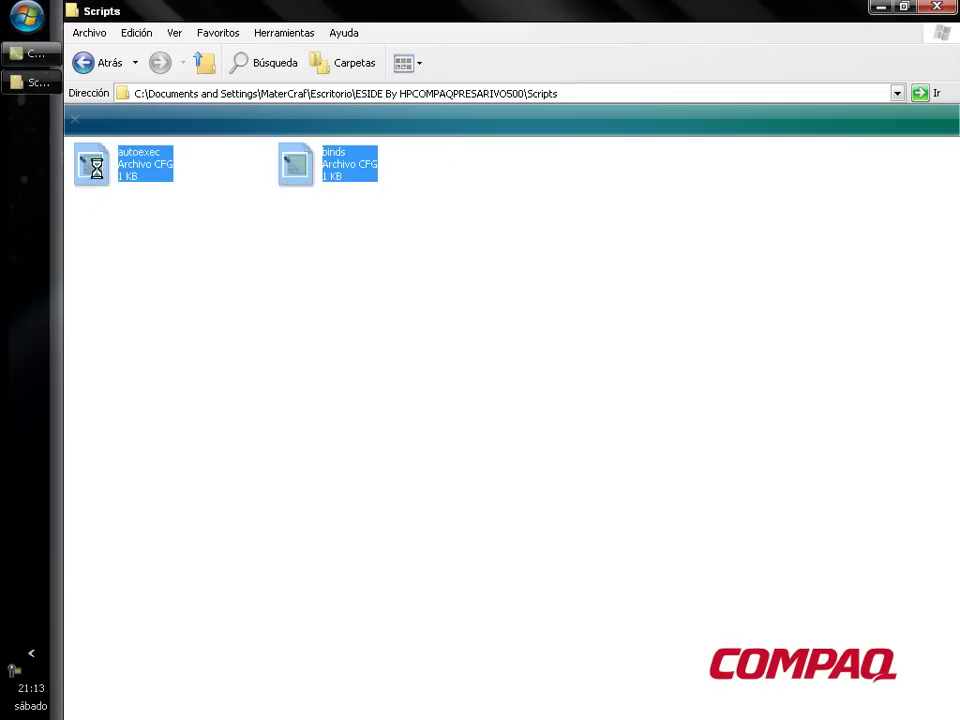
pyautogui.rightClick(97, 171)
pyautogui.click(163, 388)
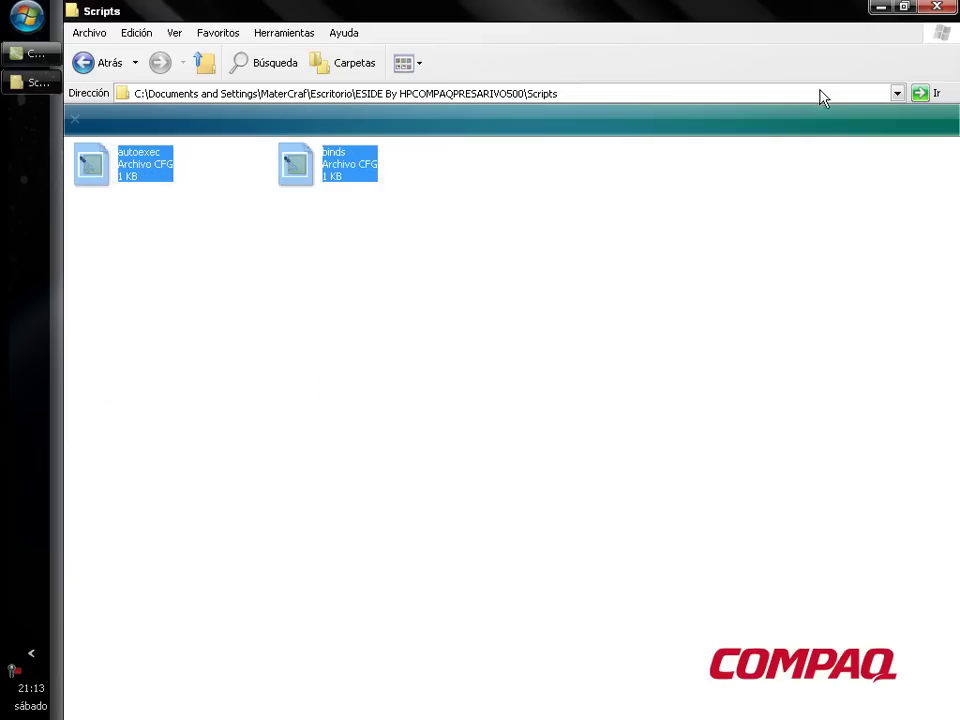
pyautogui.click(937, 7)
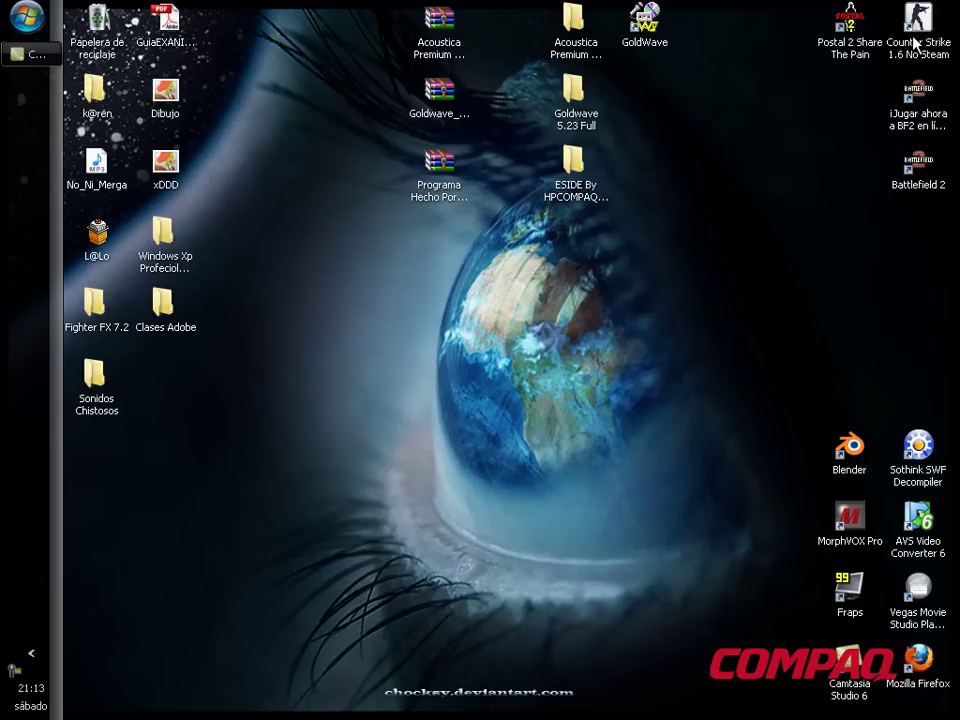
# Step: Open the Counter Strike 1.6 No Steam shortcut's properties and locate its target folder, Valve
pyautogui.click(912, 38)
pyautogui.rightClick(912, 38)
pyautogui.click(836, 331)
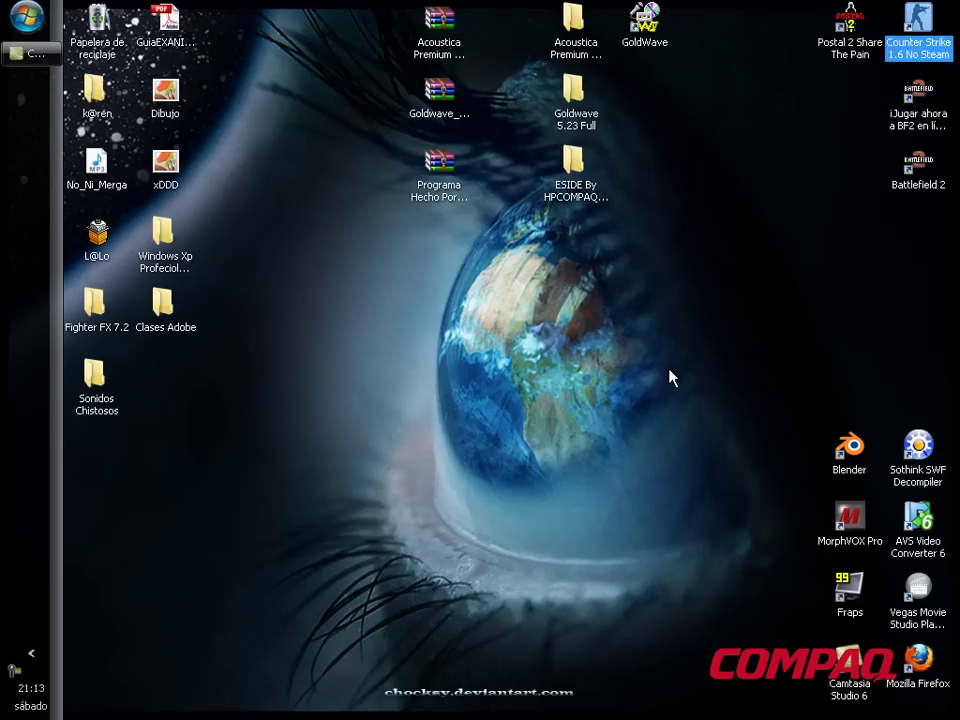
pyautogui.click(655, 376)
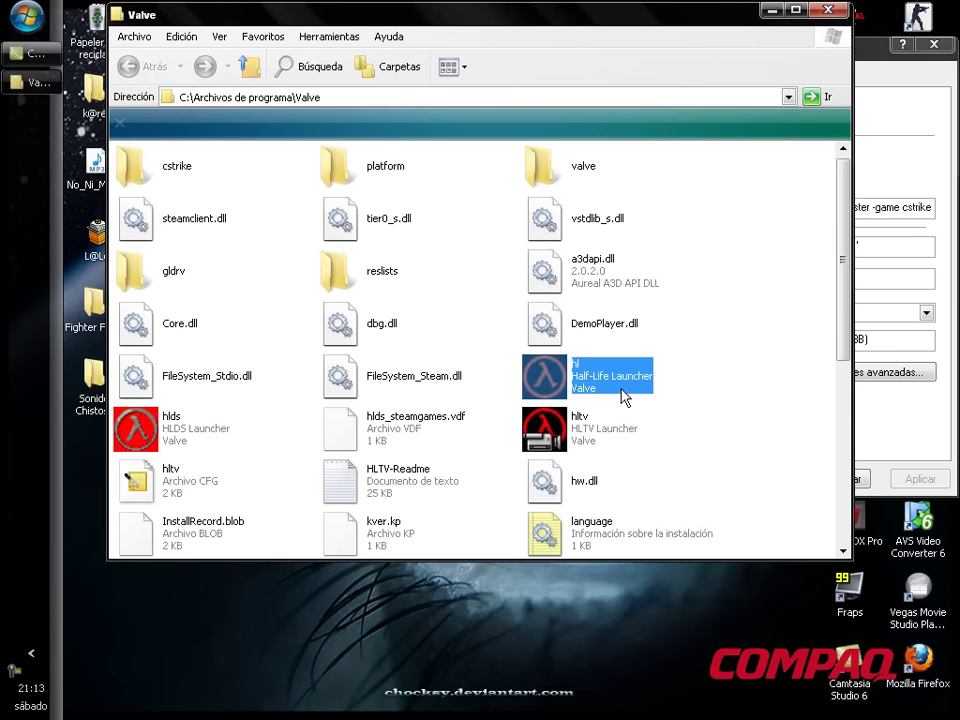
pyautogui.click(692, 319)
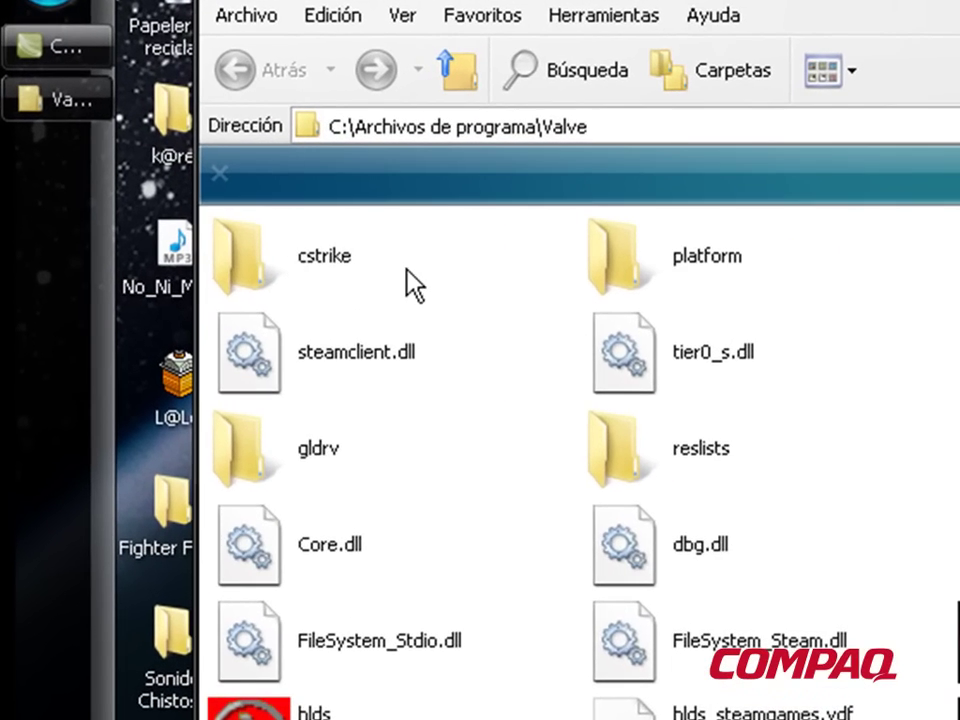
# Step: Open the cstrike folder in Valve and the nested cstrike folder inside it
pyautogui.click(185, 192)
pyautogui.press('F2')
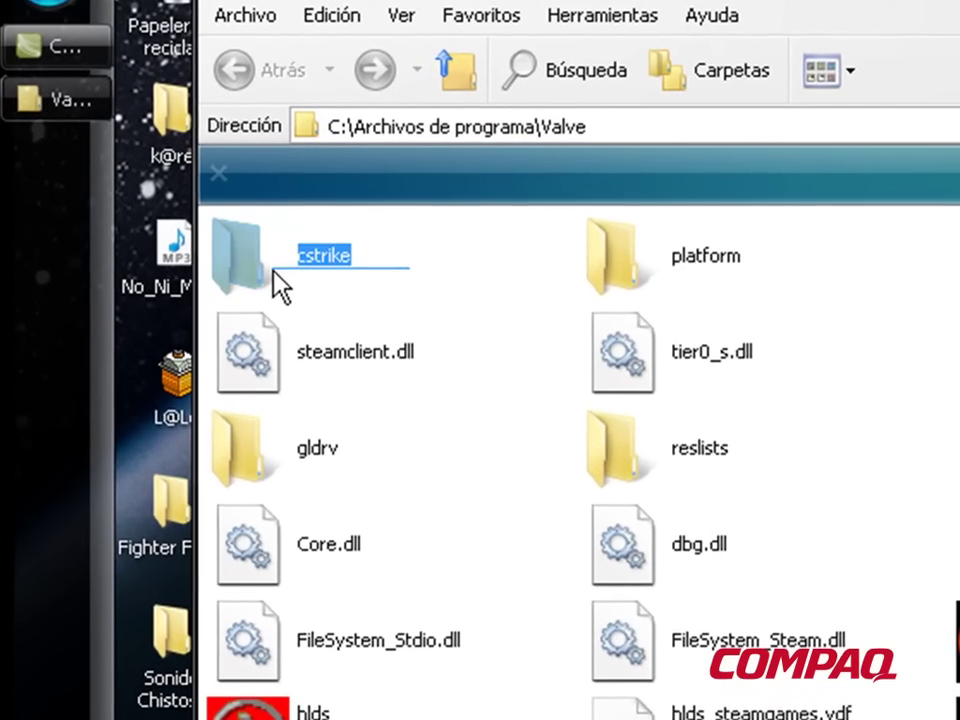
pyautogui.doubleClick(160, 232)
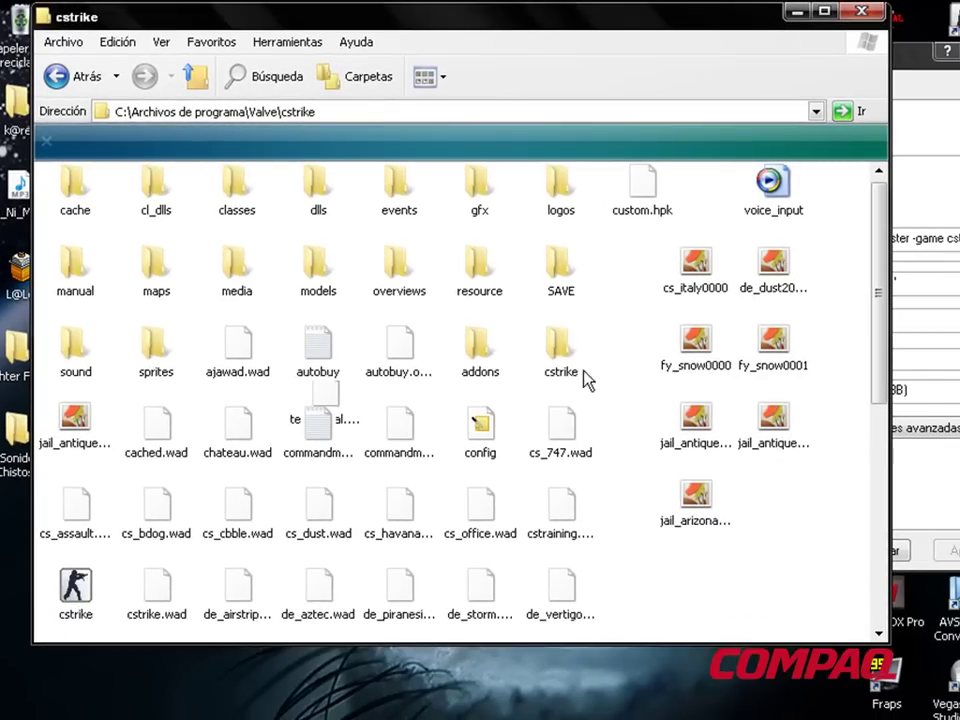
pyautogui.doubleClick(560, 360)
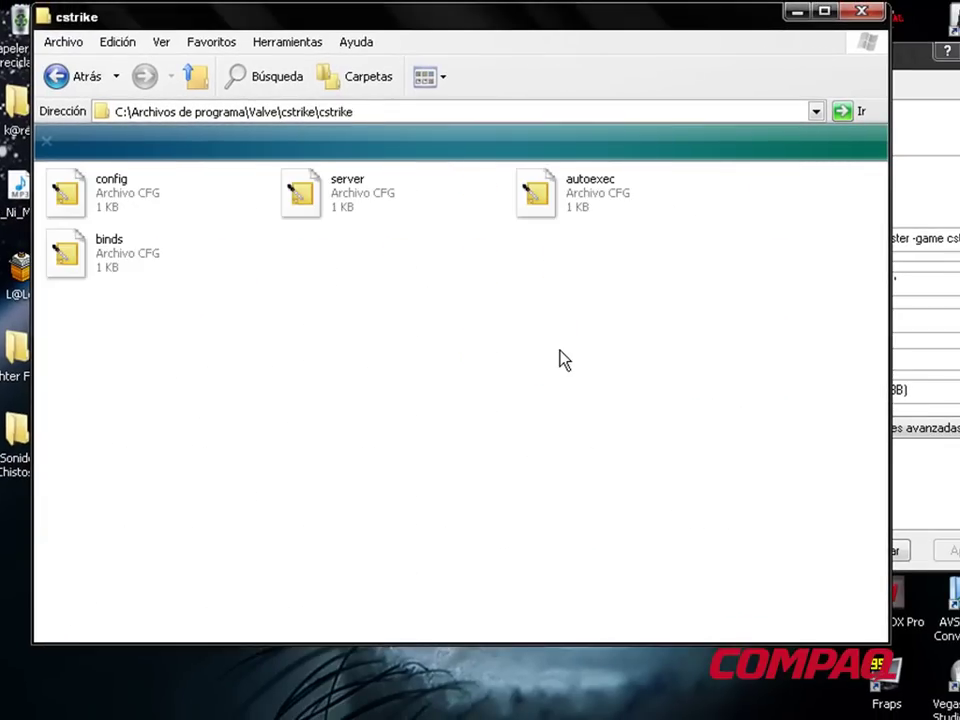
# Step: Paste the copied CFG files into the nested cstrike folder, replacing all existing ones, and close the folder and shortcut properties
pyautogui.moveTo(605, 315); pyautogui.dragTo(309, 366)
pyautogui.rightClick(352, 300)
pyautogui.click(426, 439)
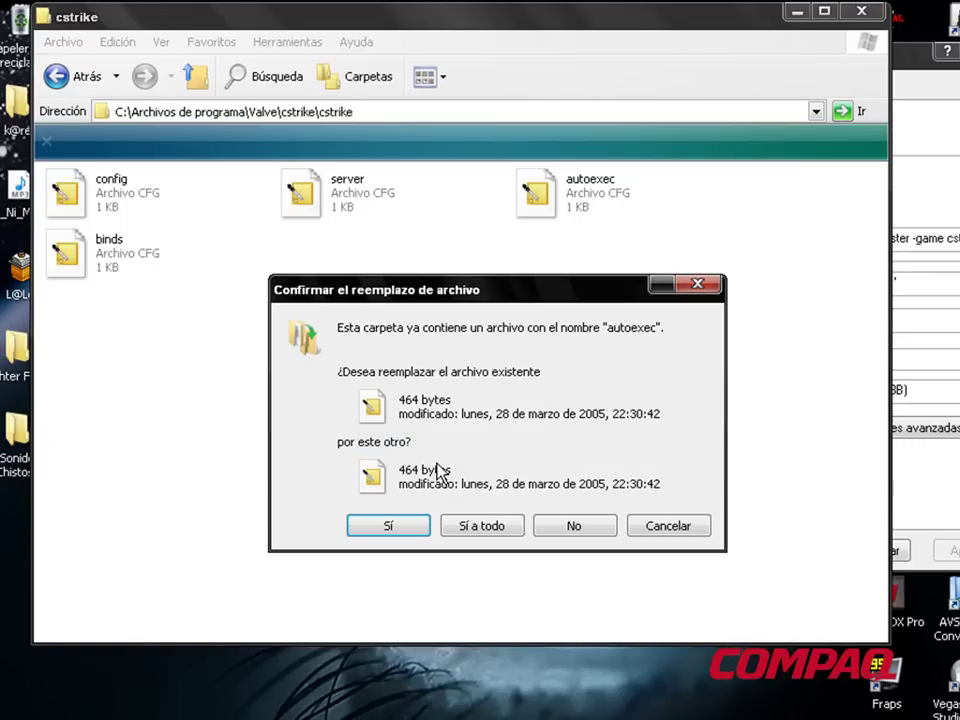
pyautogui.click(481, 526)
pyautogui.click(511, 392)
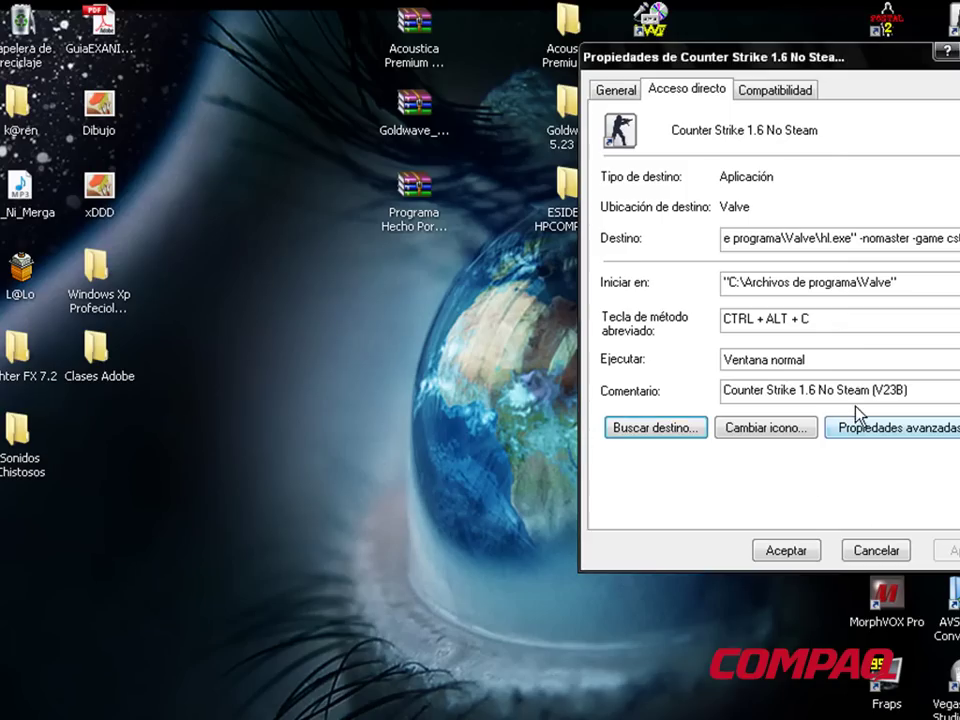
pyautogui.click(860, 11)
pyautogui.click(786, 550)
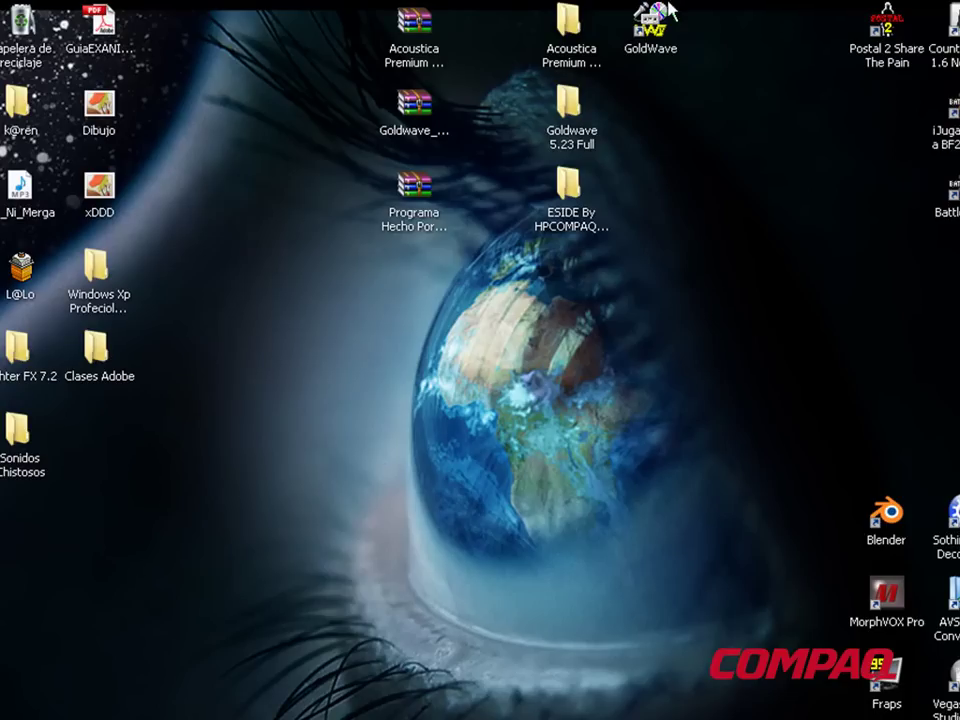
# Step: Open the Acoustica Premium Edition 4.1 Full Portable folder on the desktop and launch Acoustica Premium Edition 4.1
pyautogui.click(20, 190)
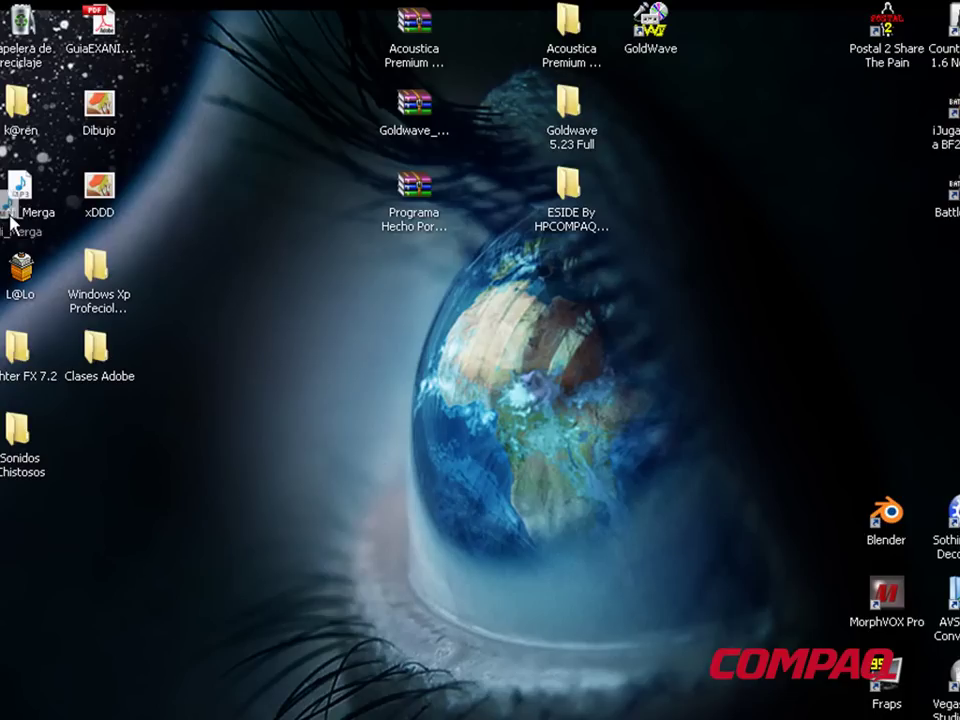
pyautogui.click(238, 232)
pyautogui.doubleClick(572, 45)
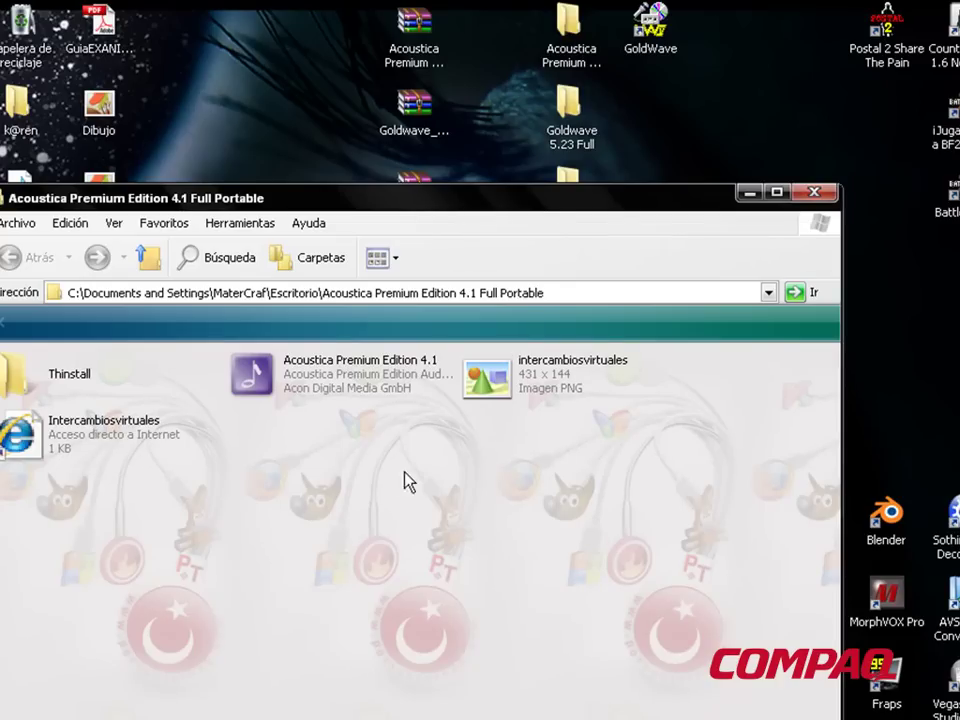
pyautogui.moveTo(537, 210); pyautogui.dragTo(654, 97)
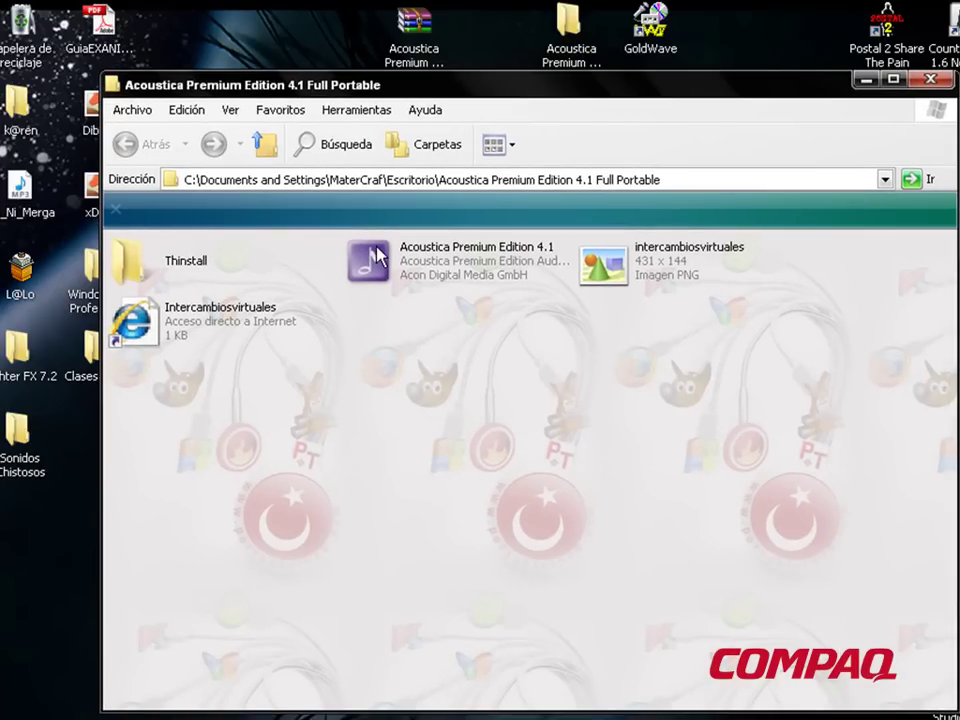
pyautogui.click(389, 270)
pyautogui.doubleClick(389, 270)
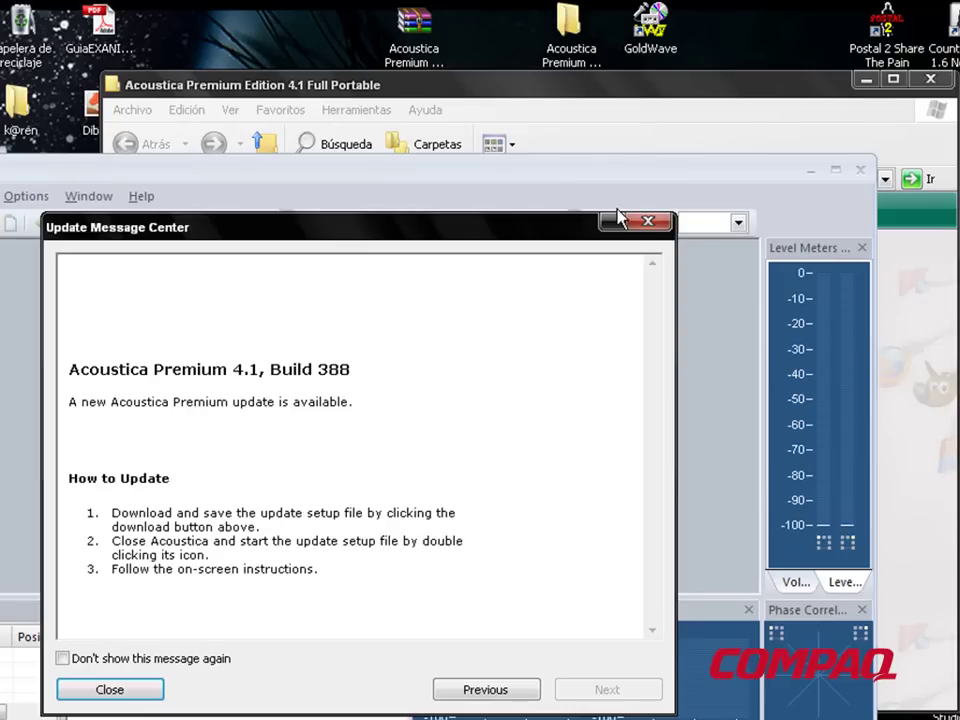
# Step: Dismiss the update message and the welcome dialog, and reposition the Acoustica window higher on the screen
pyautogui.click(650, 230)
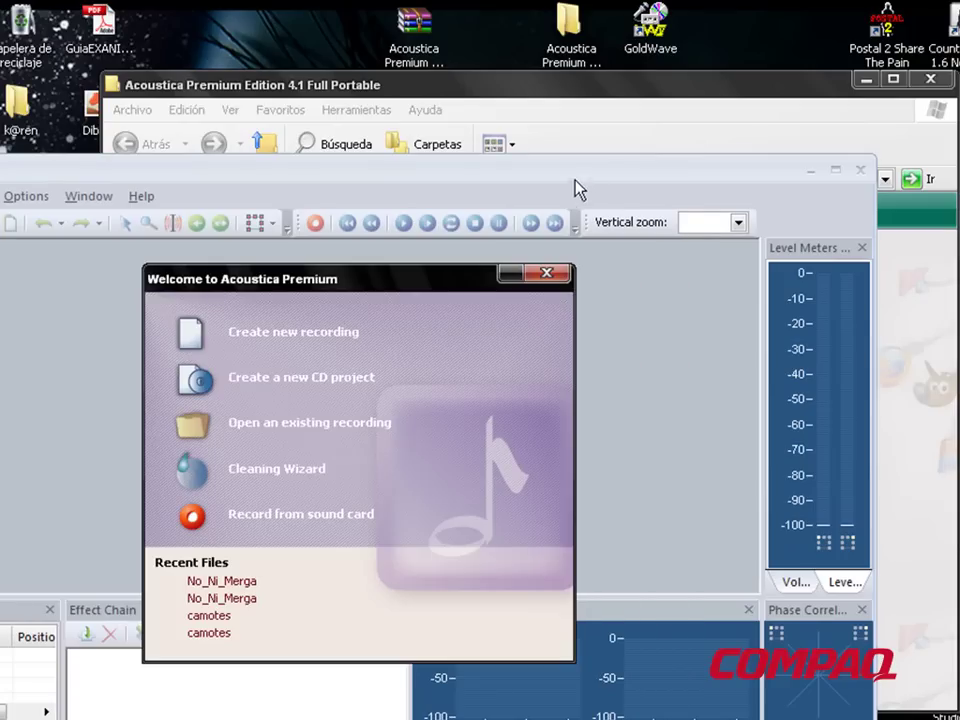
pyautogui.click(557, 278)
pyautogui.moveTo(620, 162); pyautogui.dragTo(693, 48)
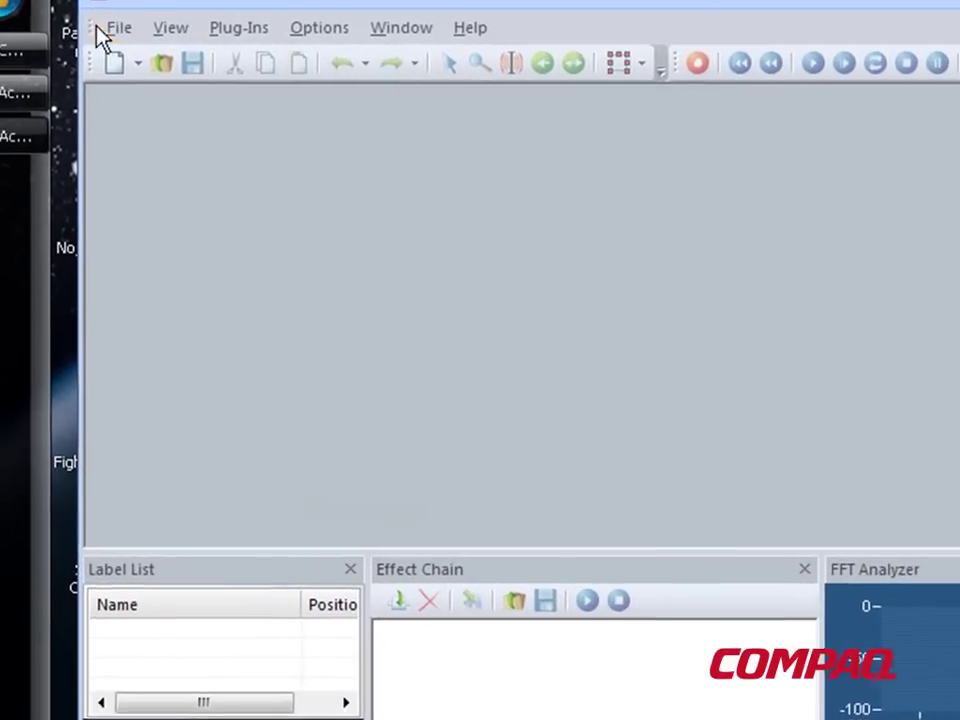
# Step: Begin opening an audio file and browse to the personal folder with the box icon on the desktop
pyautogui.click(41, 42)
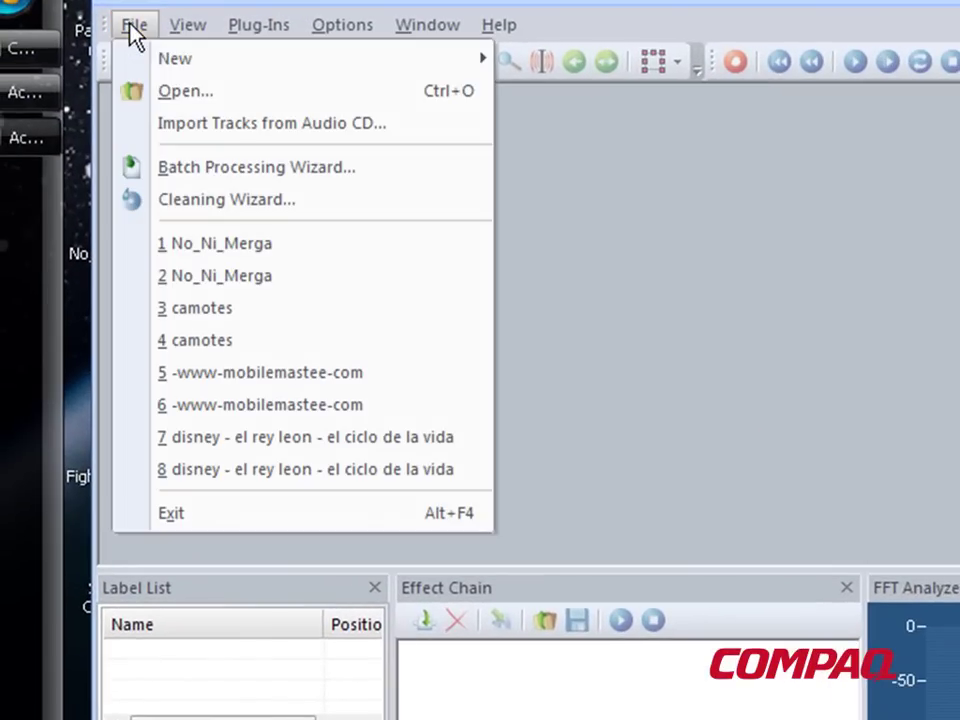
pyautogui.click(80, 93)
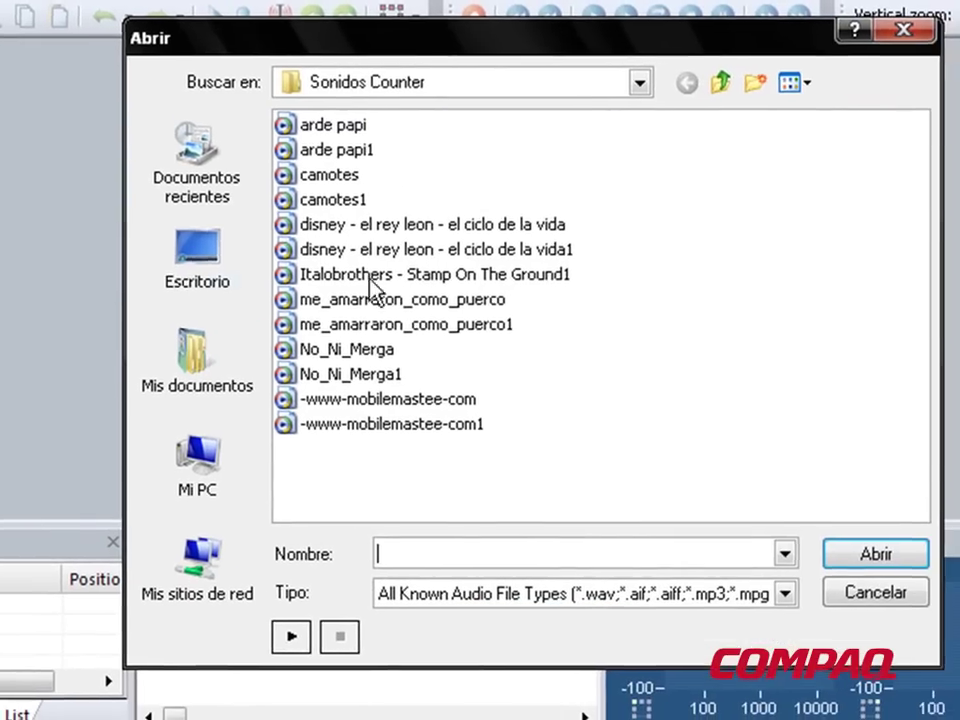
pyautogui.click(470, 335)
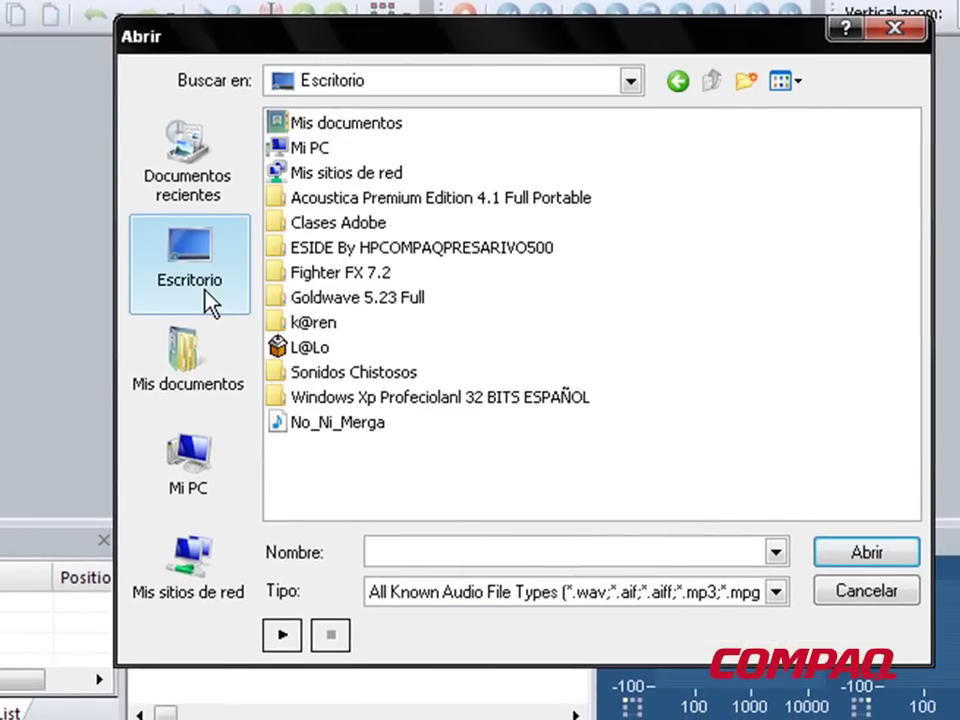
pyautogui.doubleClick(318, 347)
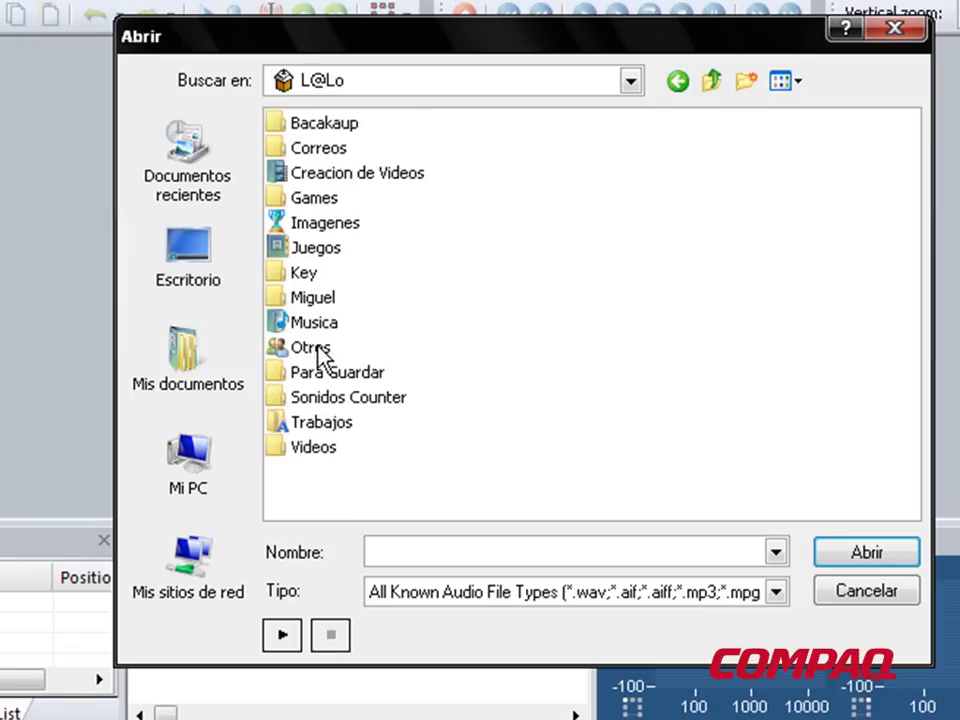
# Step: Create a new folder named "Sonidos De Counter" in the current location
pyautogui.rightClick(547, 350)
pyautogui.moveTo(610, 578)
pyautogui.click(488, 574)
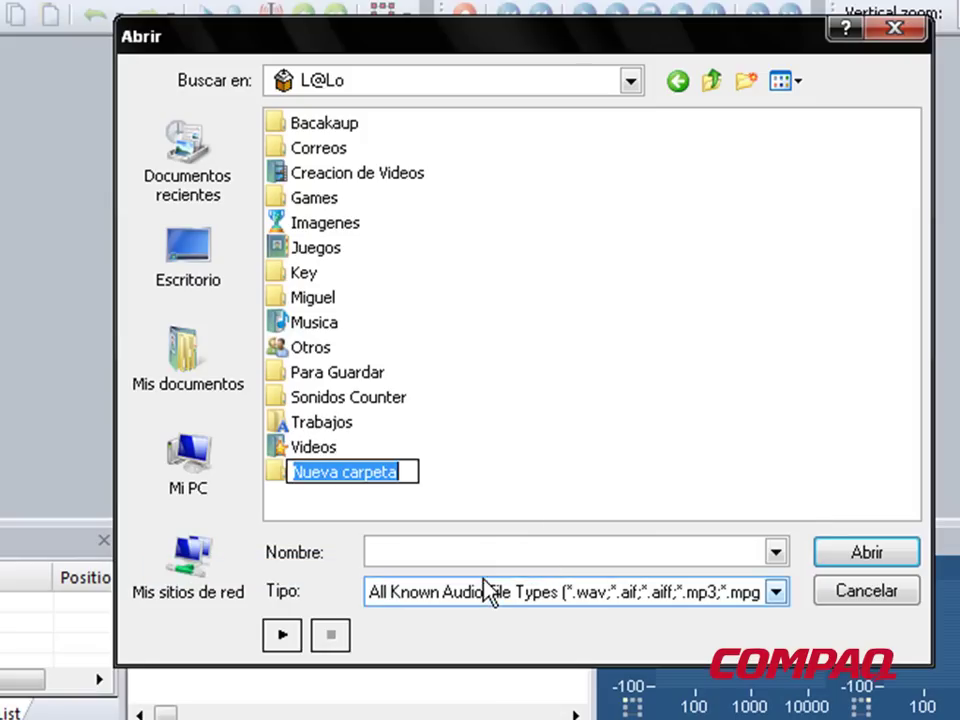
pyautogui.press('BackSpace')
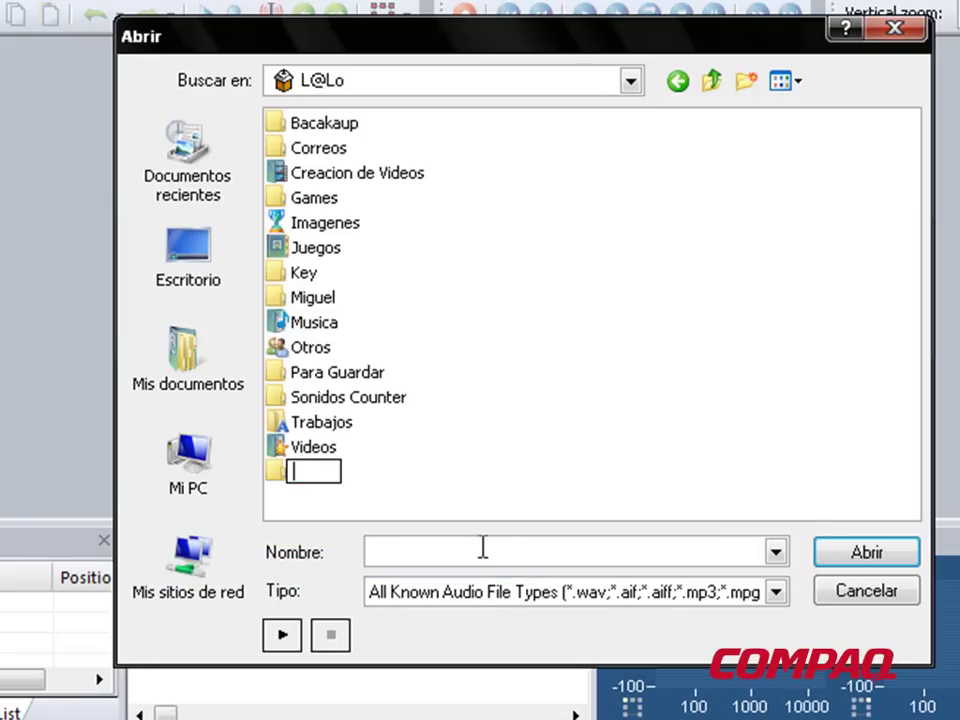
pyautogui.write('Sonidos D')
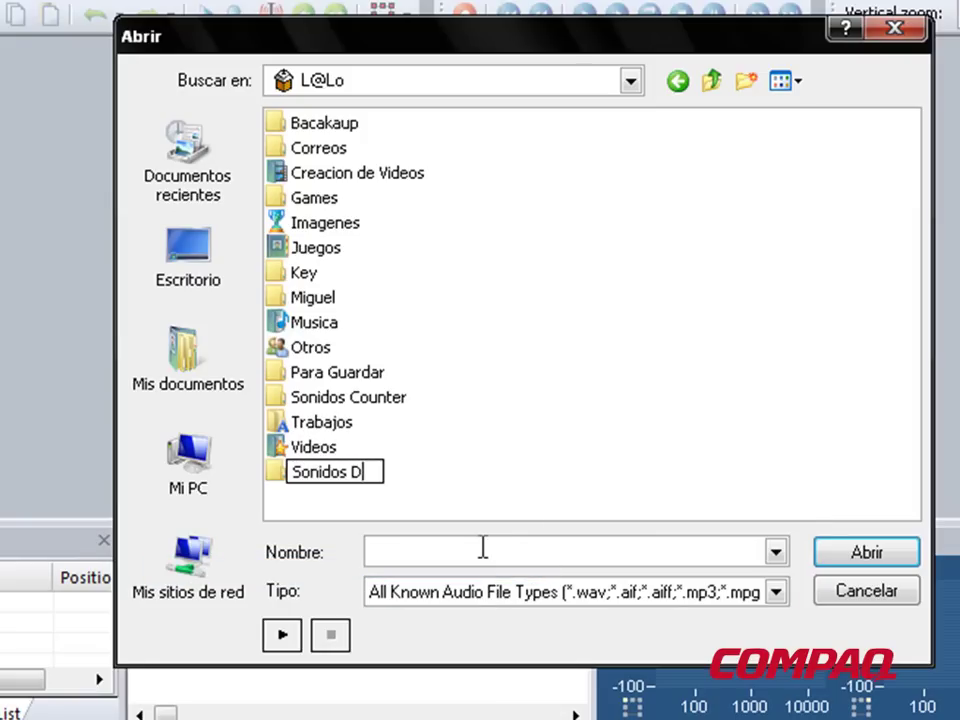
pyautogui.write('e Counter')
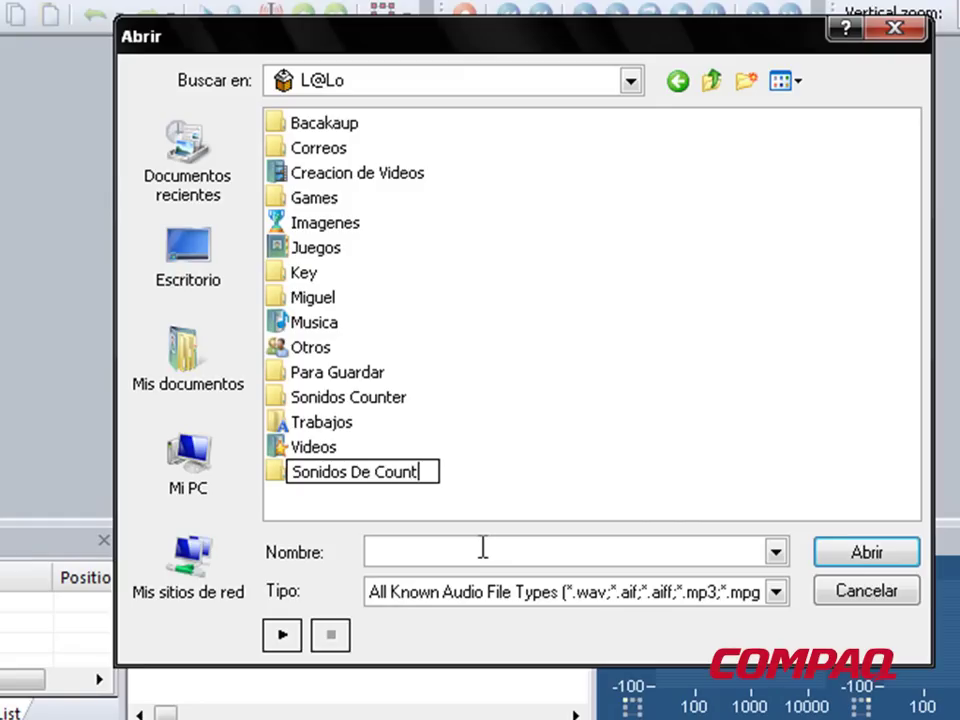
pyautogui.click(347, 497)
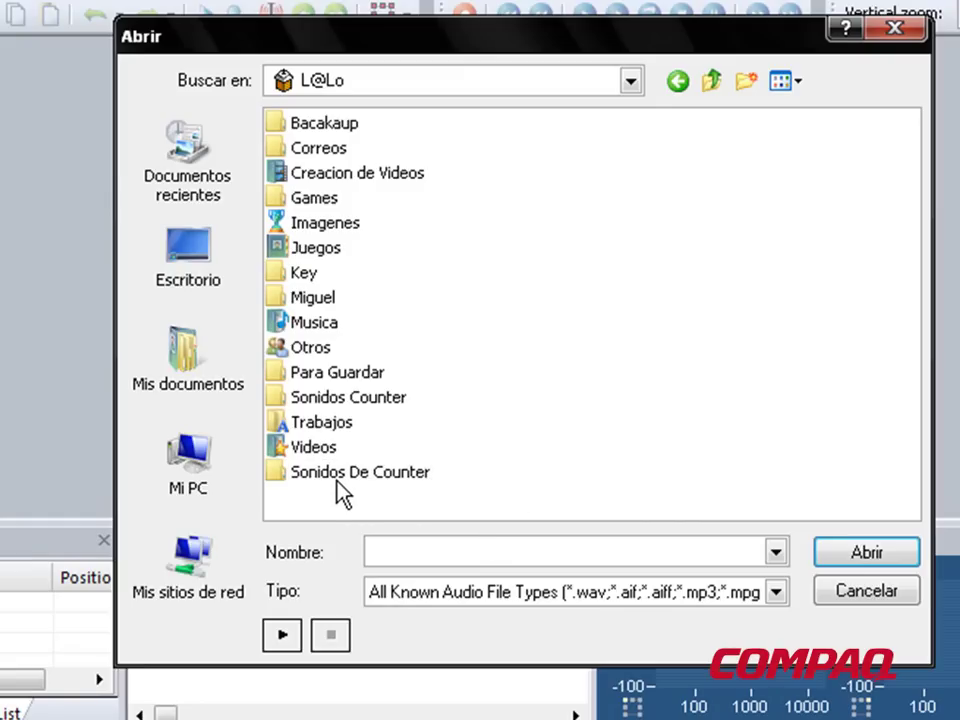
# Step: Open the No_Ni_Merga sound file from the desktop
pyautogui.click(330, 347)
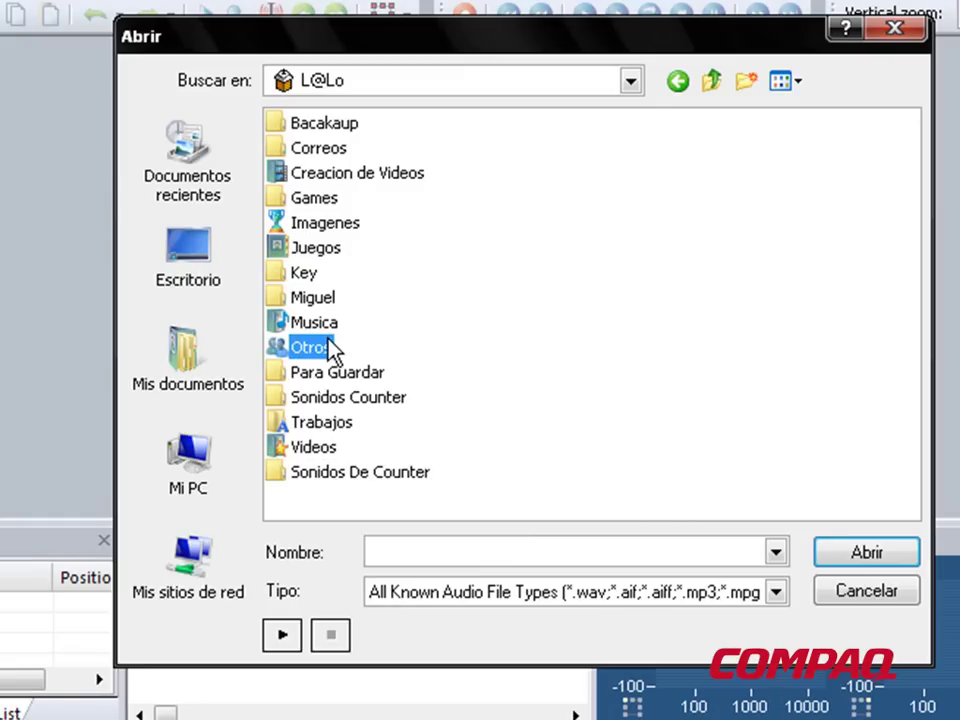
pyautogui.doubleClick(320, 324)
pyautogui.moveTo(381, 512); pyautogui.dragTo(208, 321)
pyautogui.click(229, 304)
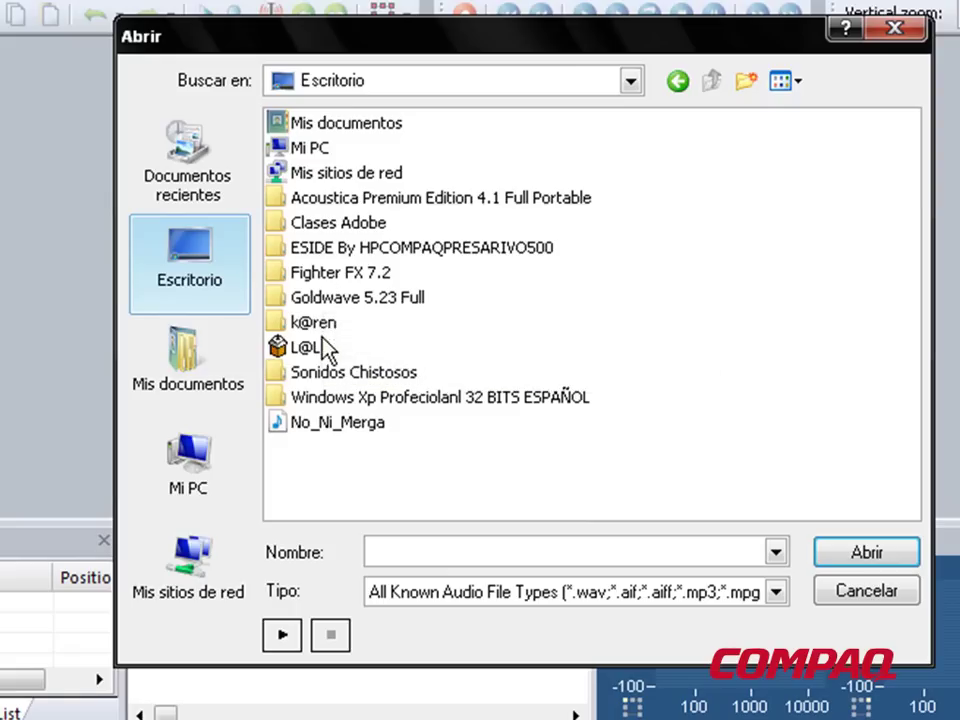
pyautogui.click(340, 426)
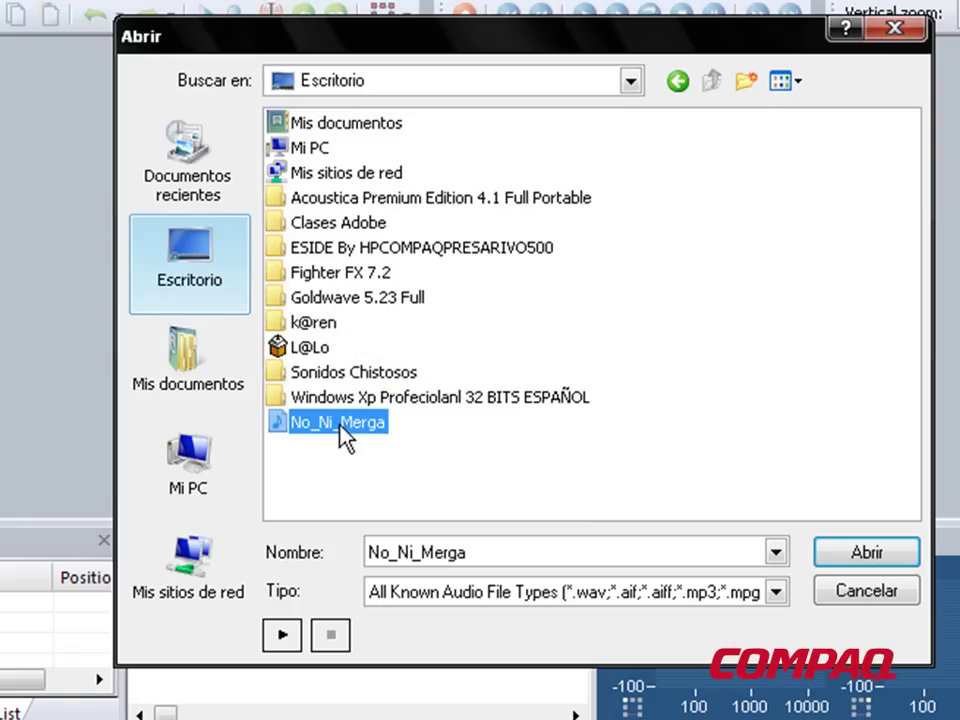
pyautogui.click(840, 553)
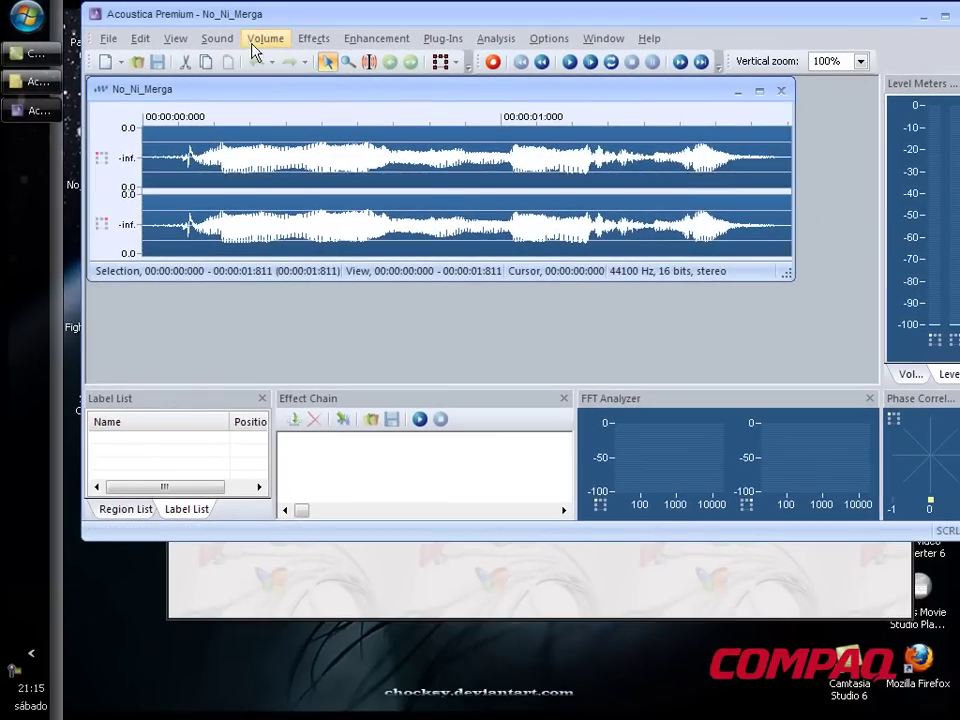
# Step: Start a sample format conversion of the sound with a sample rate of 8000 and a resolution of 16 bits
pyautogui.click(222, 40)
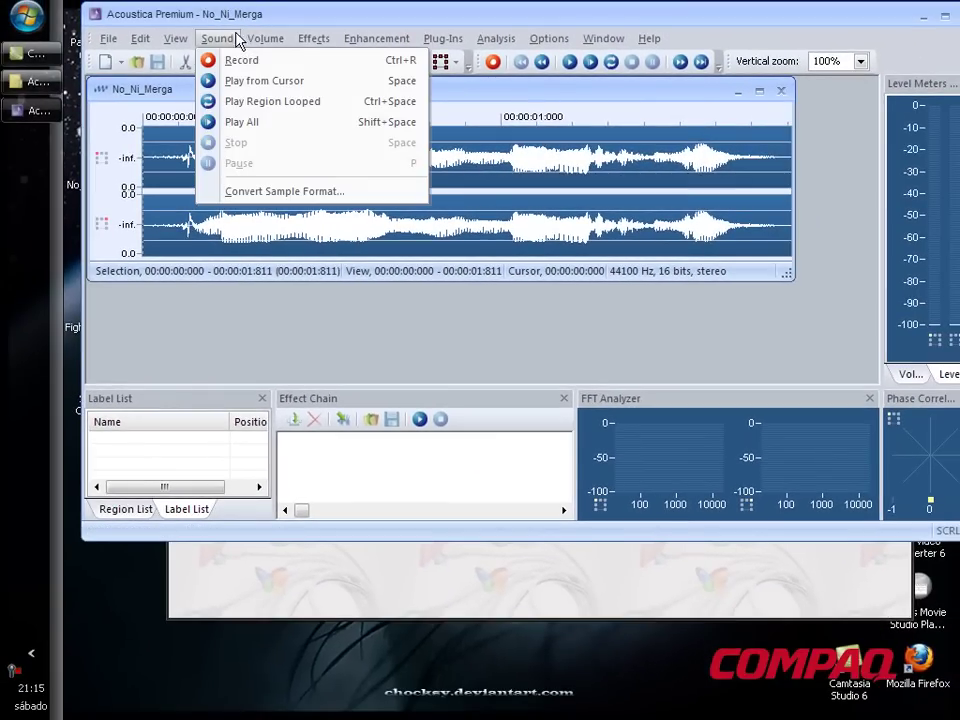
pyautogui.click(268, 193)
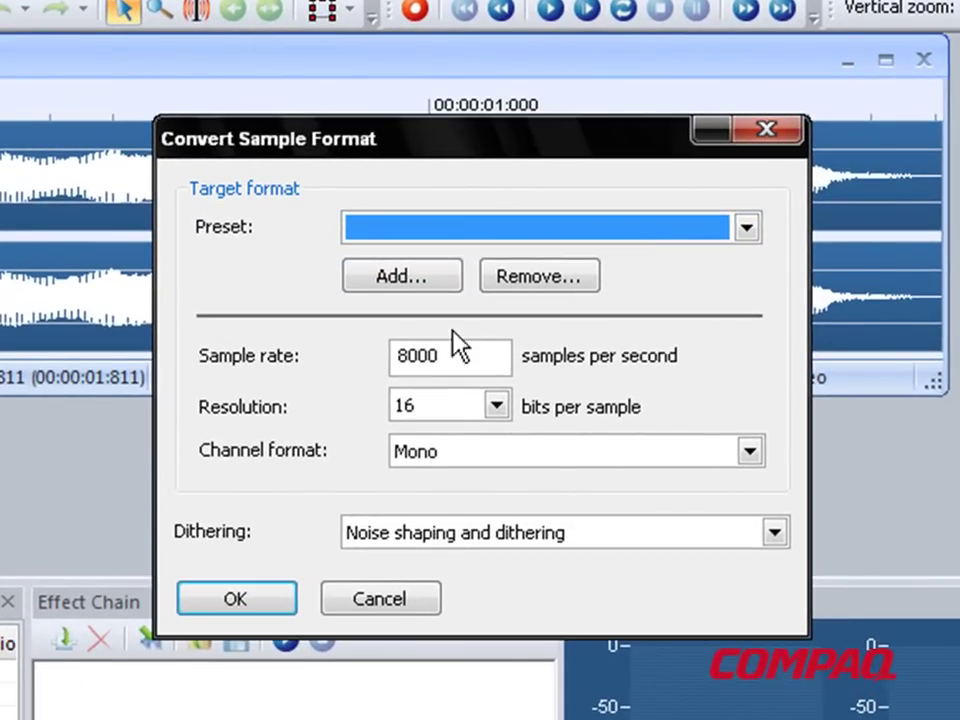
pyautogui.doubleClick(443, 360)
pyautogui.press('BackSpace')
pyautogui.write('8000')
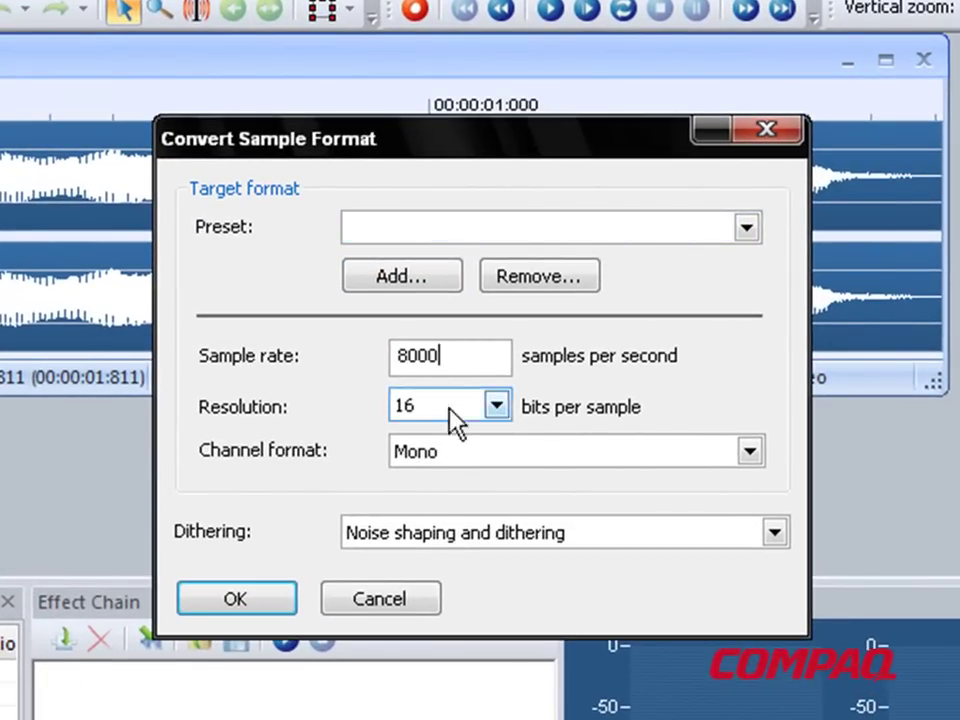
pyautogui.click(495, 415)
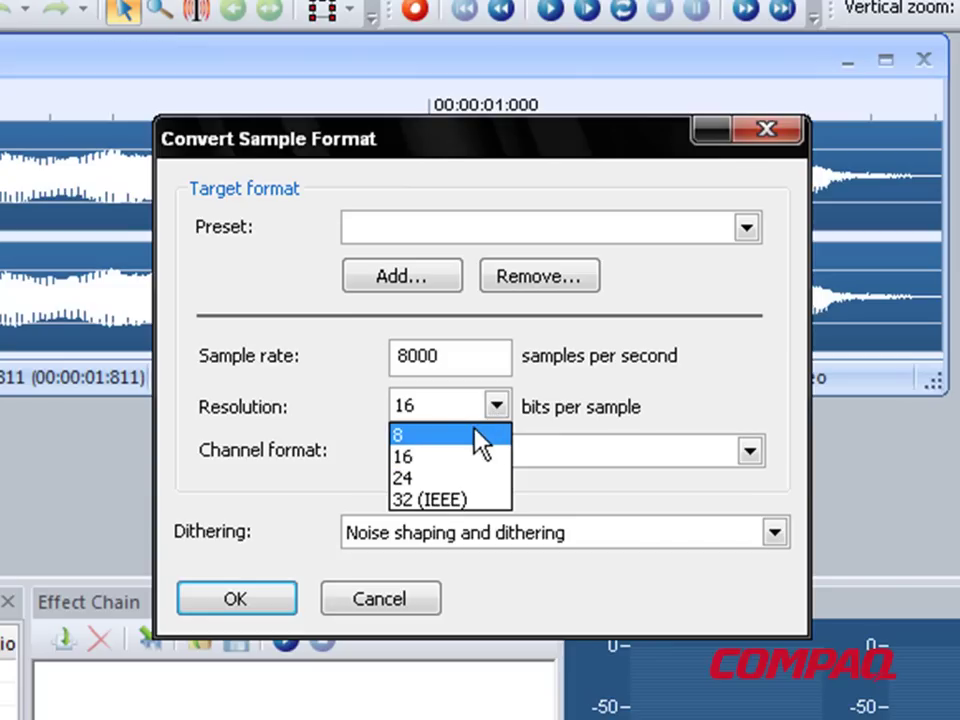
pyautogui.click(448, 457)
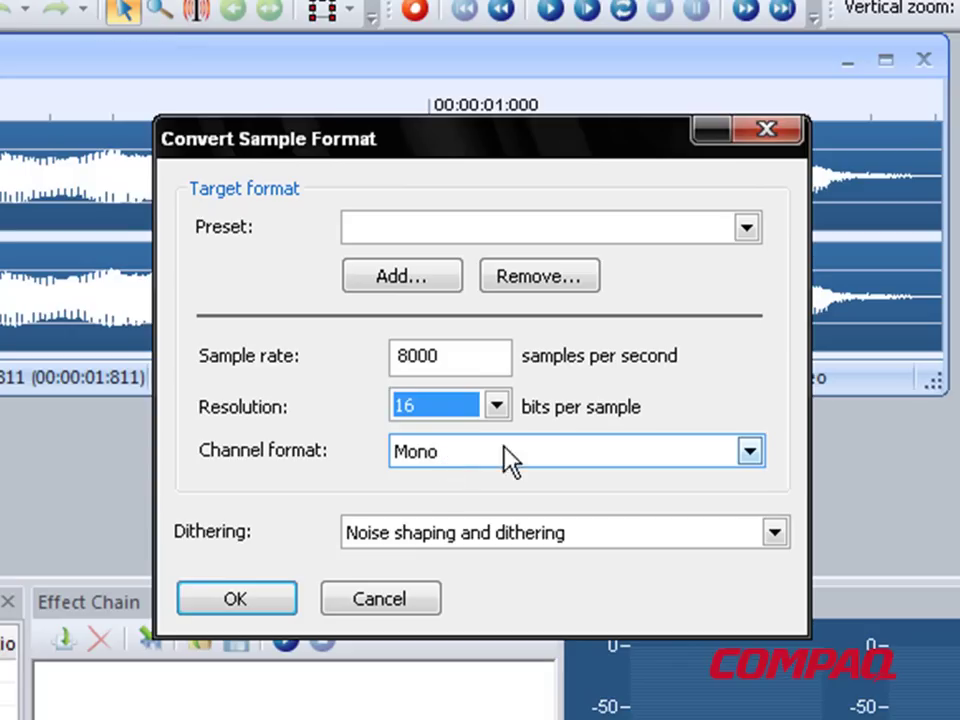
# Step: Set the channel format to Mono and the dithering to Noise shaping and dithering, and apply the conversion
pyautogui.click(750, 452)
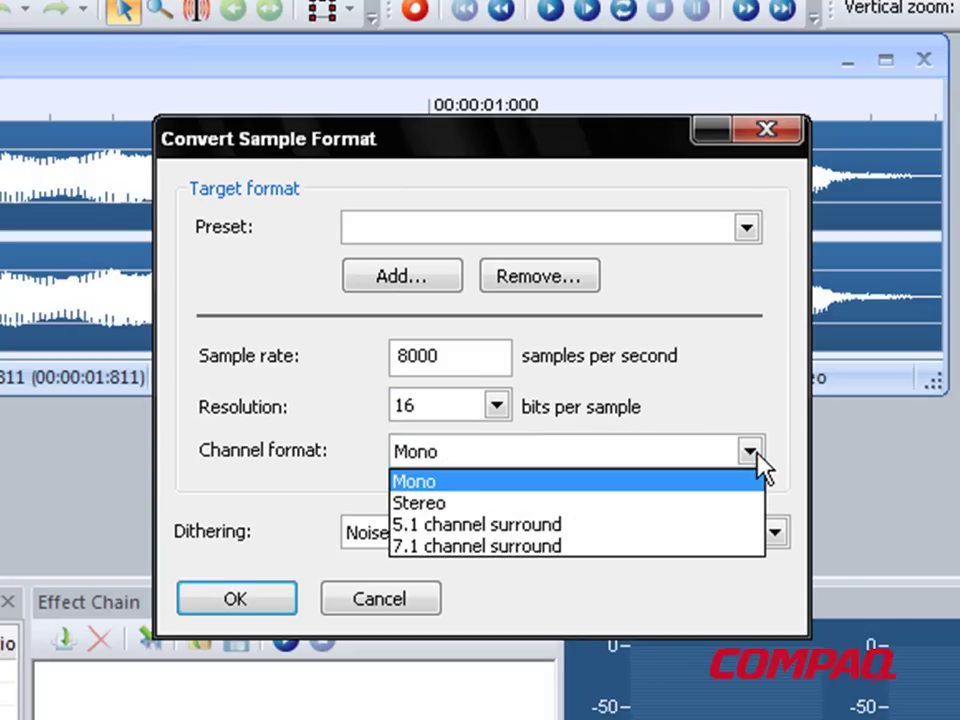
pyautogui.click(697, 487)
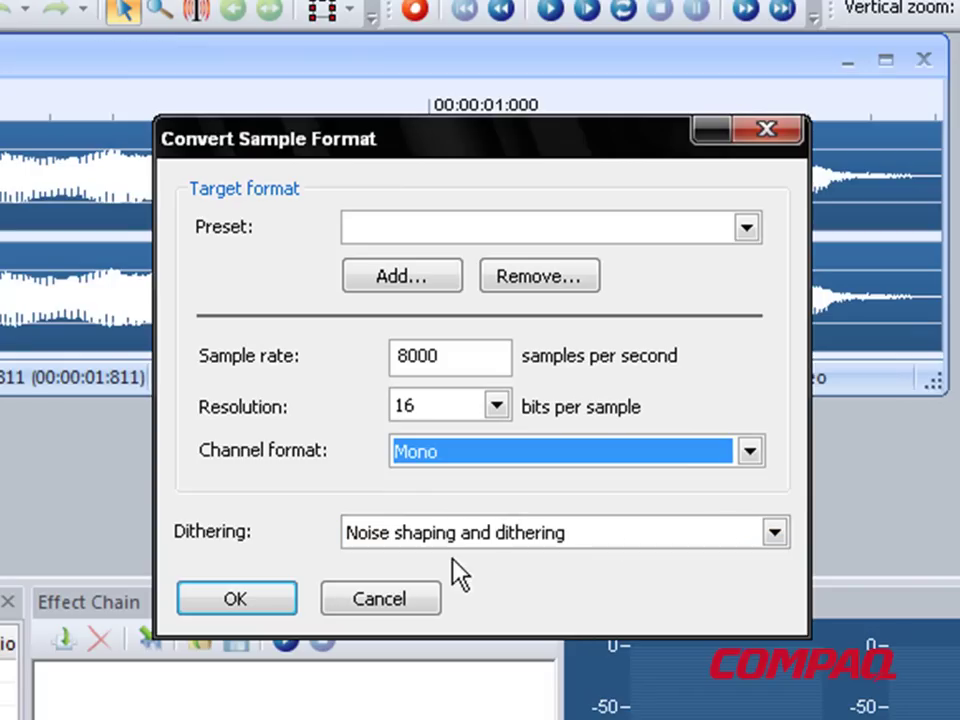
pyautogui.click(776, 533)
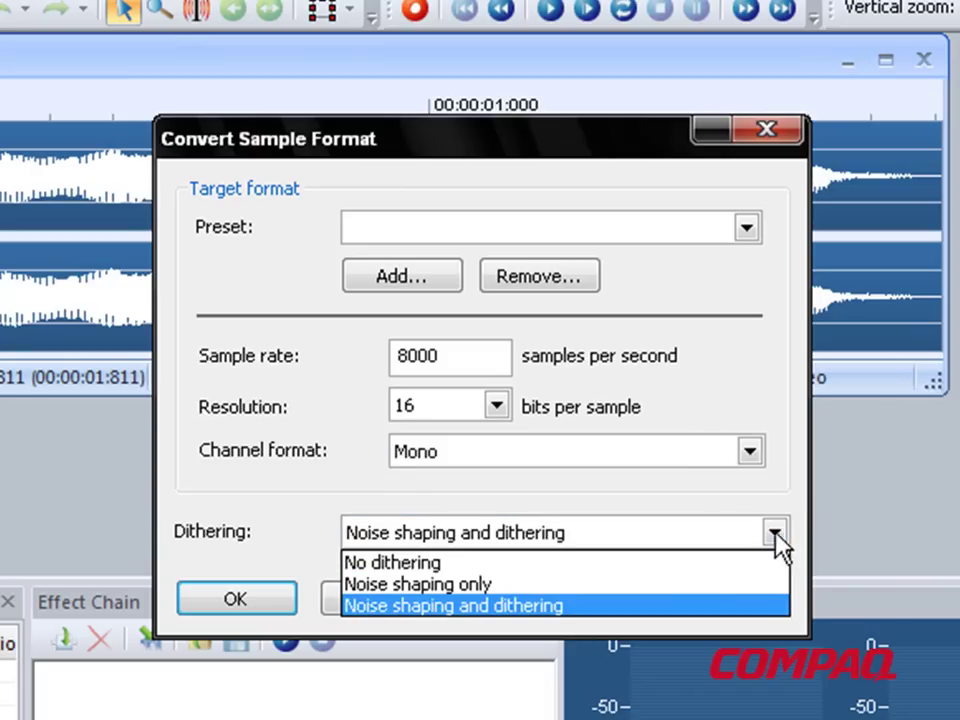
pyautogui.click(730, 605)
pyautogui.click(236, 599)
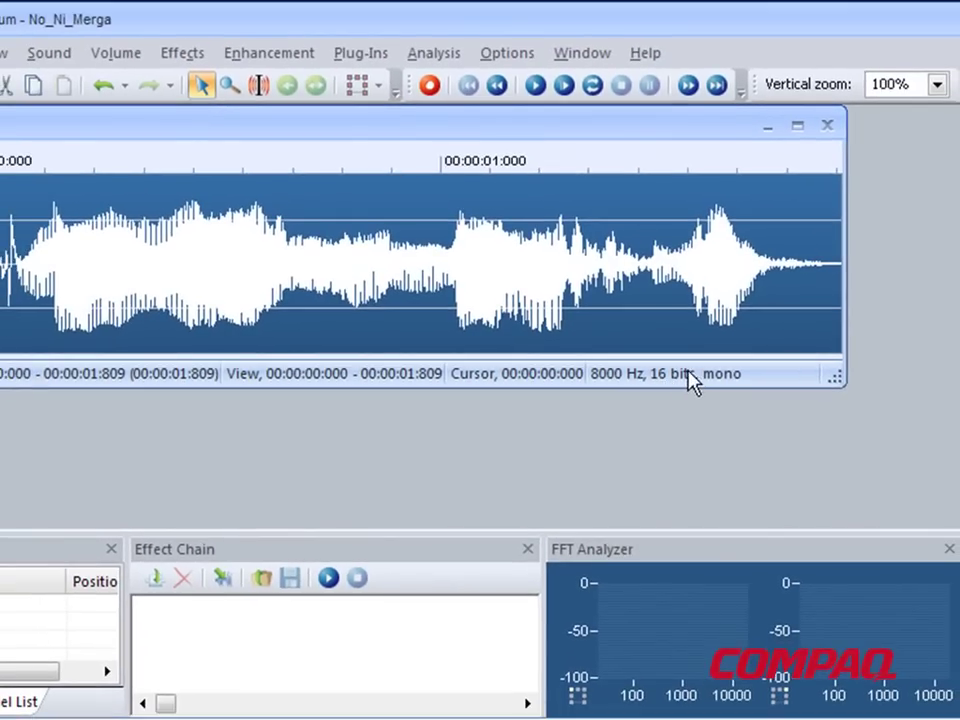
# Step: Save the converted sound as No_Ni_Merga in Wave Audio Files (*.wav) format inside the Sonidos De Counter folder
pyautogui.hotkey('alt', 'f')
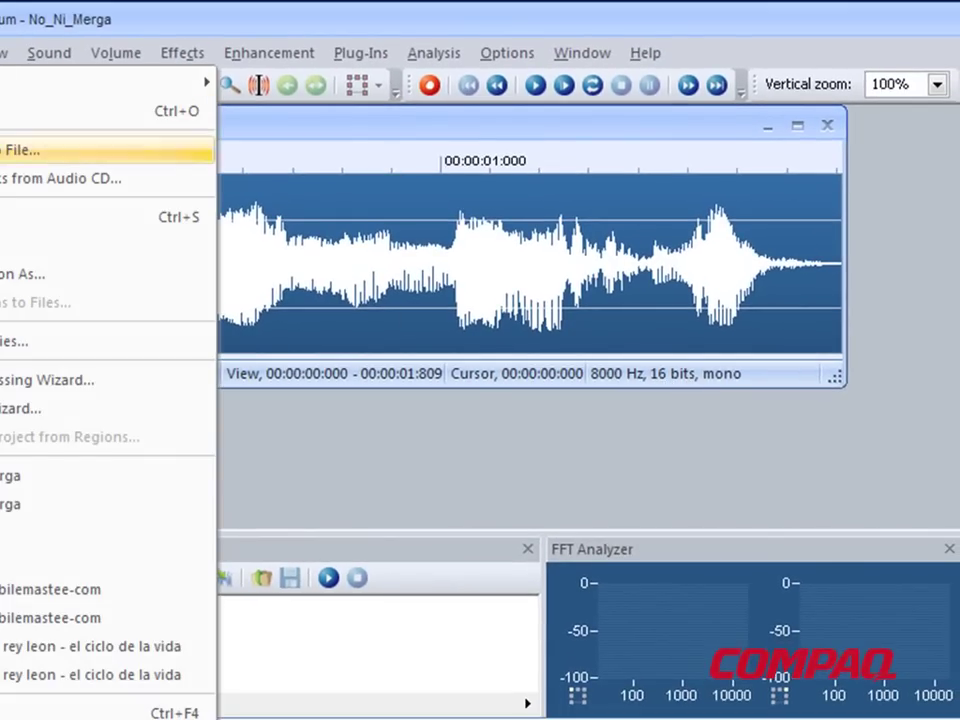
pyautogui.press('Return')
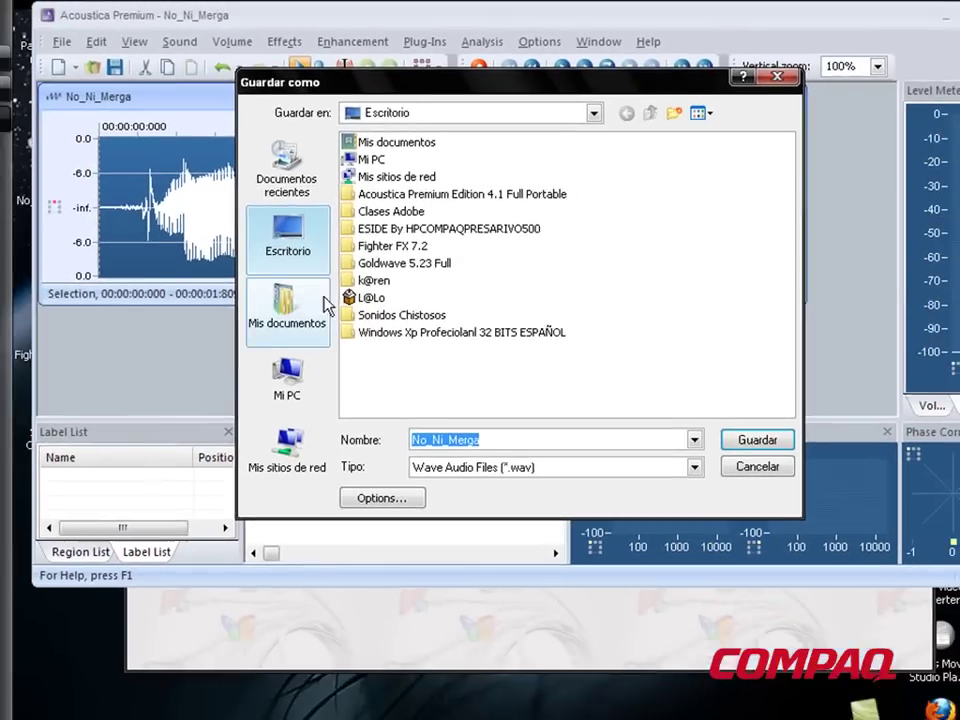
pyautogui.doubleClick(393, 276)
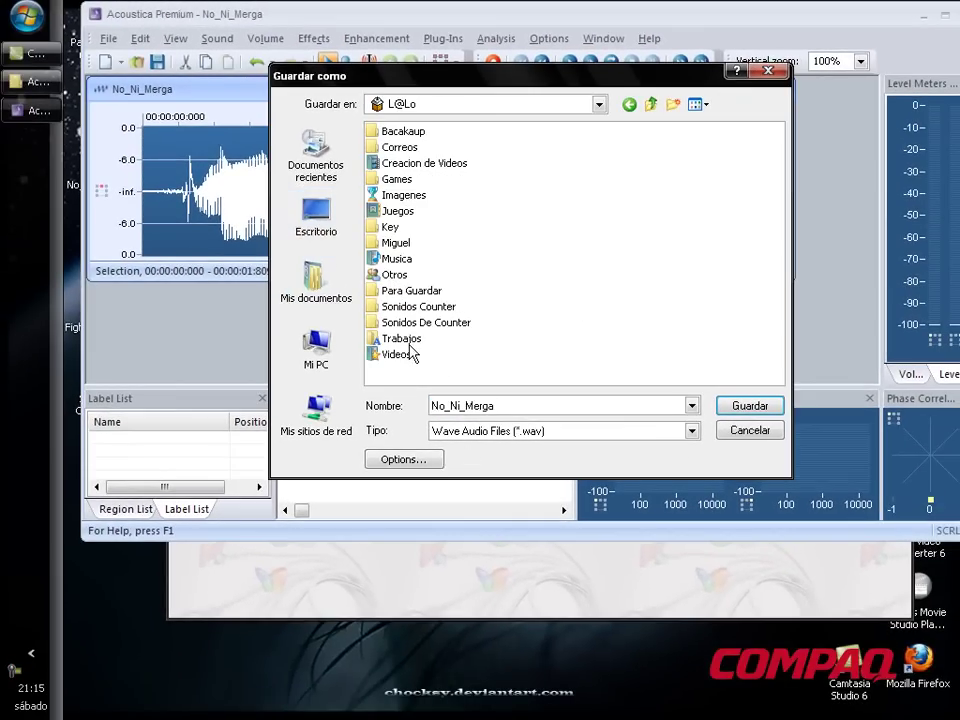
pyautogui.doubleClick(392, 307)
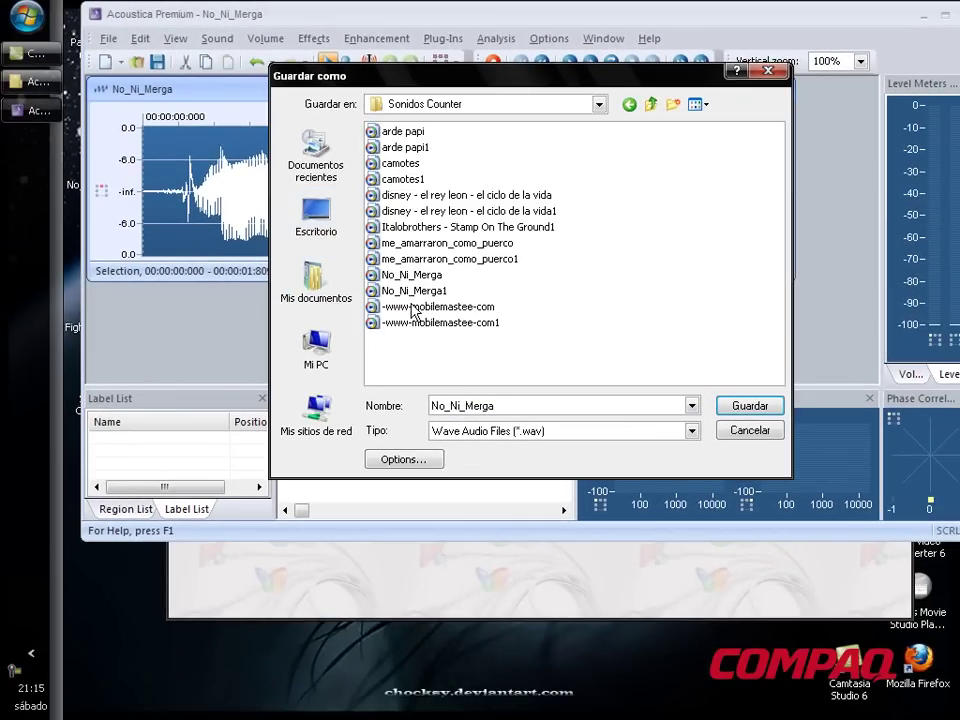
pyautogui.click(628, 105)
pyautogui.doubleClick(456, 322)
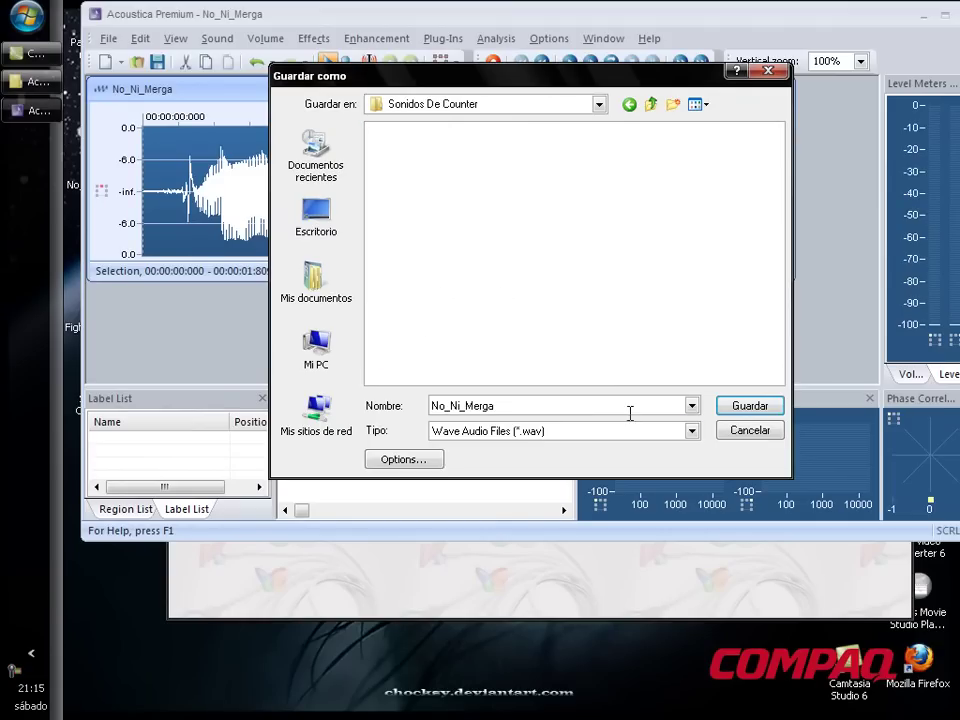
pyautogui.click(690, 430)
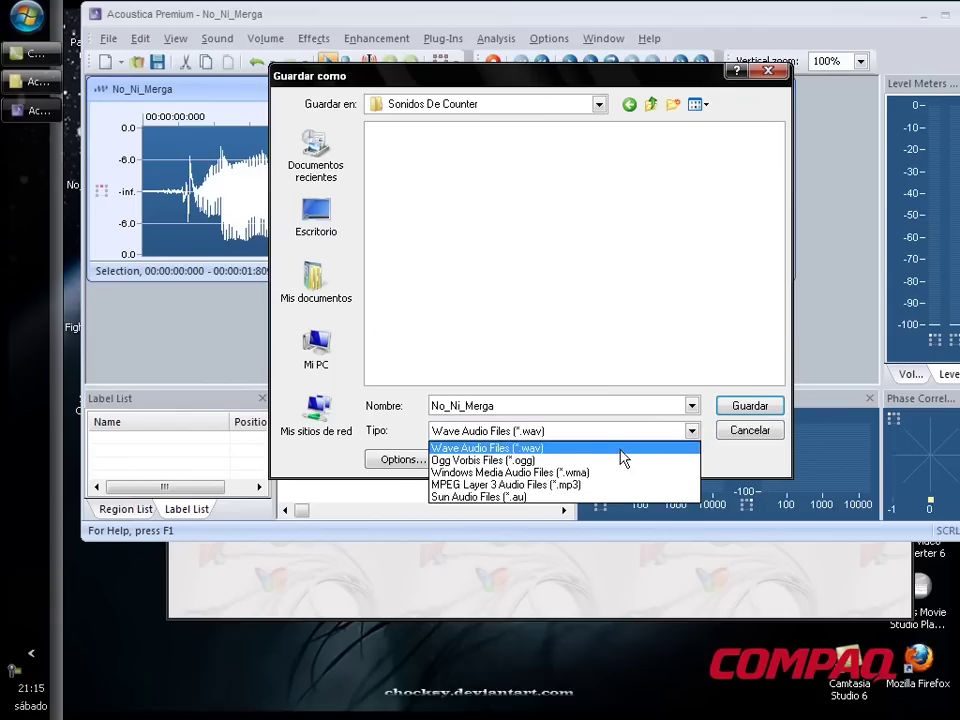
pyautogui.click(552, 452)
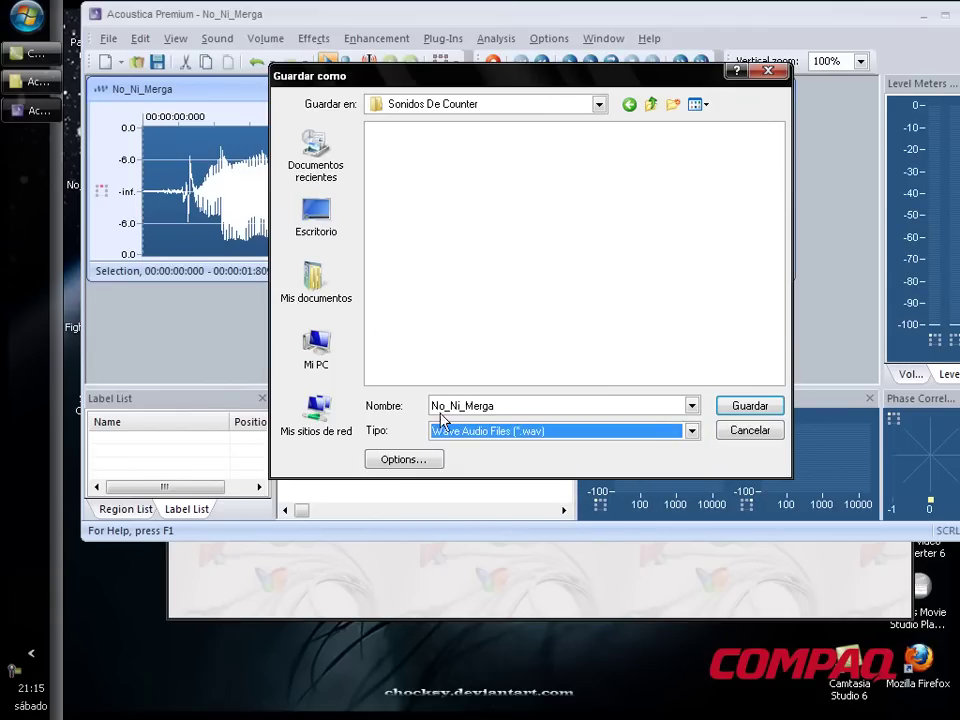
pyautogui.click(739, 404)
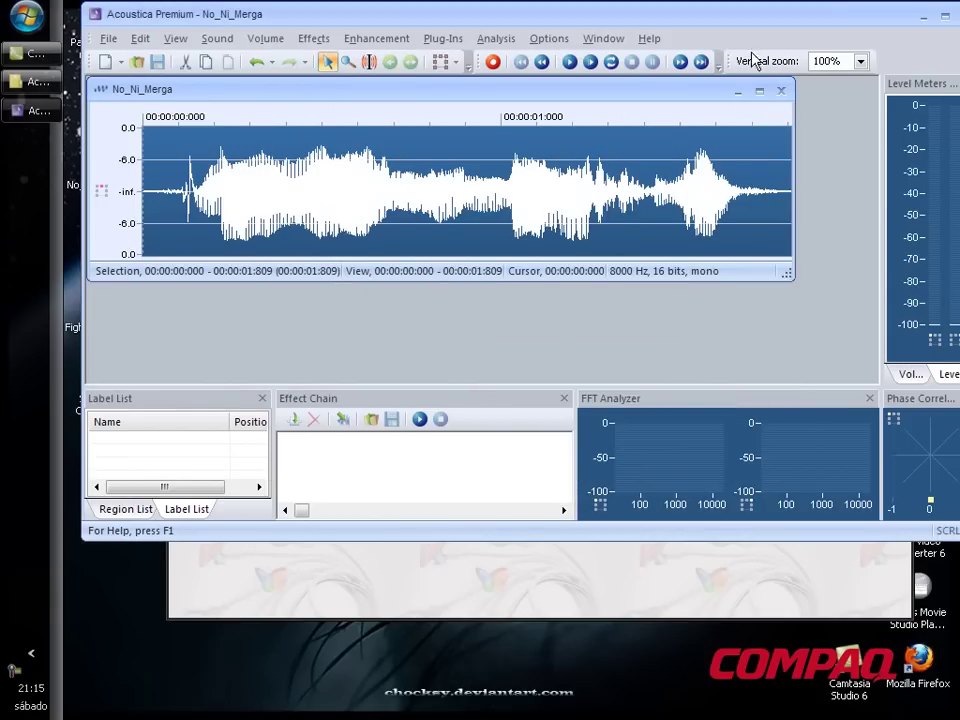
# Step: Close Acoustica and its portable program folder to return to the desktop
pyautogui.moveTo(758, 25); pyautogui.dragTo(602, 91)
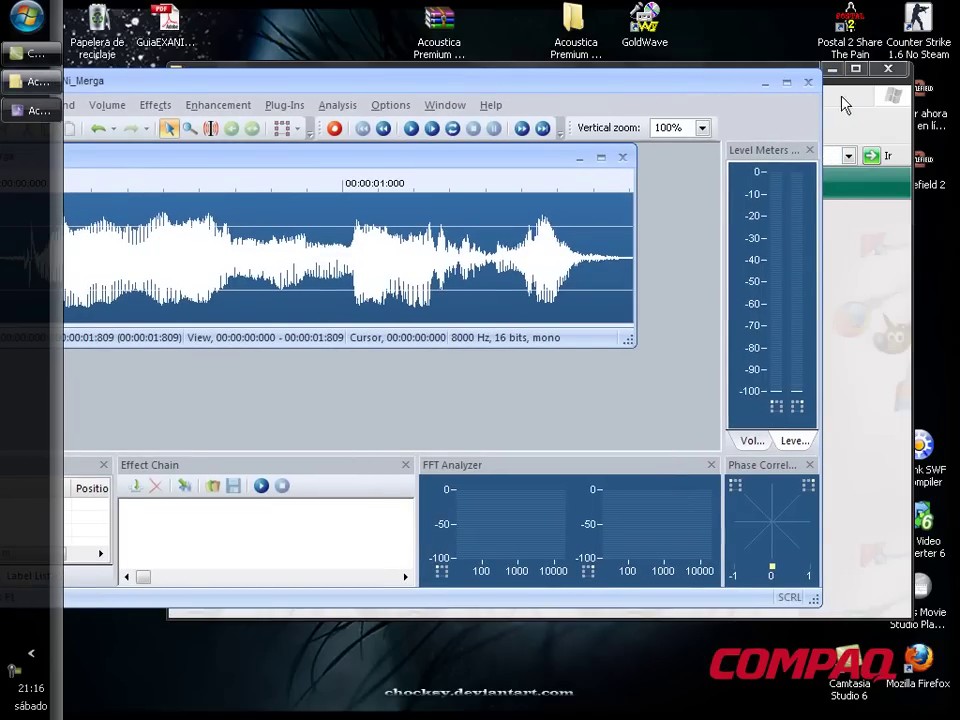
pyautogui.click(810, 81)
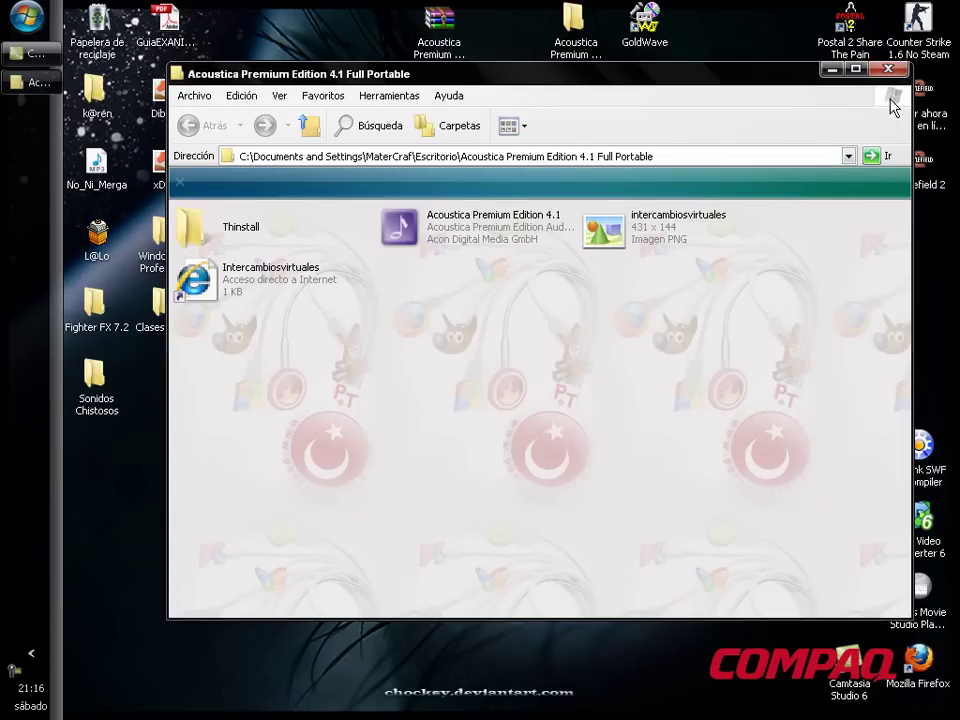
pyautogui.hotkey('alt', 'F4')
# Step: Look at the contents of the Goldwave 5.23 Full folder on the desktop and close it
pyautogui.click(449, 106)
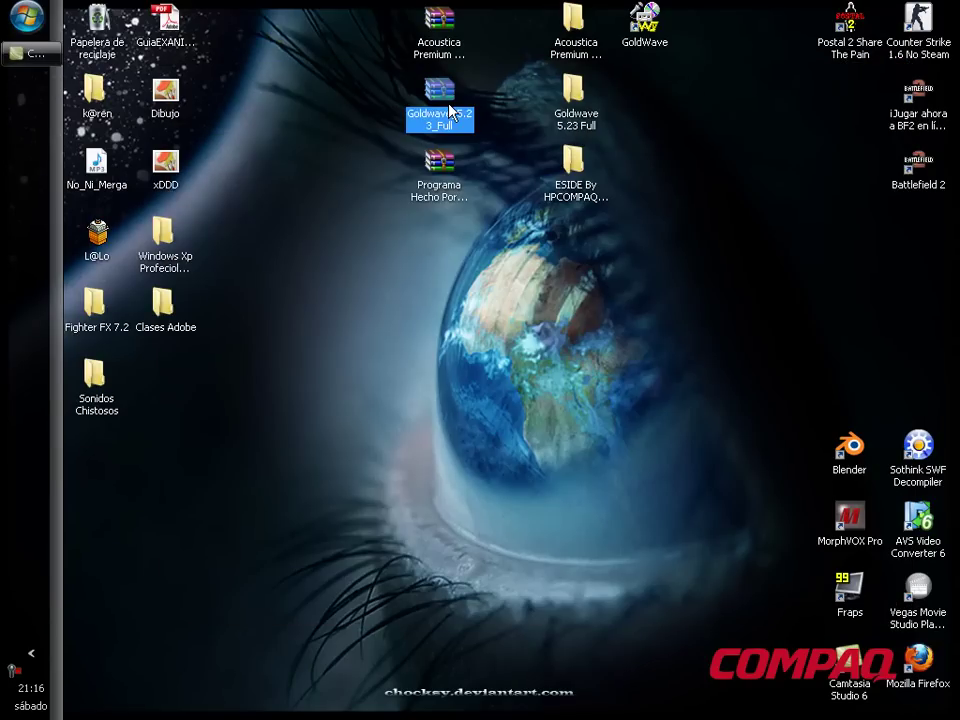
pyautogui.doubleClick(566, 100)
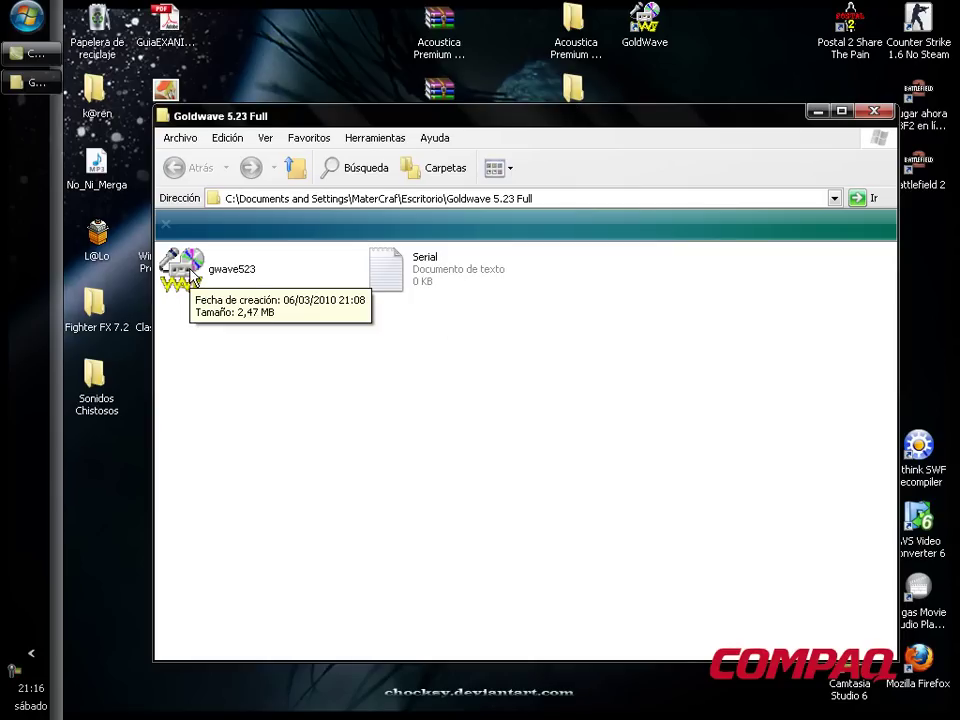
pyautogui.click(874, 111)
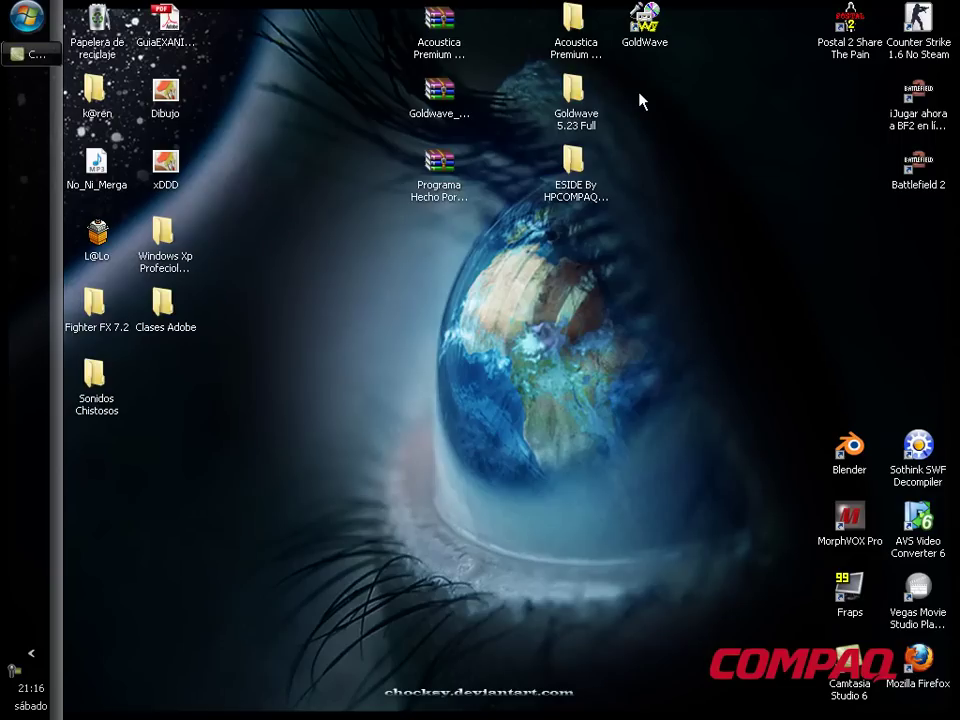
# Step: Launch GoldWave from the desktop, dismiss its help window, and reposition the main window slightly
pyautogui.click(660, 41)
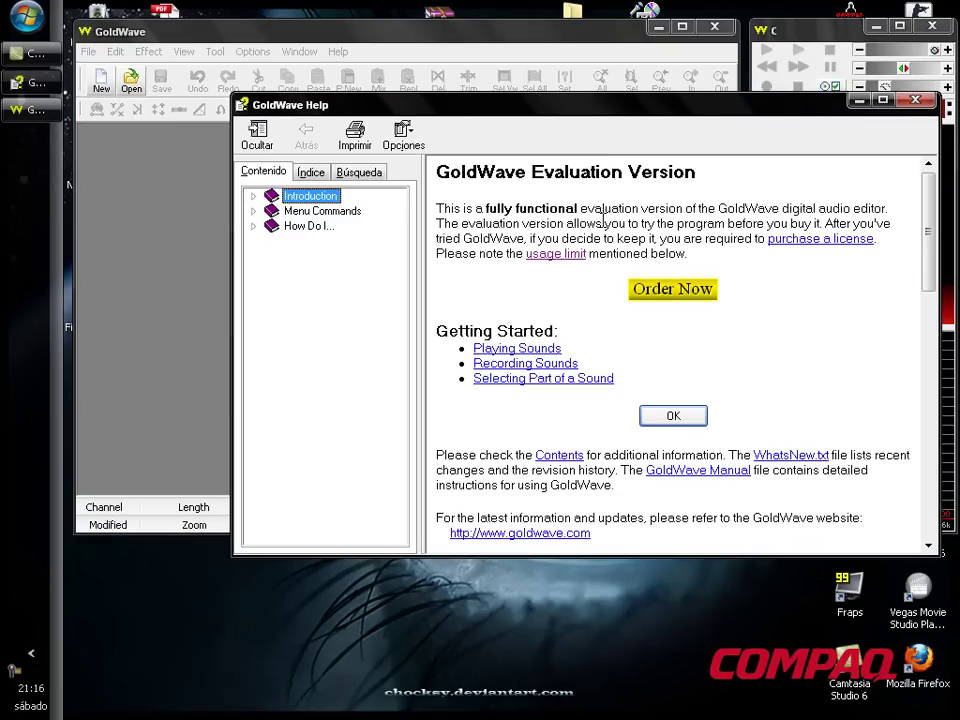
pyautogui.click(915, 100)
pyautogui.moveTo(553, 41)
pyautogui.mouseDown()
pyautogui.moveTo(645, 41)
pyautogui.moveTo(519, 50)
pyautogui.moveTo(565, 47)
pyautogui.mouseUp()
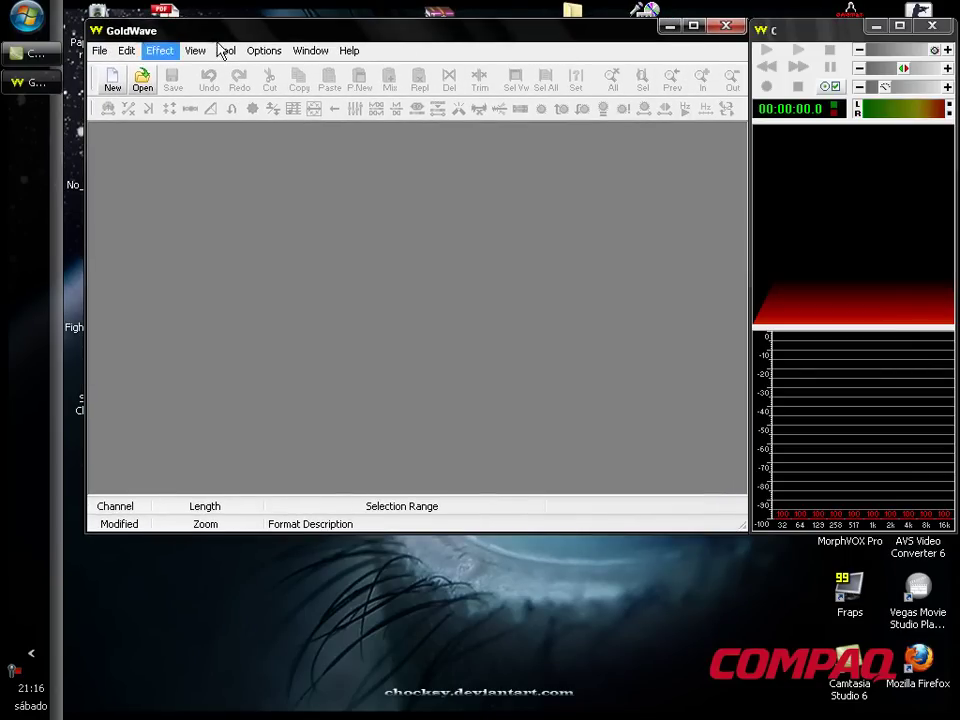
# Step: Open the No_Ni_Merga sound from the Sonidos De Counter folder inside the desktop's box-icon folder
pyautogui.click(100, 50)
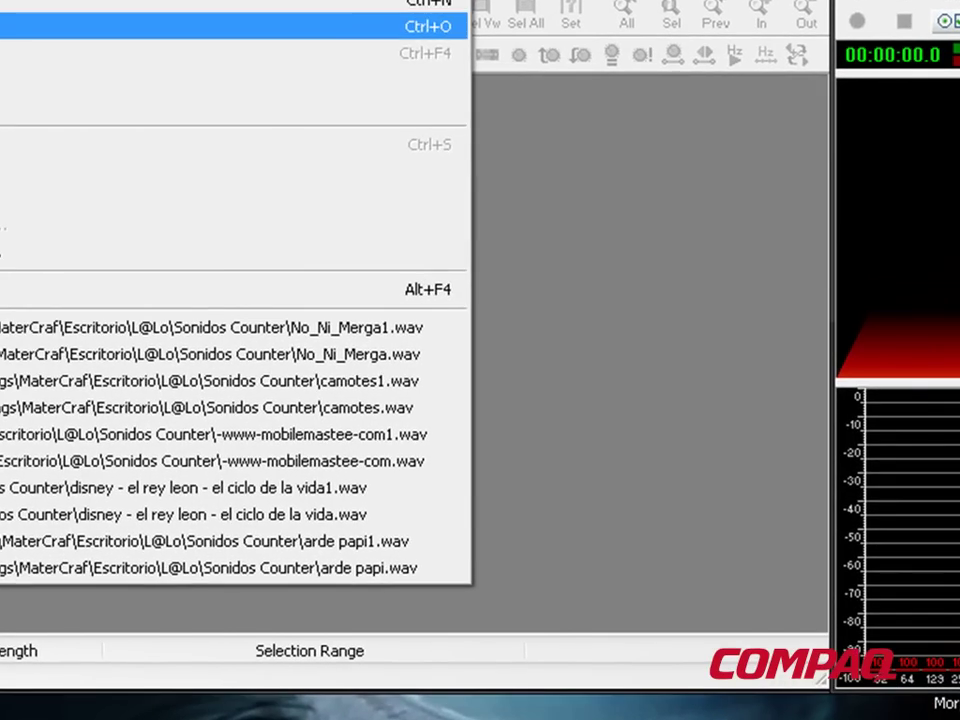
pyautogui.click(8, 26)
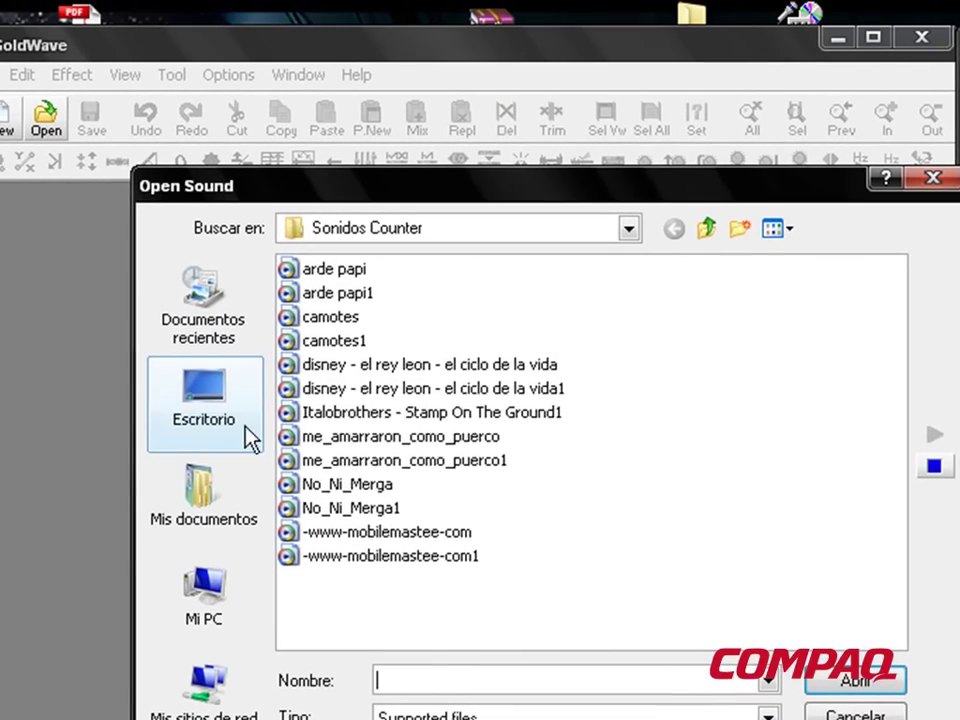
pyautogui.click(249, 439)
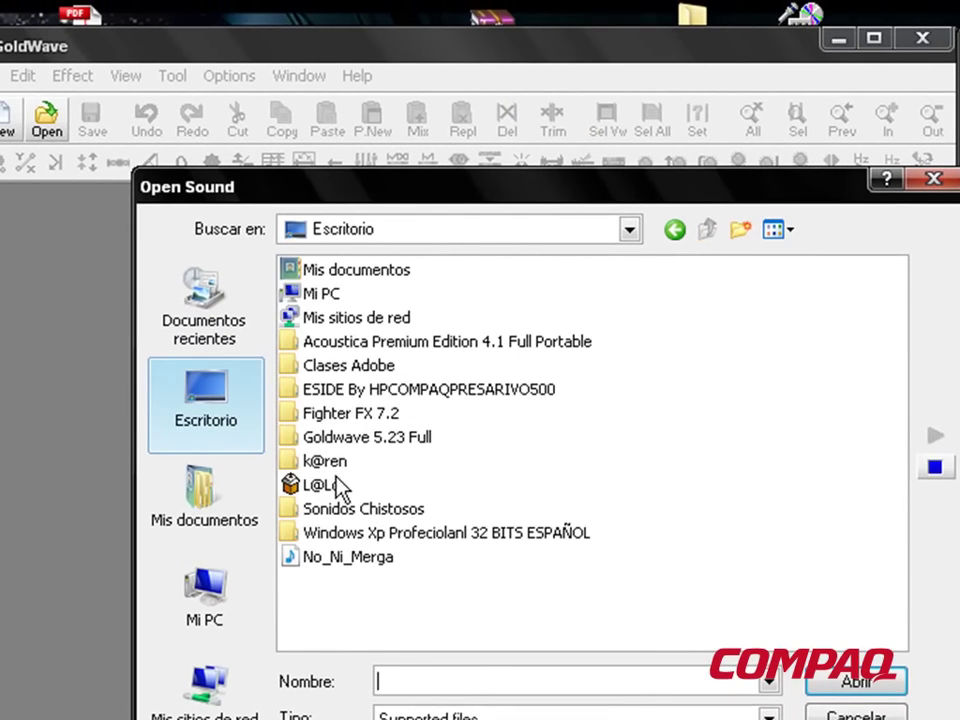
pyautogui.doubleClick(316, 486)
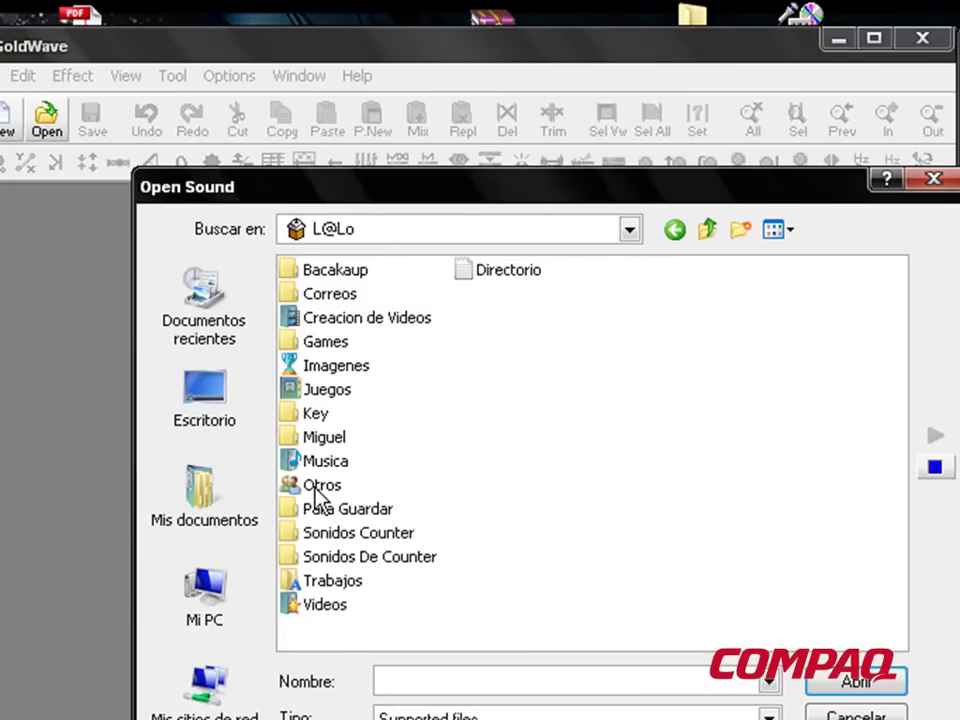
pyautogui.doubleClick(393, 557)
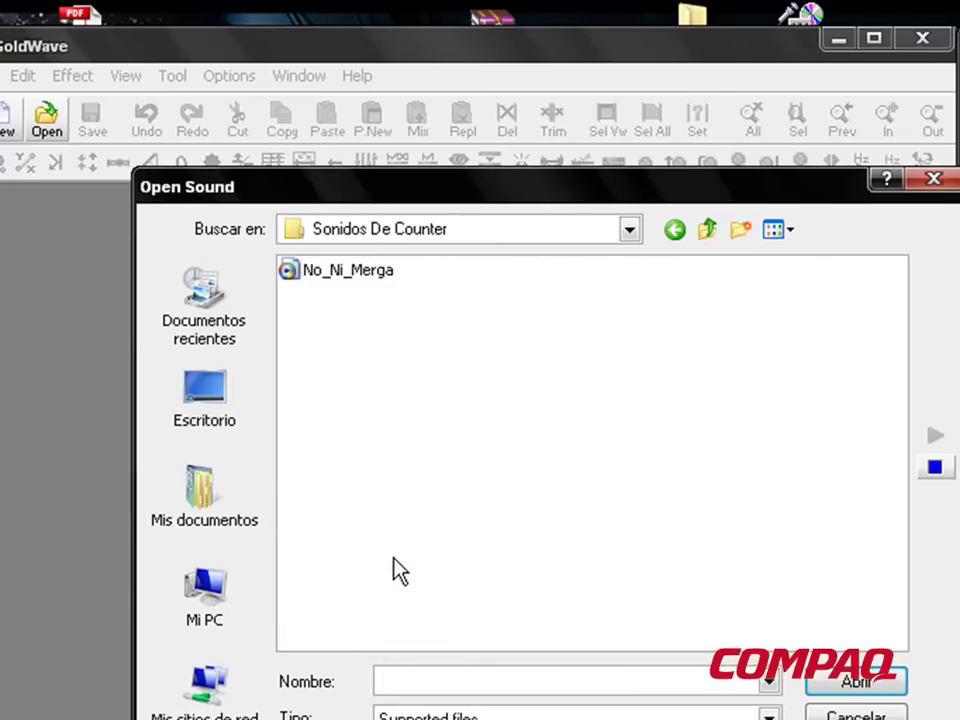
pyautogui.click(347, 284)
pyautogui.click(843, 682)
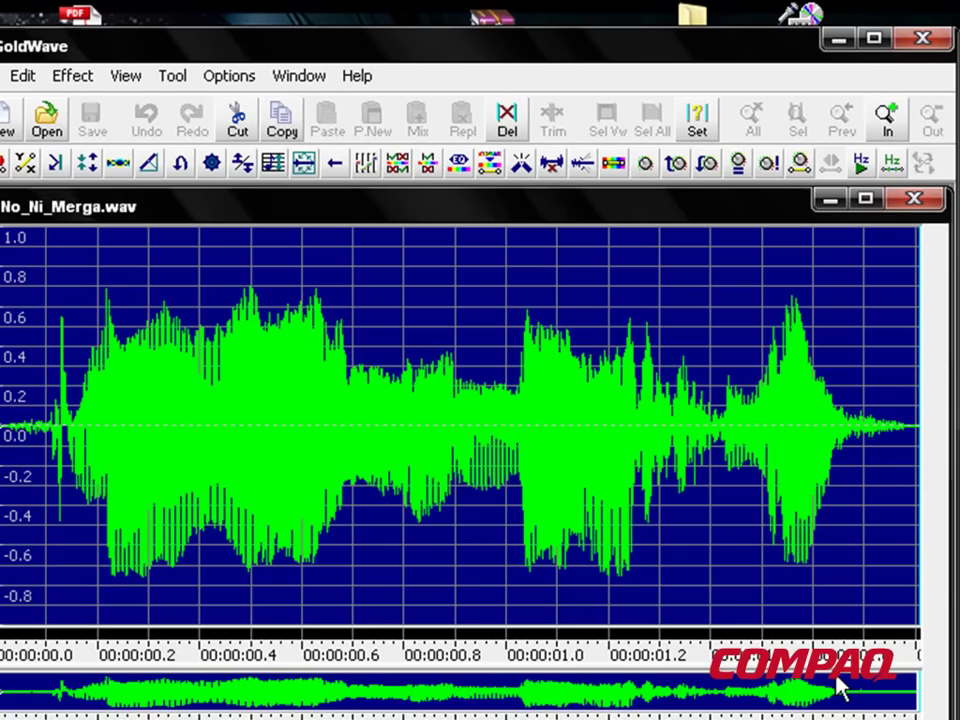
# Step: Apply the Equalizer filter to the No_Ni_Merga sound with the master level set to -6.02 dB
pyautogui.click(130, 78)
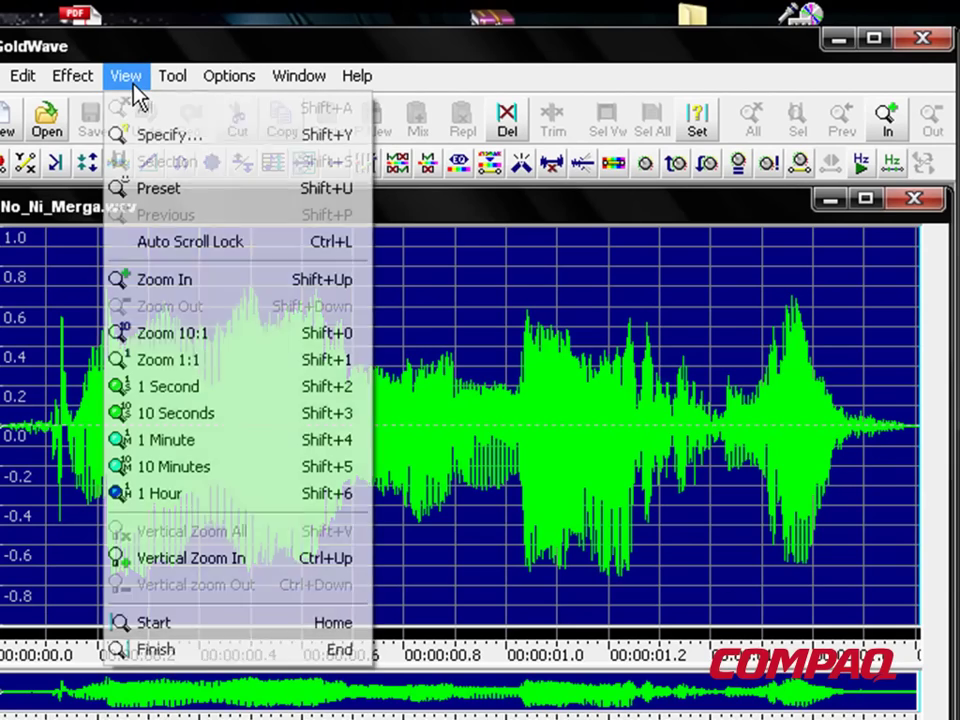
pyautogui.moveTo(163, 71)
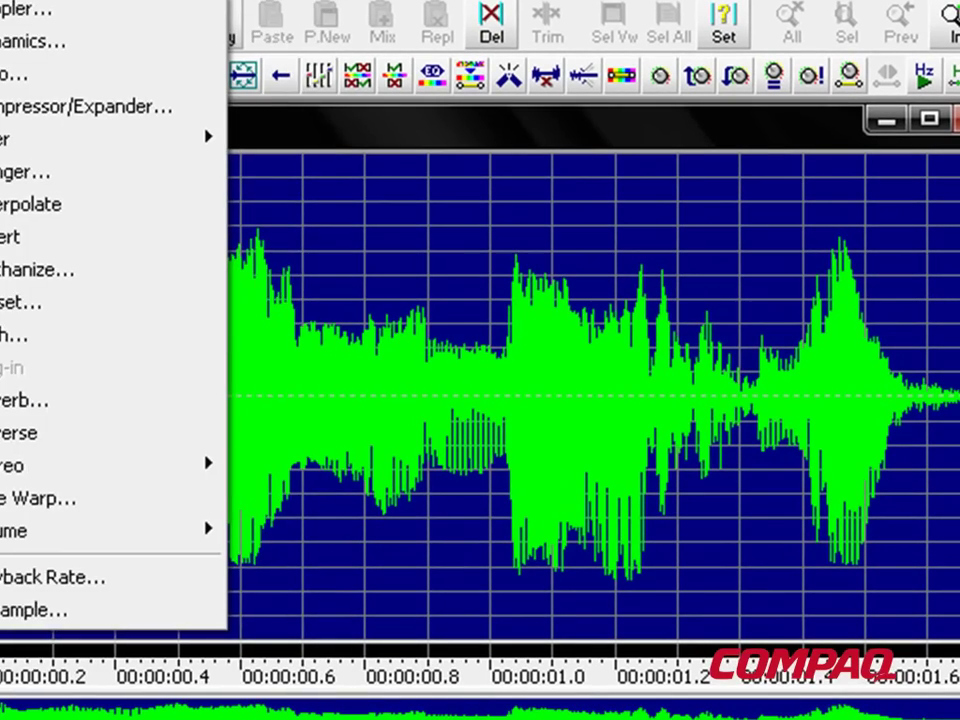
pyautogui.moveTo(60, 63)
pyautogui.moveTo(15, 142)
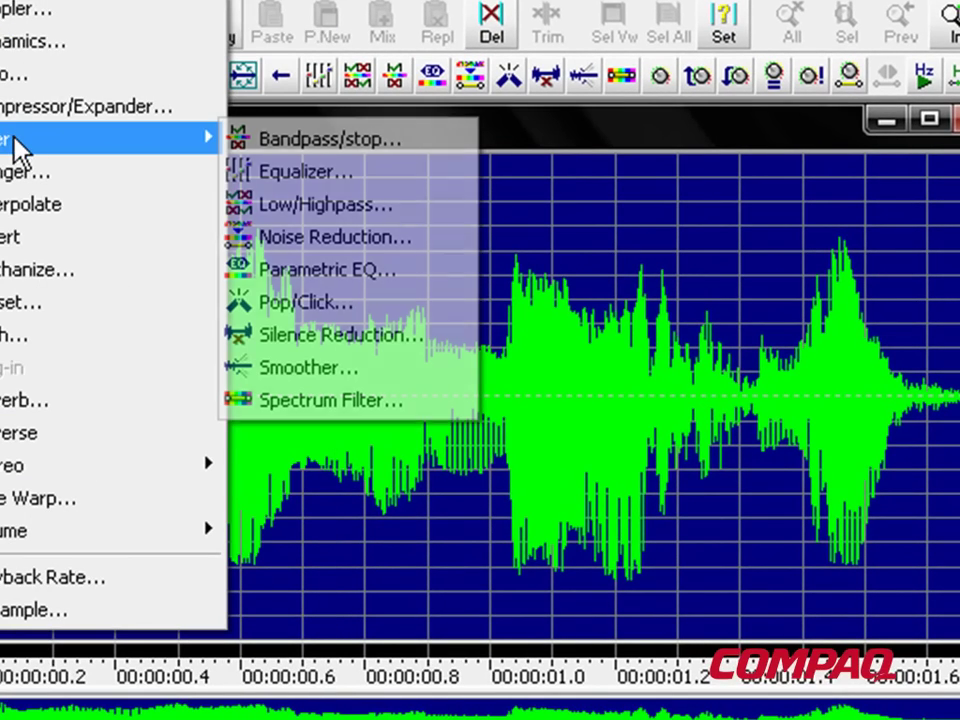
pyautogui.click(350, 180)
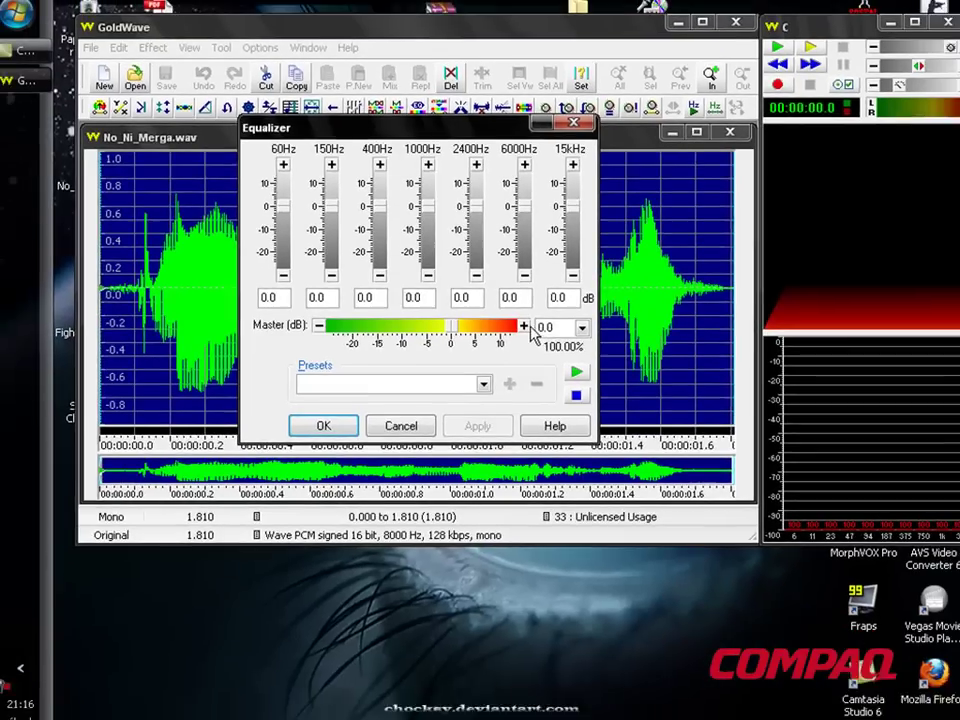
pyautogui.click(657, 464)
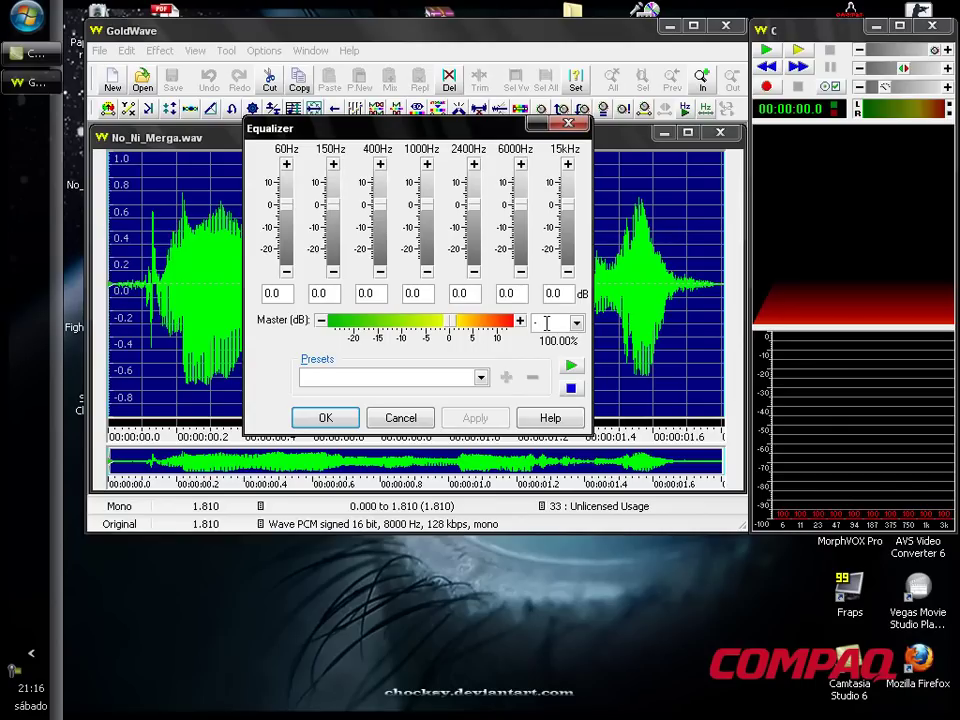
pyautogui.write('6')
pyautogui.press('Return')
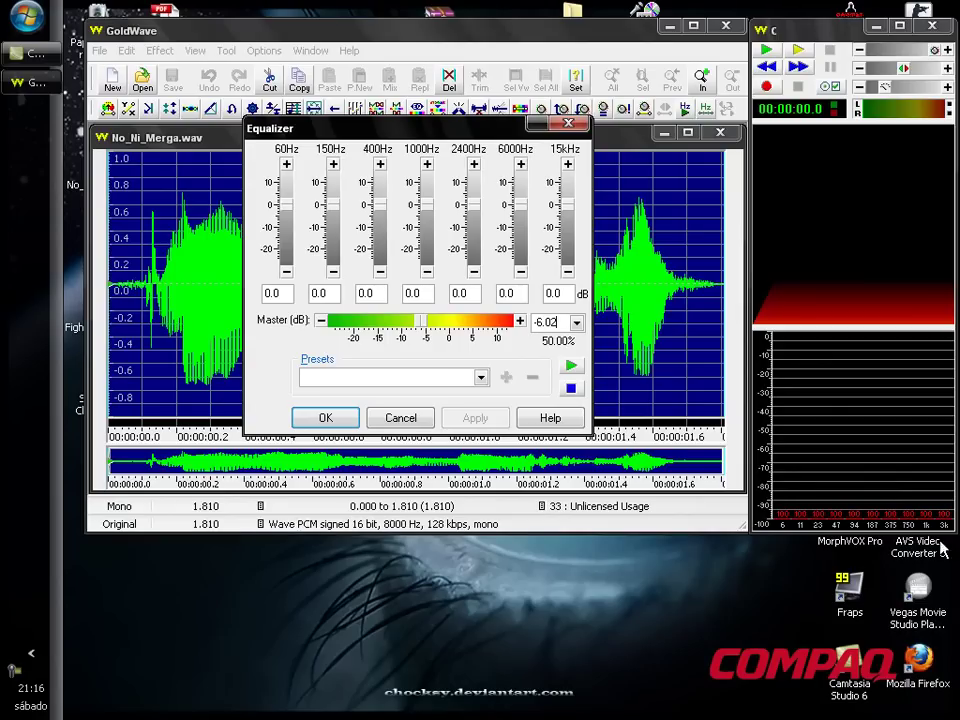
pyautogui.click(325, 418)
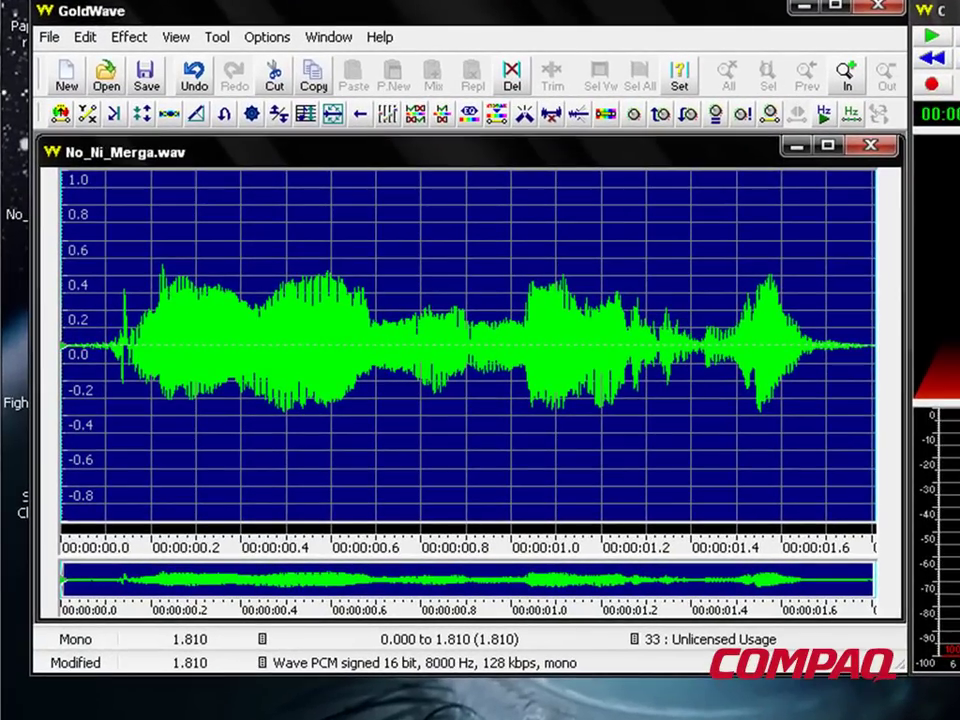
# Step: Save the sound as a Wave copy named No_Ni_Merga1 in Sonidos De Counter and close GoldWave
pyautogui.click(50, 38)
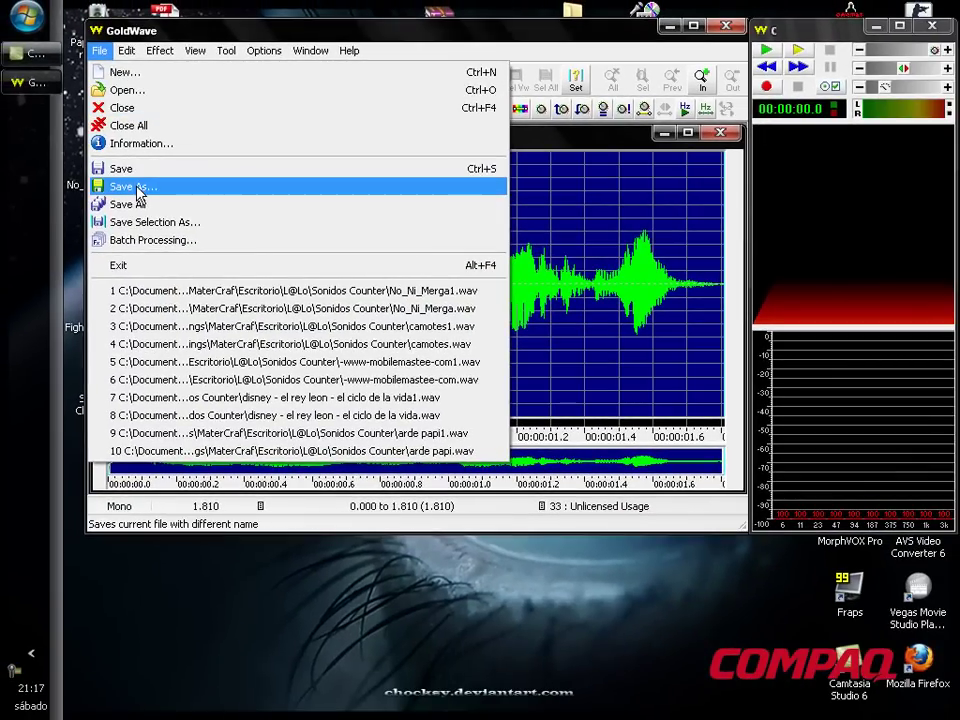
pyautogui.click(138, 195)
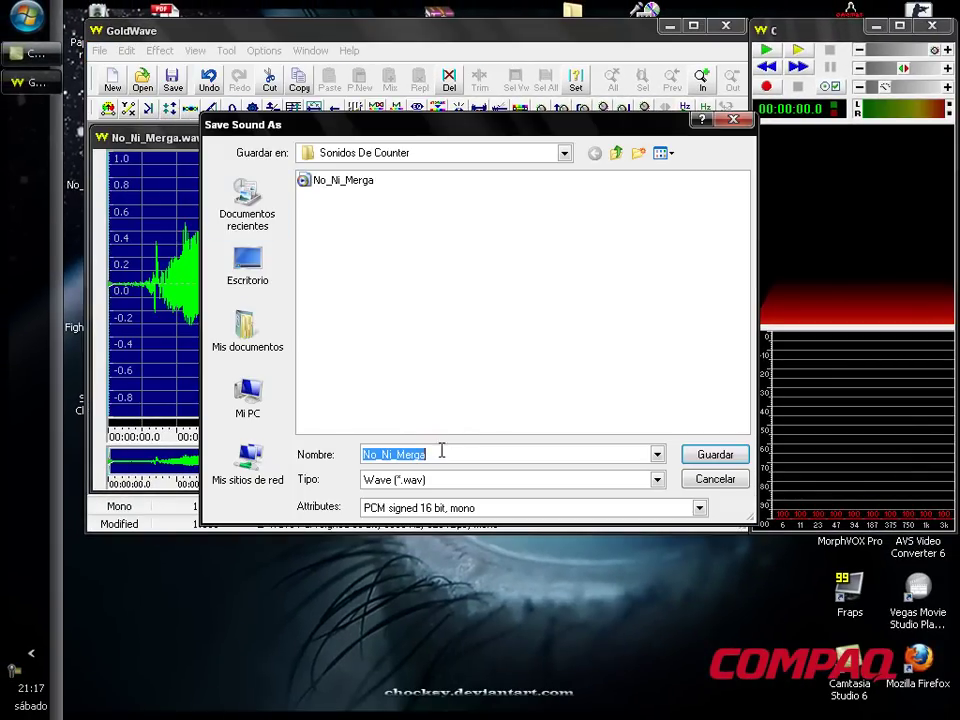
pyautogui.click(441, 450)
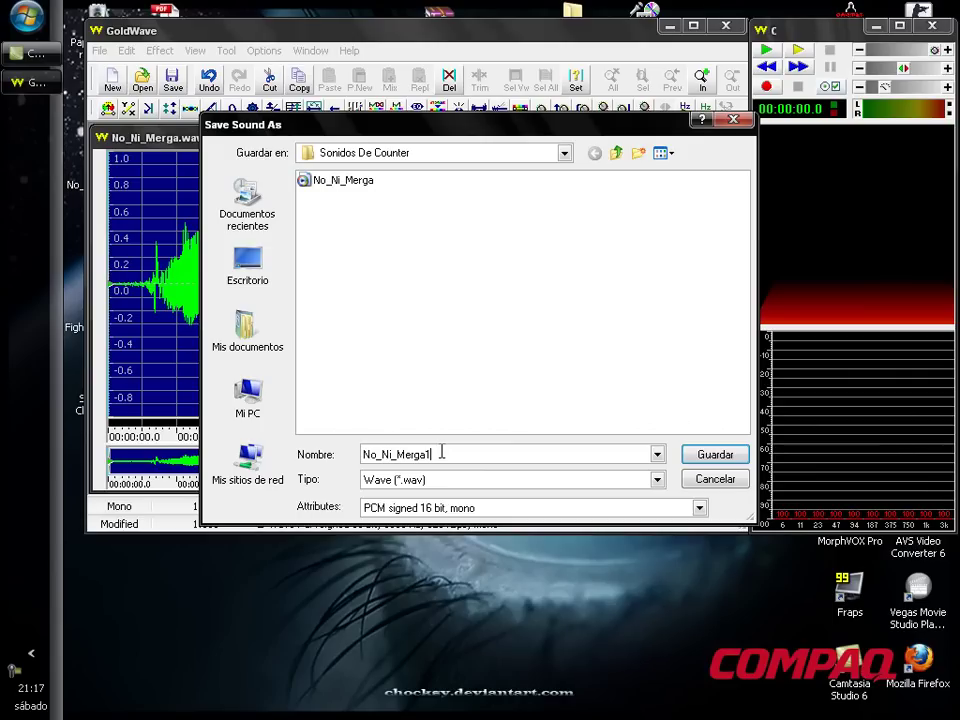
pyautogui.click(718, 456)
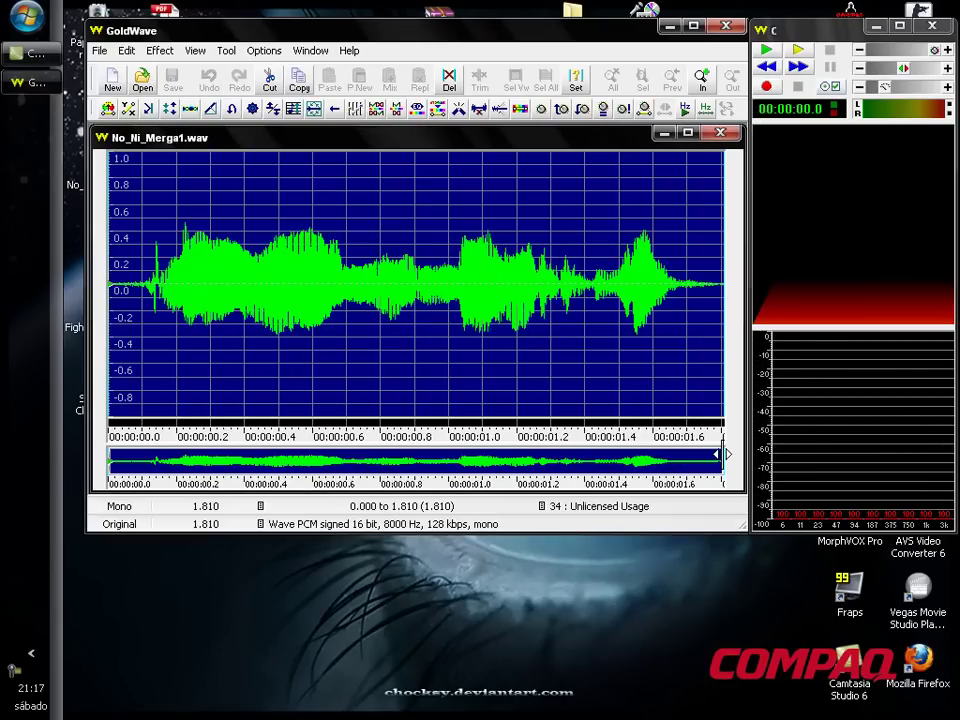
pyautogui.click(720, 133)
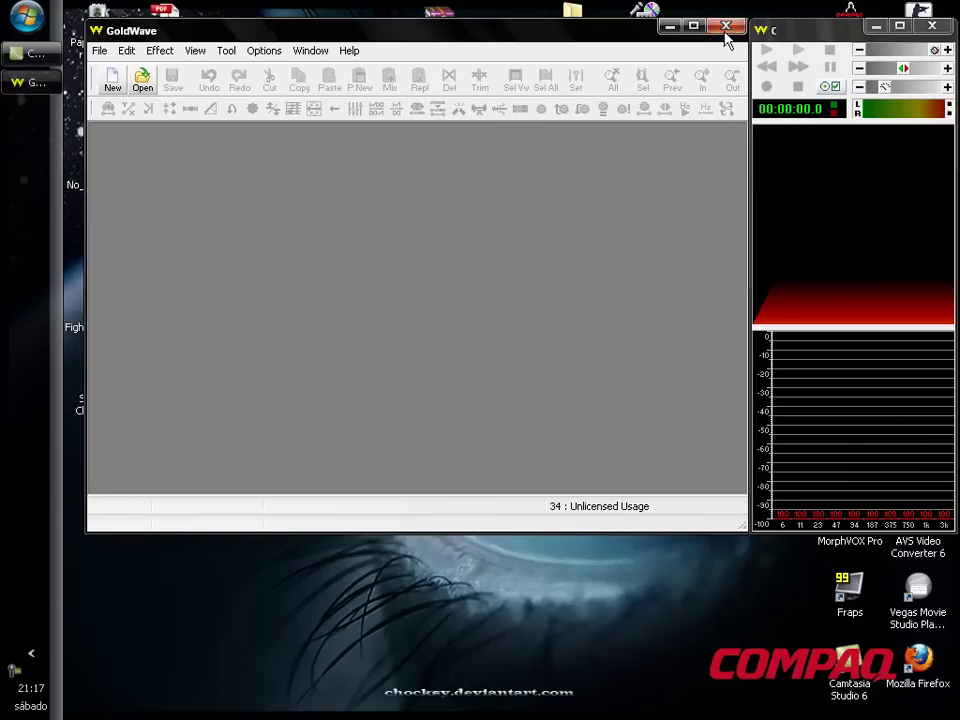
pyautogui.click(726, 26)
# Step: Delete the original No_Ni_Merga file from Sonidos De Counter in the desktop's box-icon folder, and close the folder
pyautogui.doubleClick(86, 236)
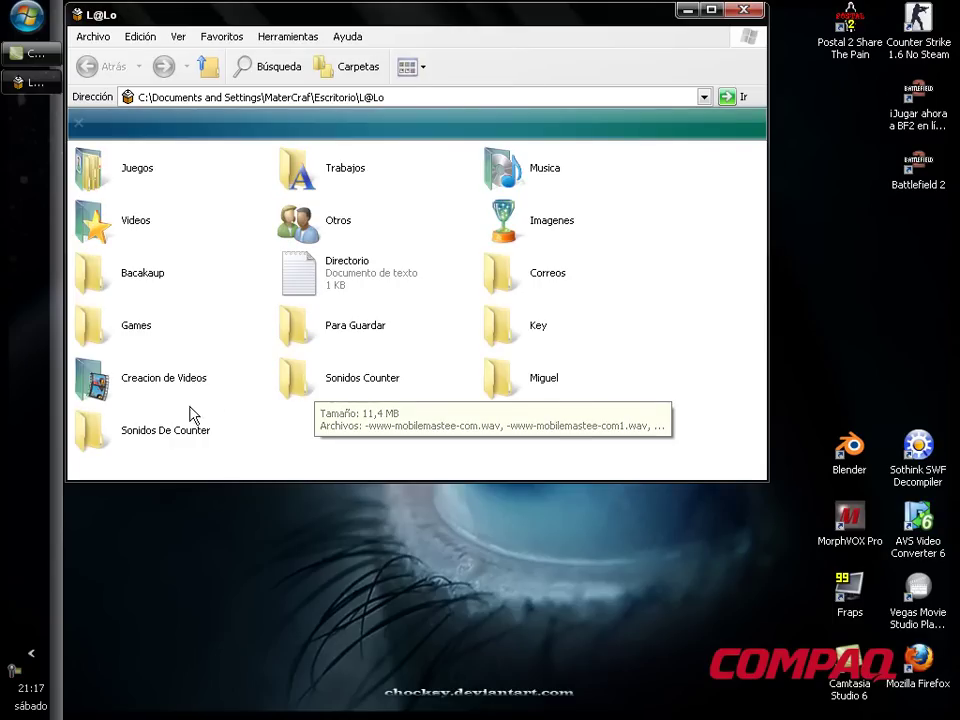
pyautogui.doubleClick(160, 428)
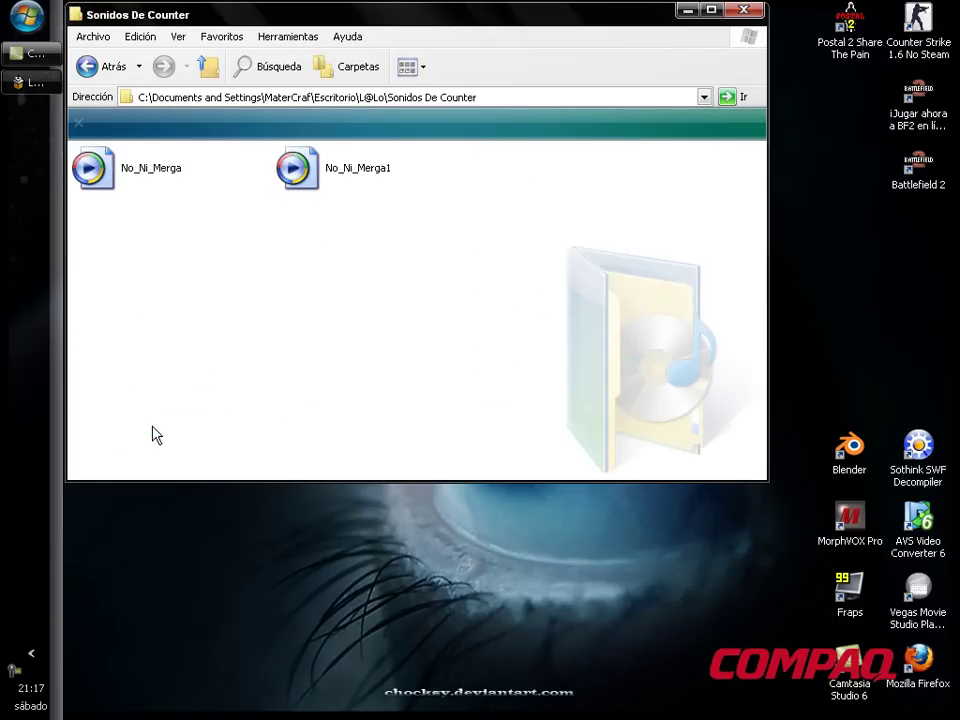
pyautogui.moveTo(259, 243); pyautogui.dragTo(90, 166)
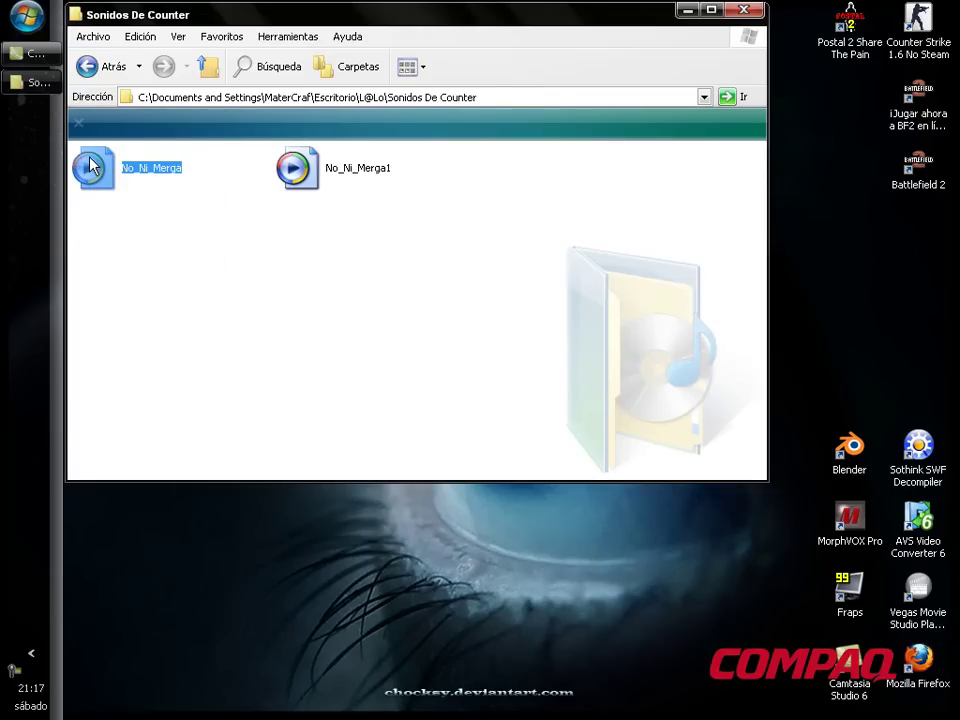
pyautogui.press('Delete')
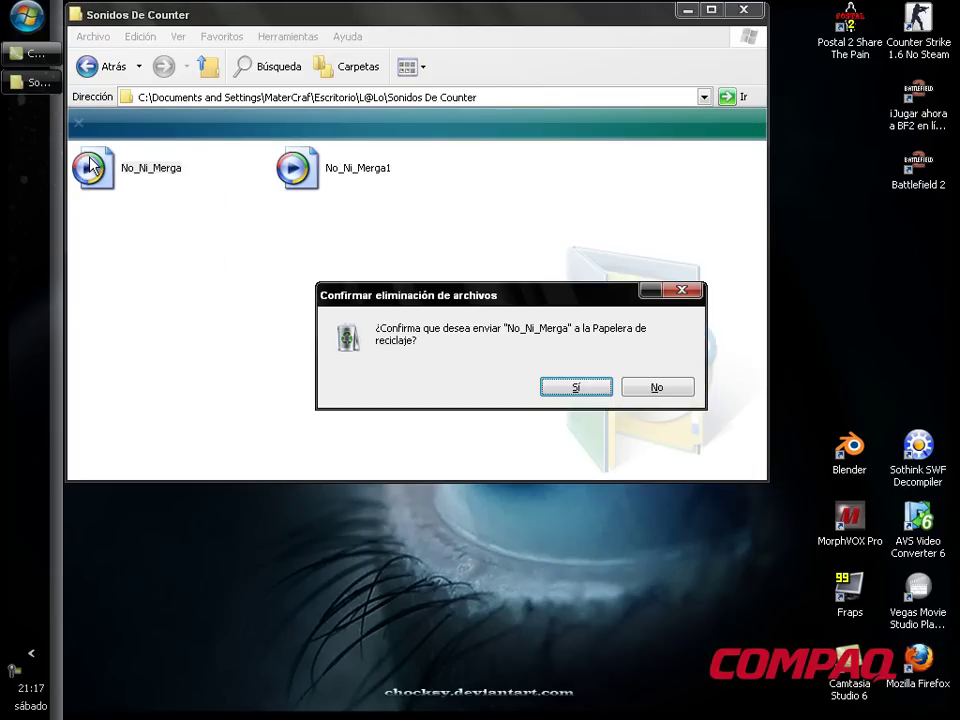
pyautogui.press('Return')
pyautogui.click(339, 223)
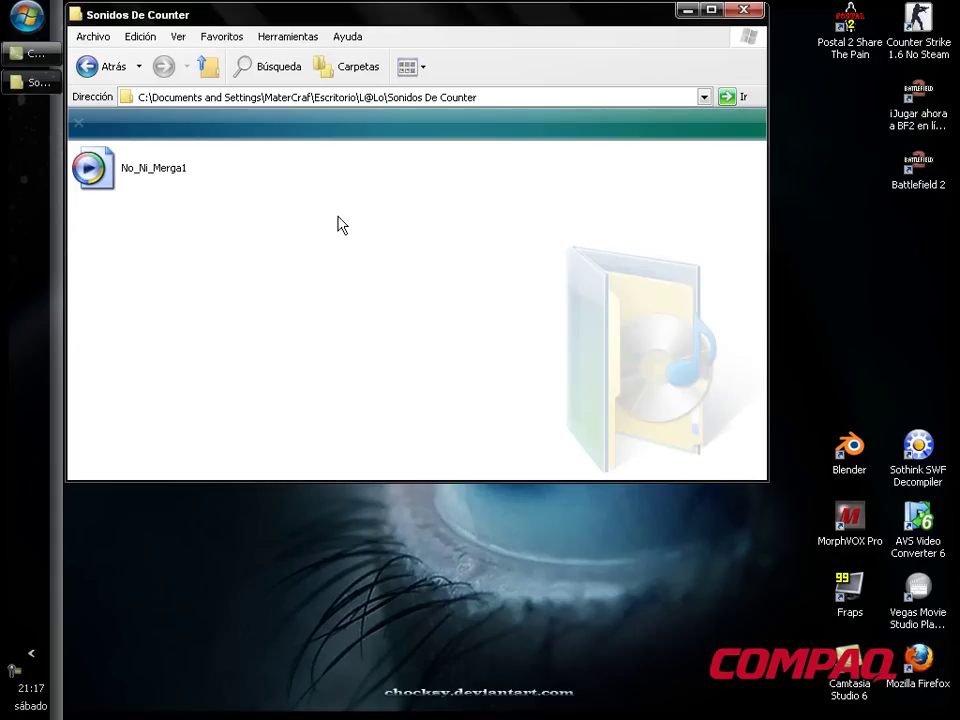
pyautogui.moveTo(384, 28); pyautogui.dragTo(467, 111)
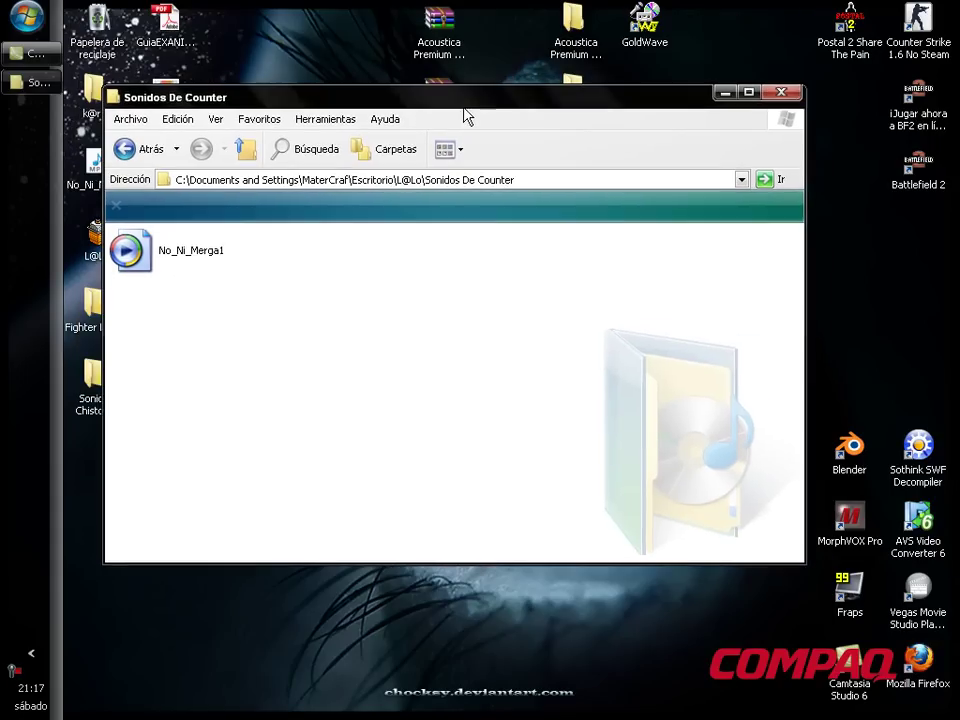
pyautogui.click(788, 93)
# Step: Open the ESIDE folder on the desktop, check its Scripts subfolder, and return to the main folder
pyautogui.doubleClick(600, 190)
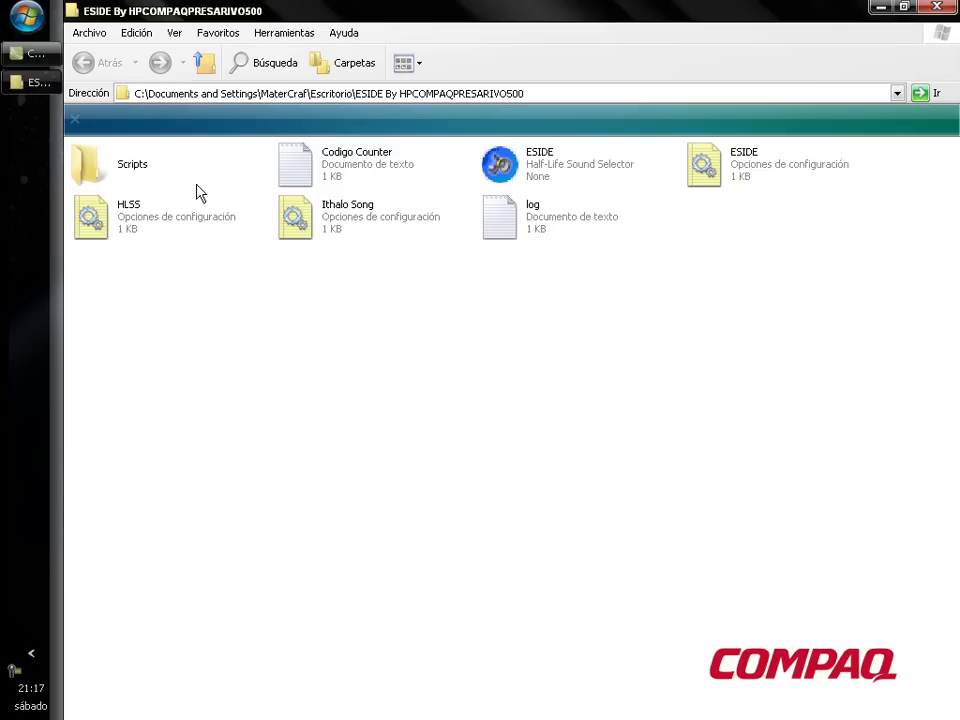
pyautogui.doubleClick(130, 178)
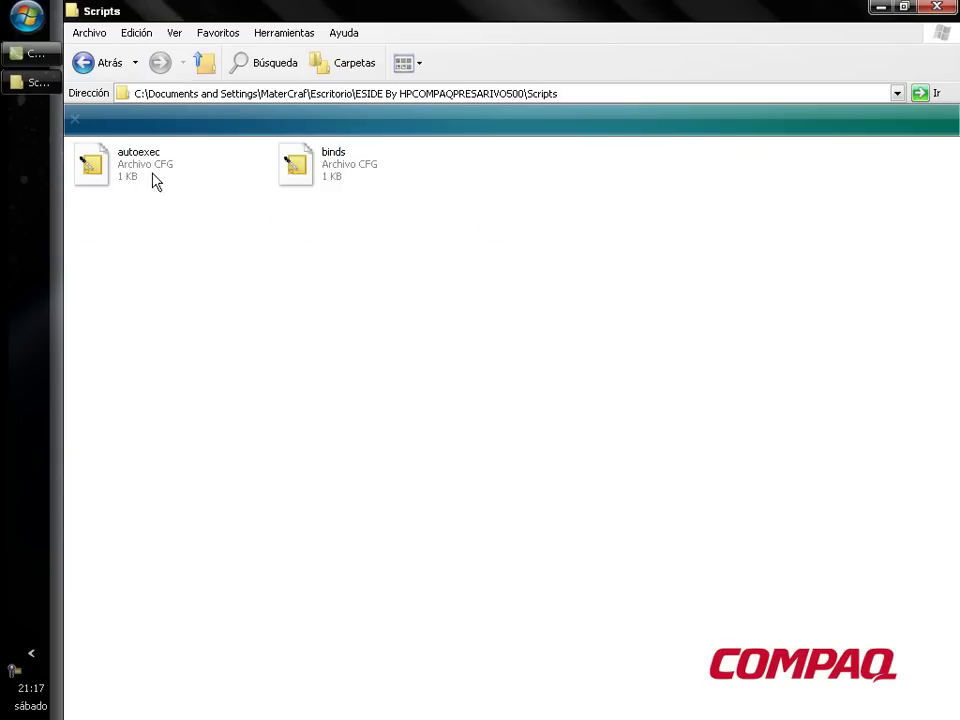
pyautogui.click(117, 65)
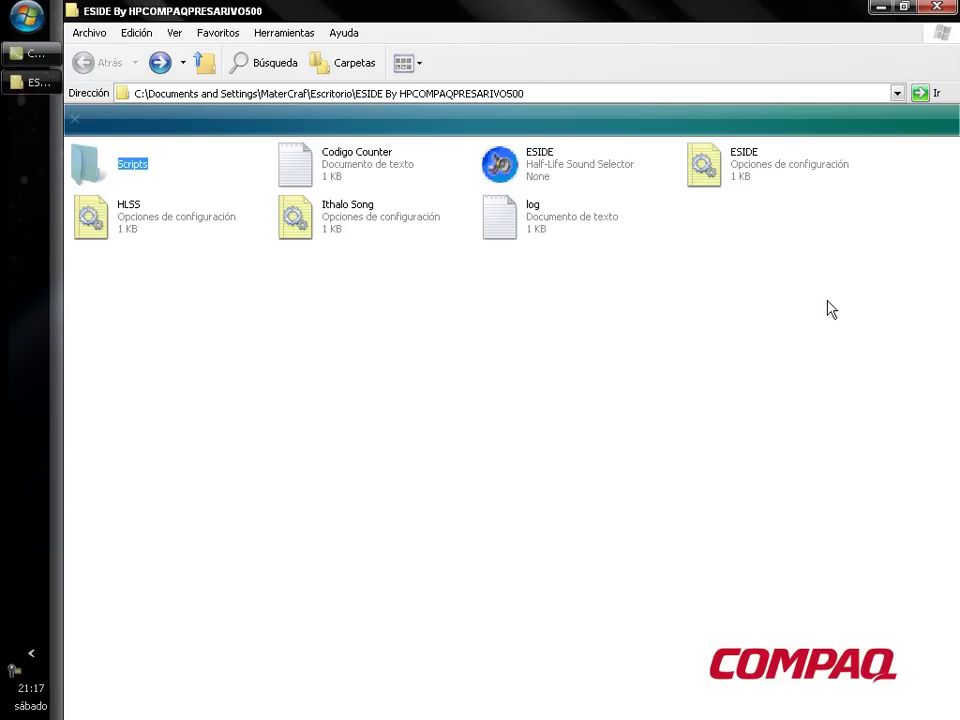
# Step: Launch the ESIDE Half-Life Sound Selector and start a new, empty sound list
pyautogui.click(548, 177)
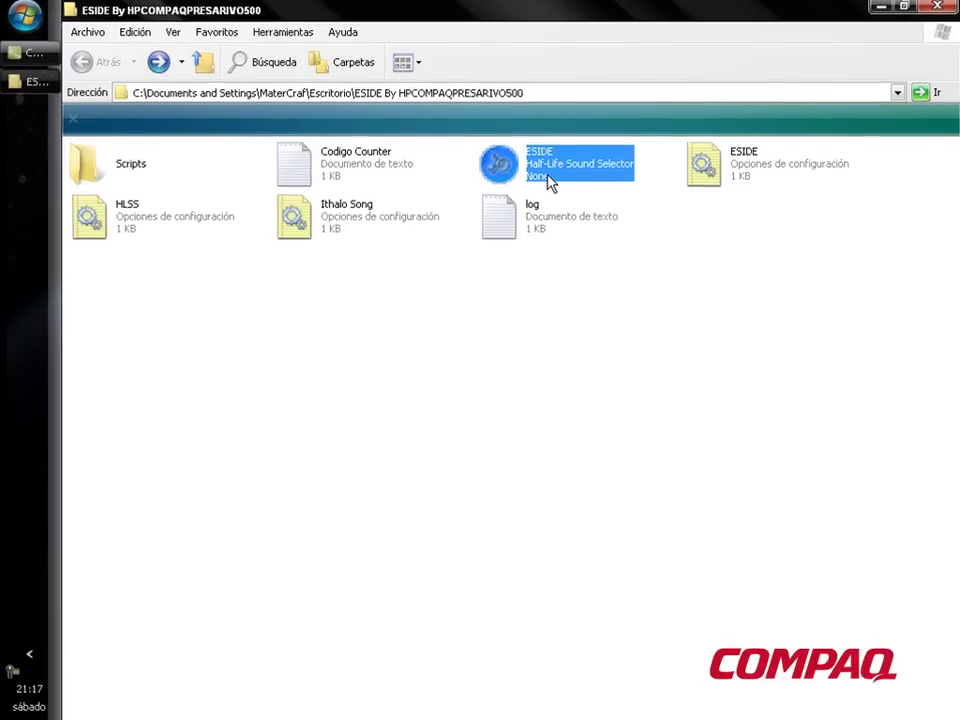
pyautogui.doubleClick(548, 176)
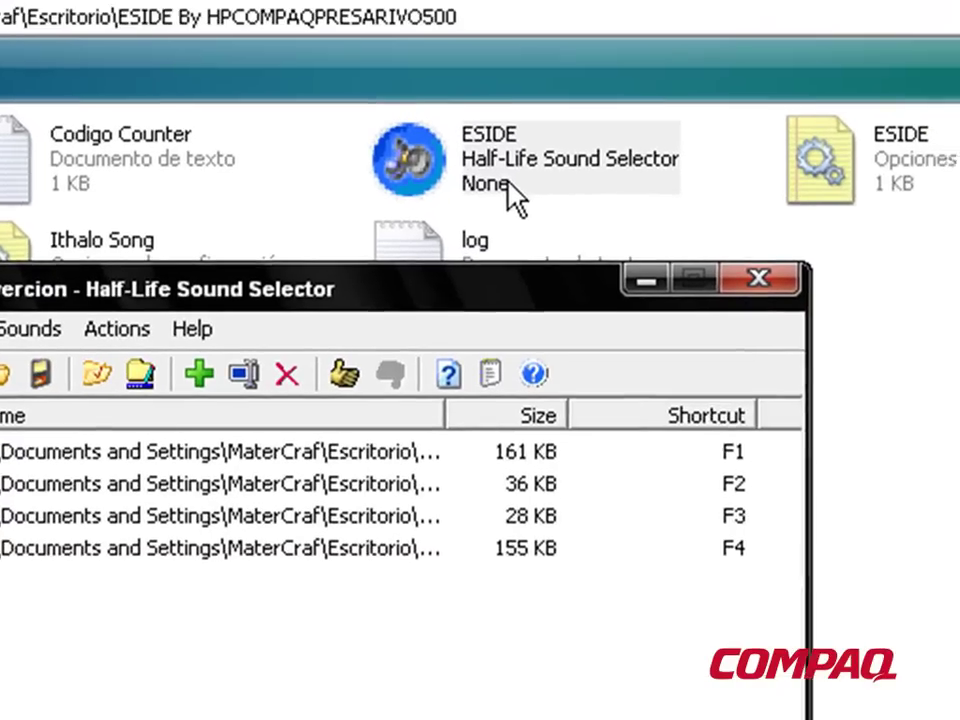
pyautogui.click(2, 315)
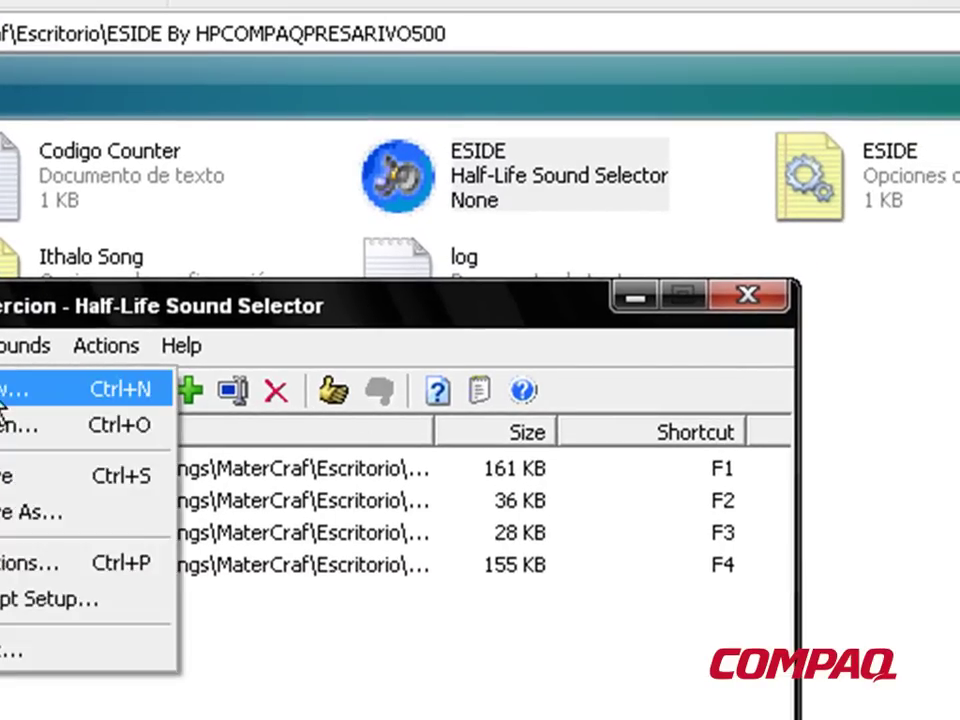
pyautogui.click(2, 390)
# Step: Set the sound selector's game directory to C:\Archivos de programa\Valve\cstrike in its options and accept the settings
pyautogui.hotkey('alt', 'f')
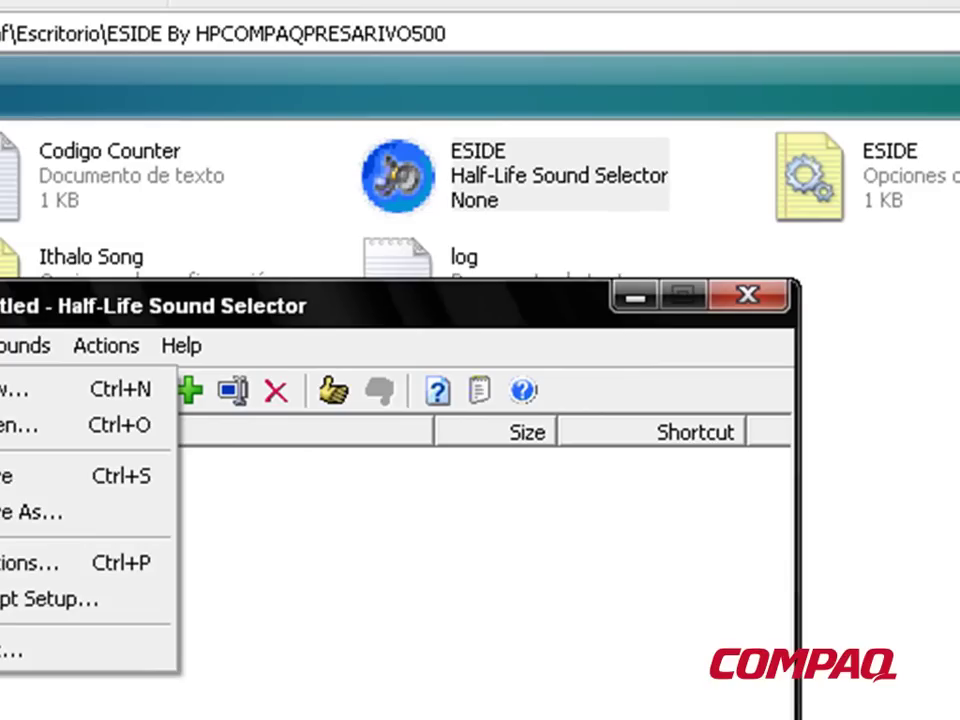
pyautogui.click(19, 568)
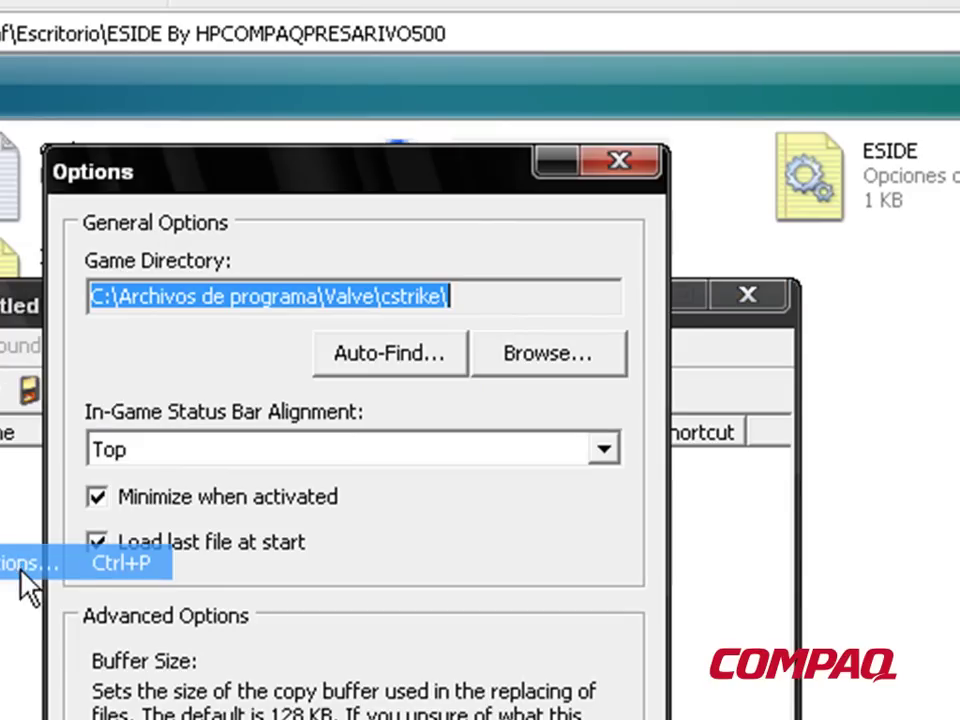
pyautogui.click(522, 364)
pyautogui.moveTo(759, 699); pyautogui.dragTo(470, 100)
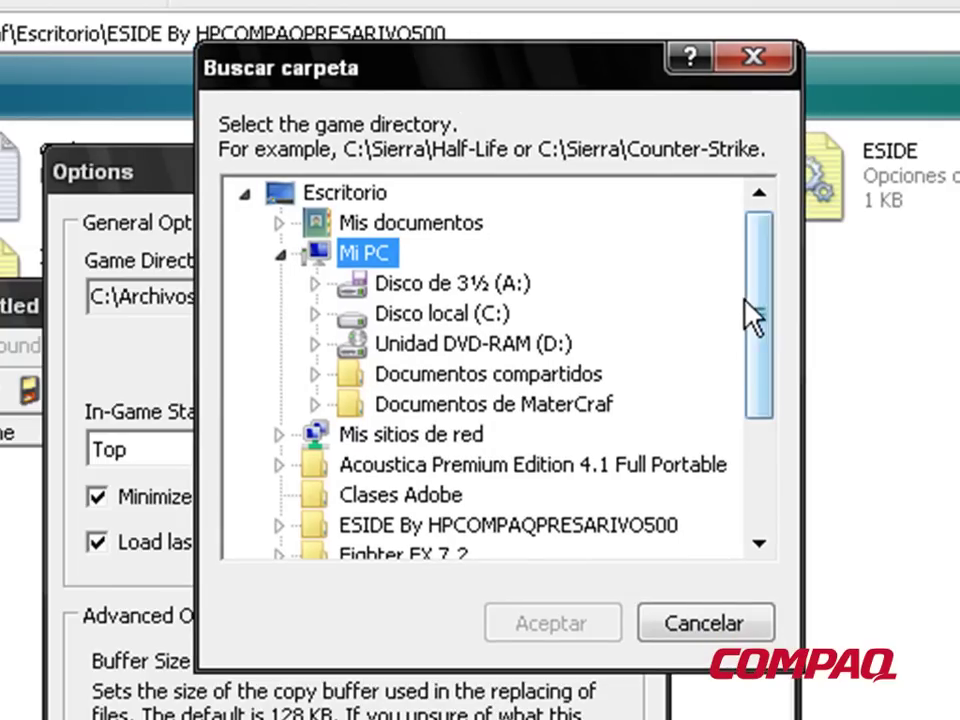
pyautogui.click(497, 318)
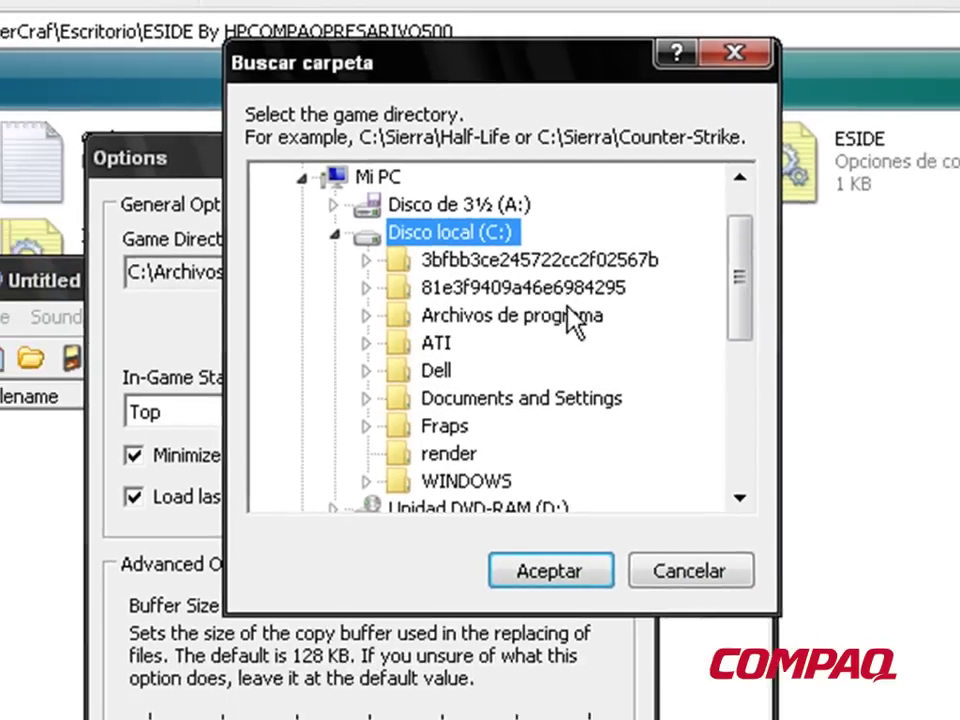
pyautogui.doubleClick(575, 318)
pyautogui.scroll(-14, 678, 318)
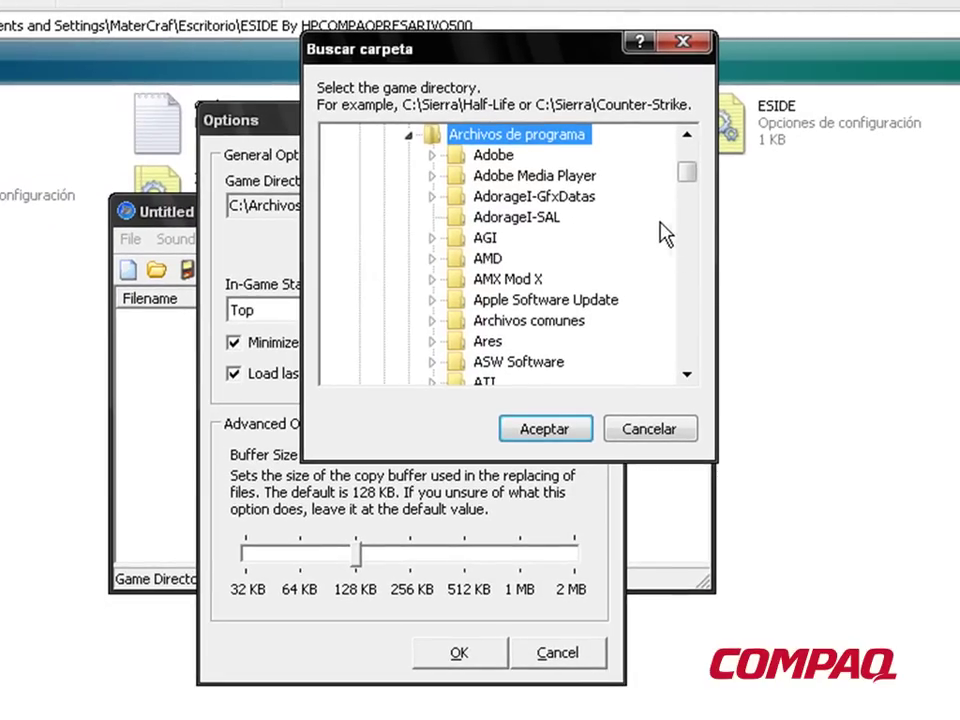
pyautogui.scroll(-9, 640, 240)
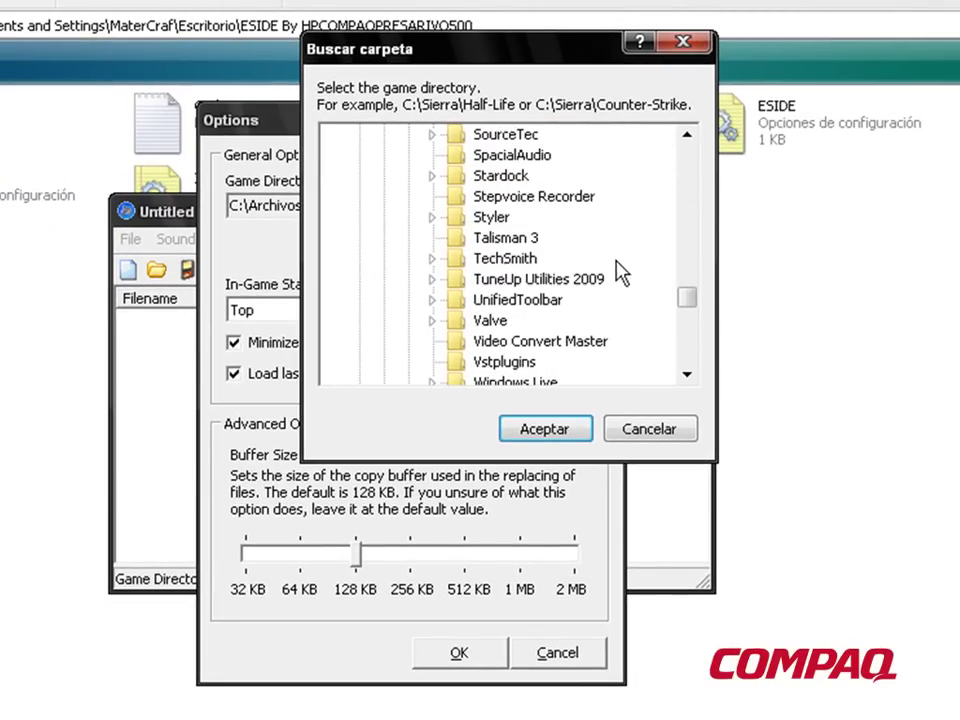
pyautogui.doubleClick(498, 318)
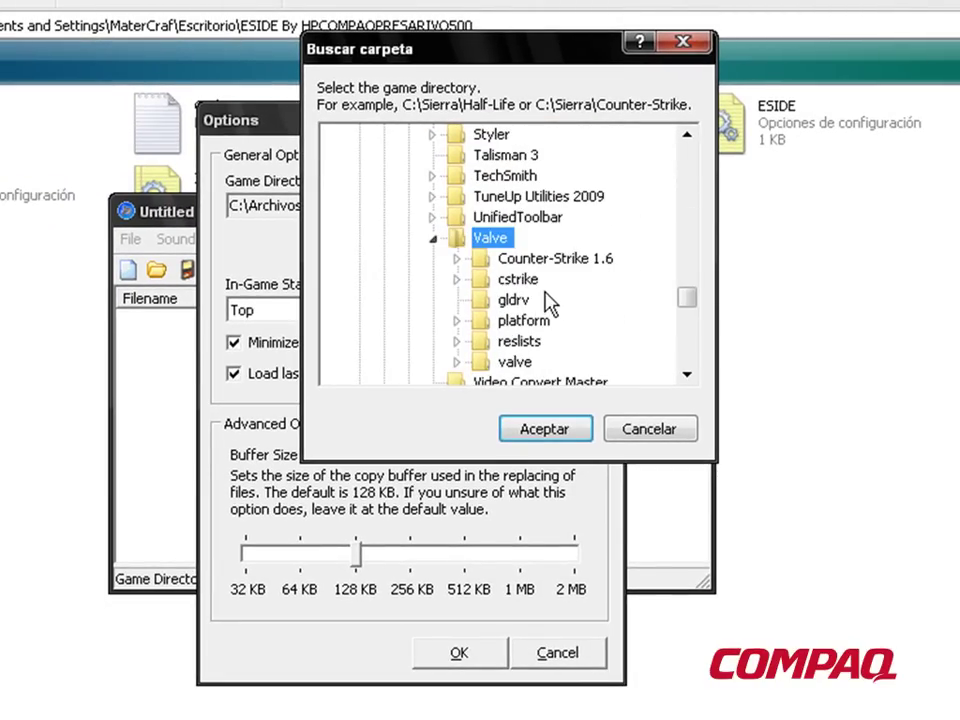
pyautogui.click(520, 280)
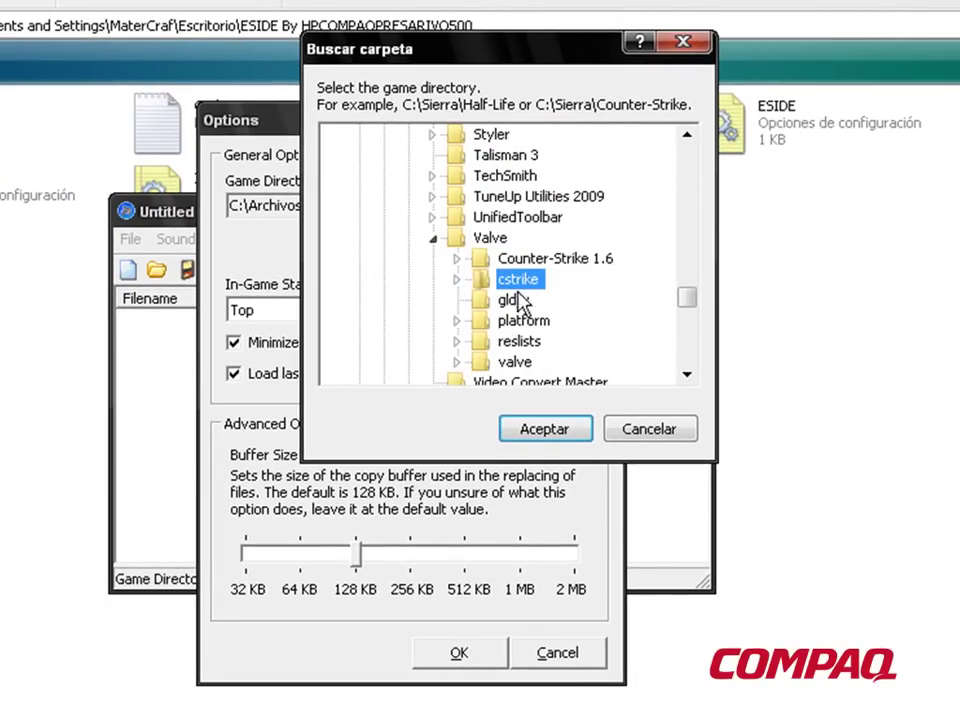
pyautogui.click(549, 433)
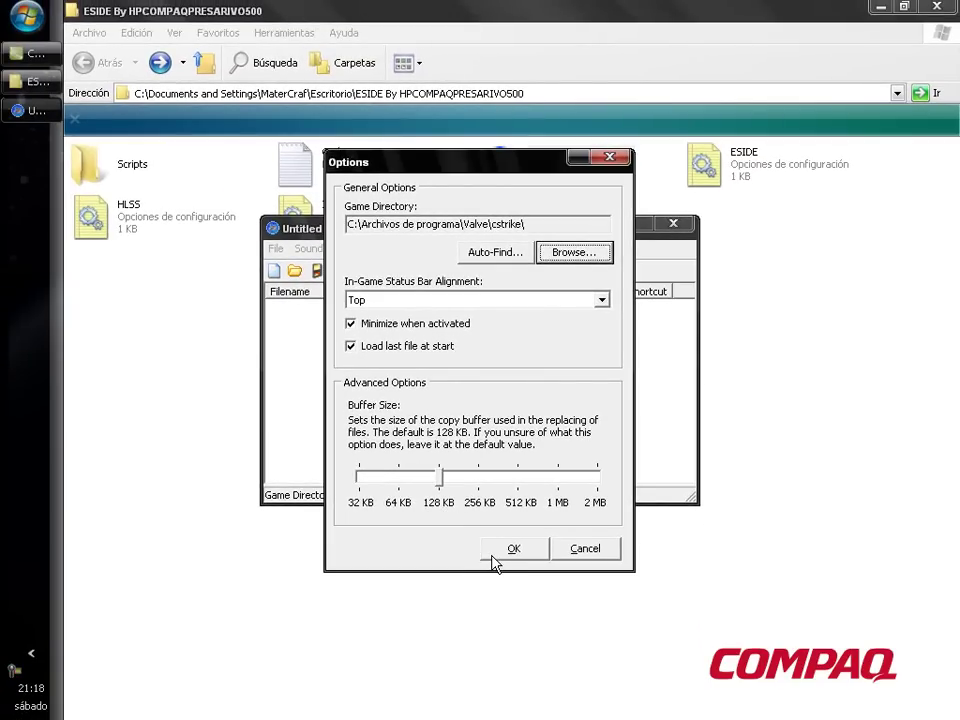
pyautogui.click(508, 550)
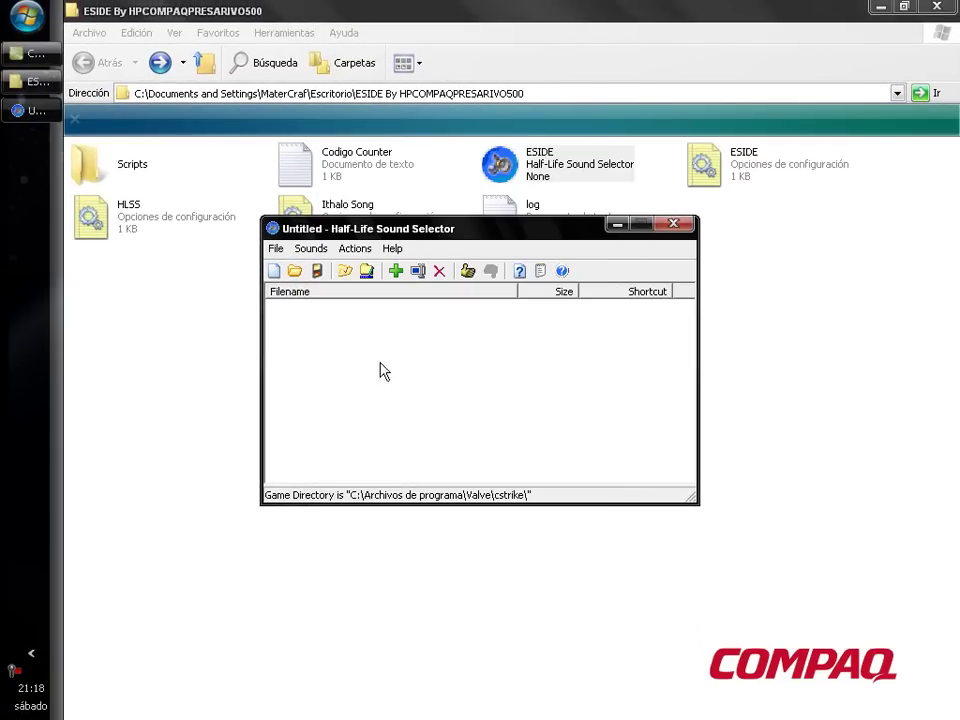
# Step: Start adding a sound and choose No_Ni_Merga1 from Sonidos De Counter in the desktop's box-icon folder as its file
pyautogui.click(397, 273)
pyautogui.click(589, 331)
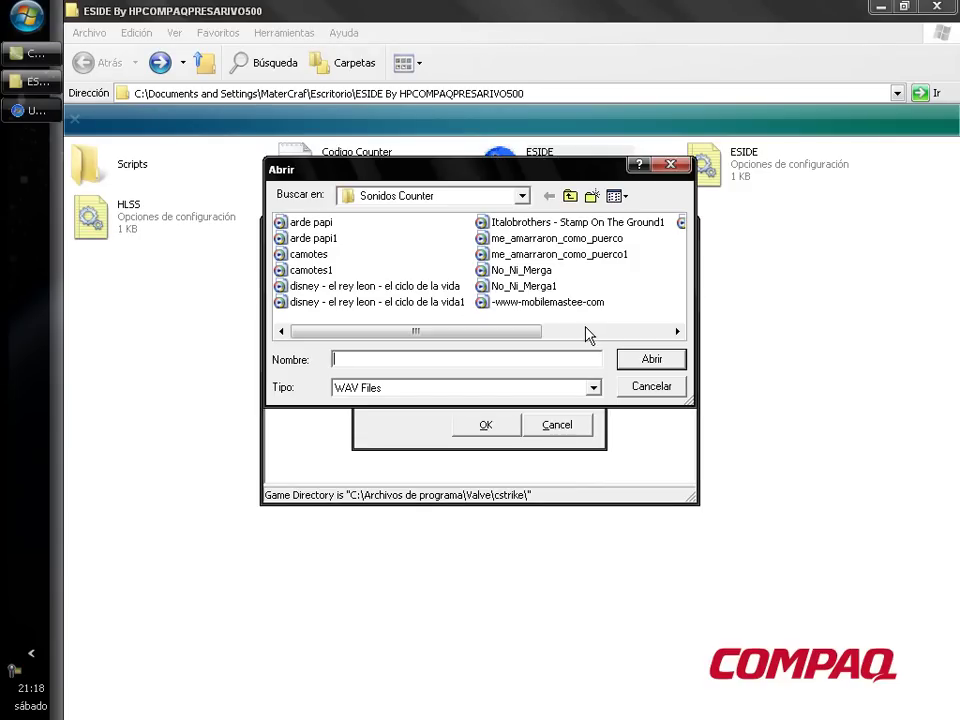
pyautogui.click(520, 198)
pyautogui.scroll(1, 510, 215)
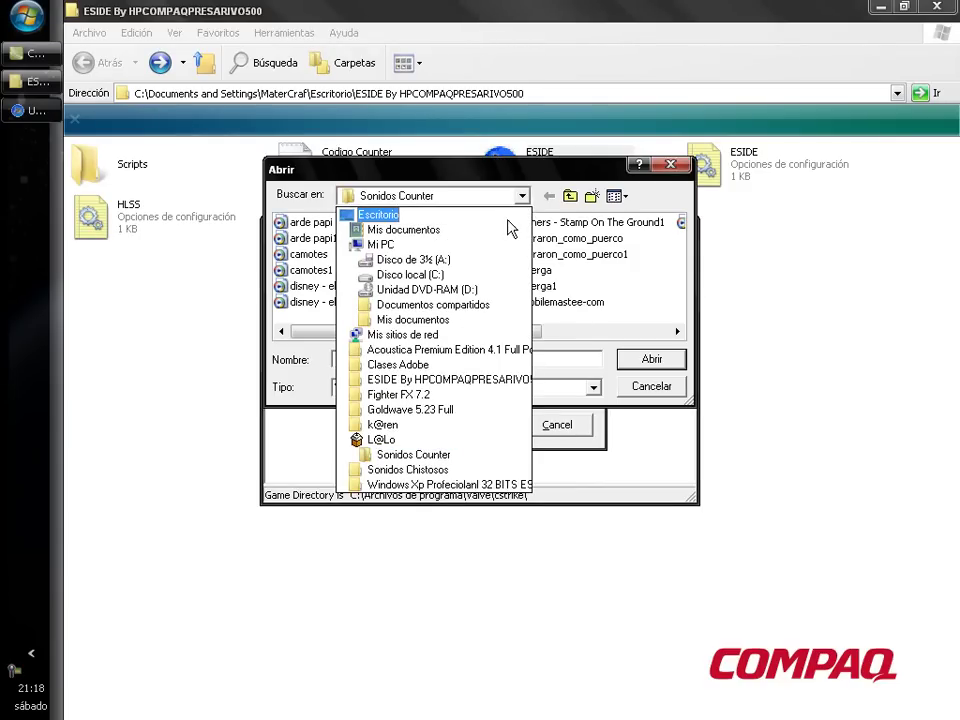
pyautogui.click(508, 216)
pyautogui.moveTo(420, 340); pyautogui.dragTo(600, 334)
pyautogui.doubleClick(300, 271)
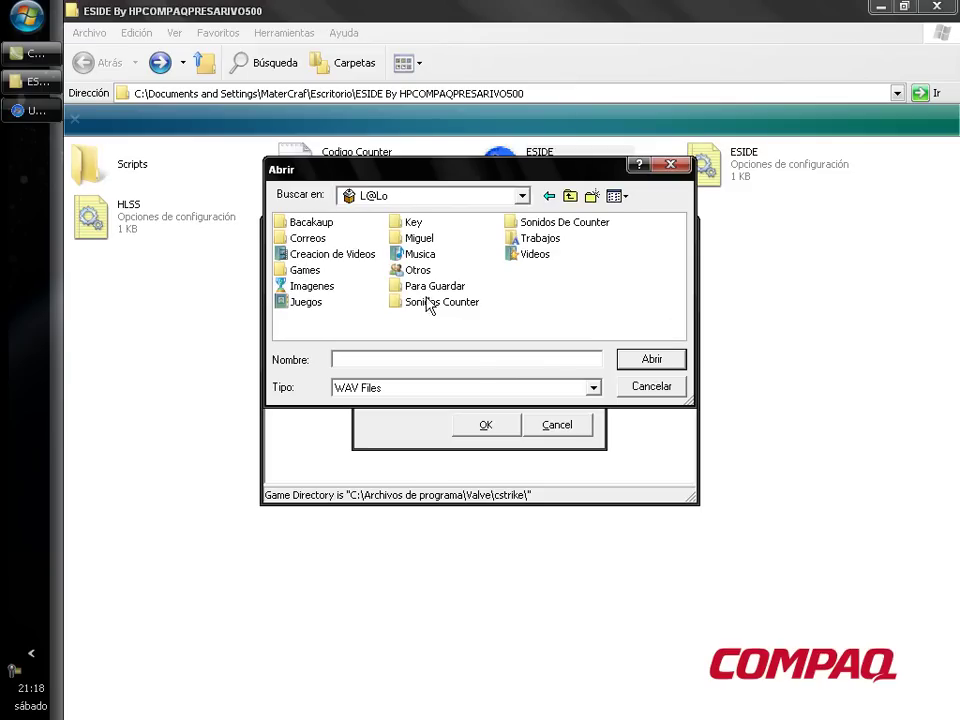
pyautogui.doubleClick(548, 223)
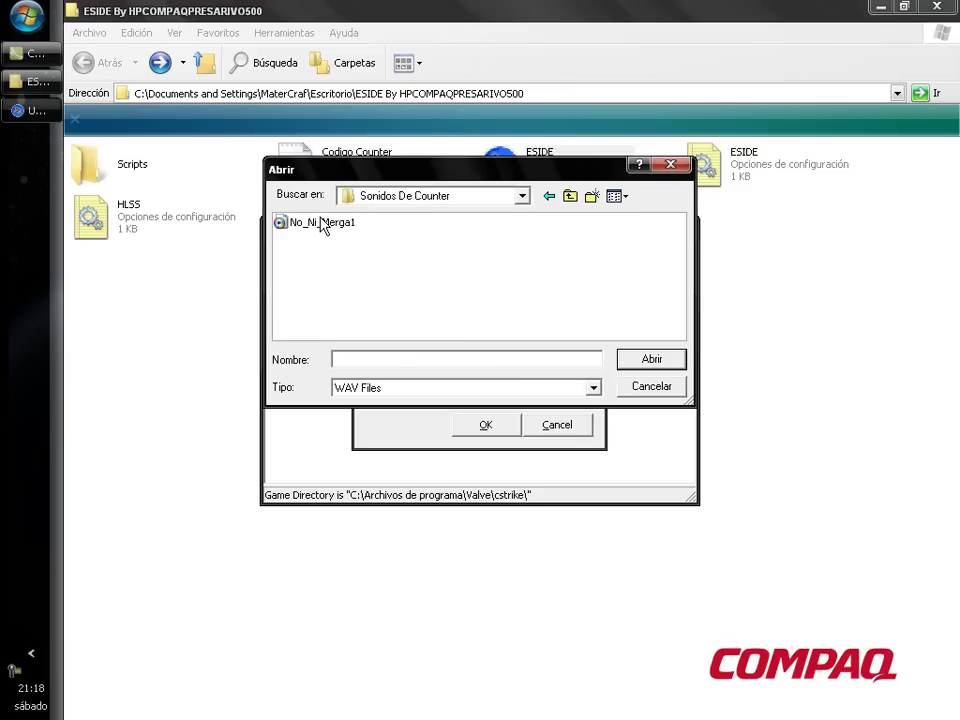
pyautogui.click(322, 223)
pyautogui.click(651, 359)
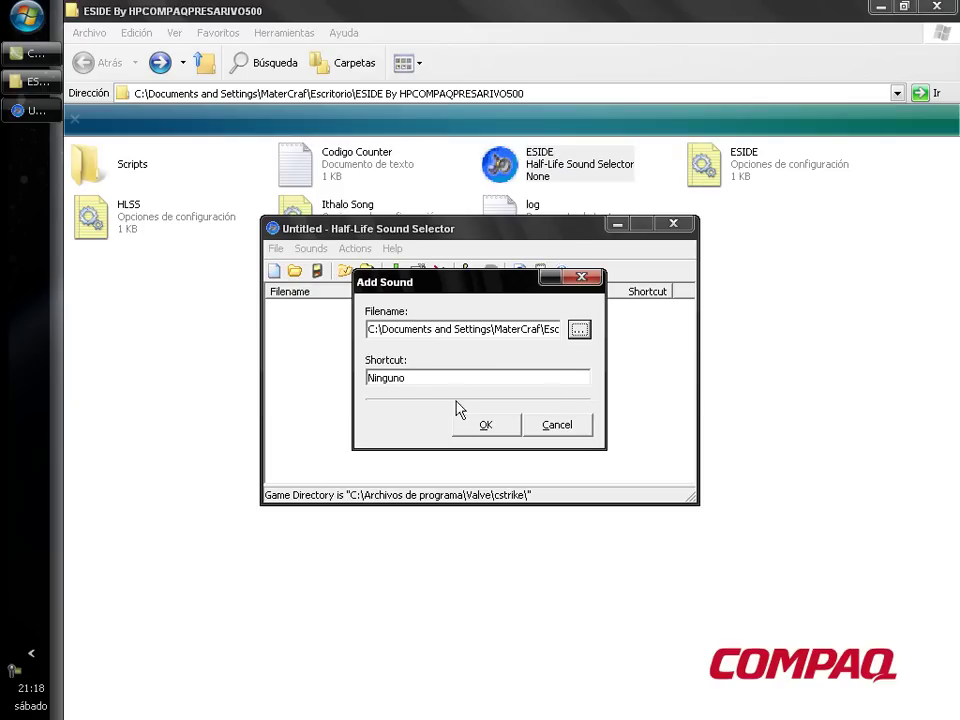
# Step: Assign the shortcut F1 to the sound, add it to the list, and minimize the sound selector
pyautogui.click(438, 379)
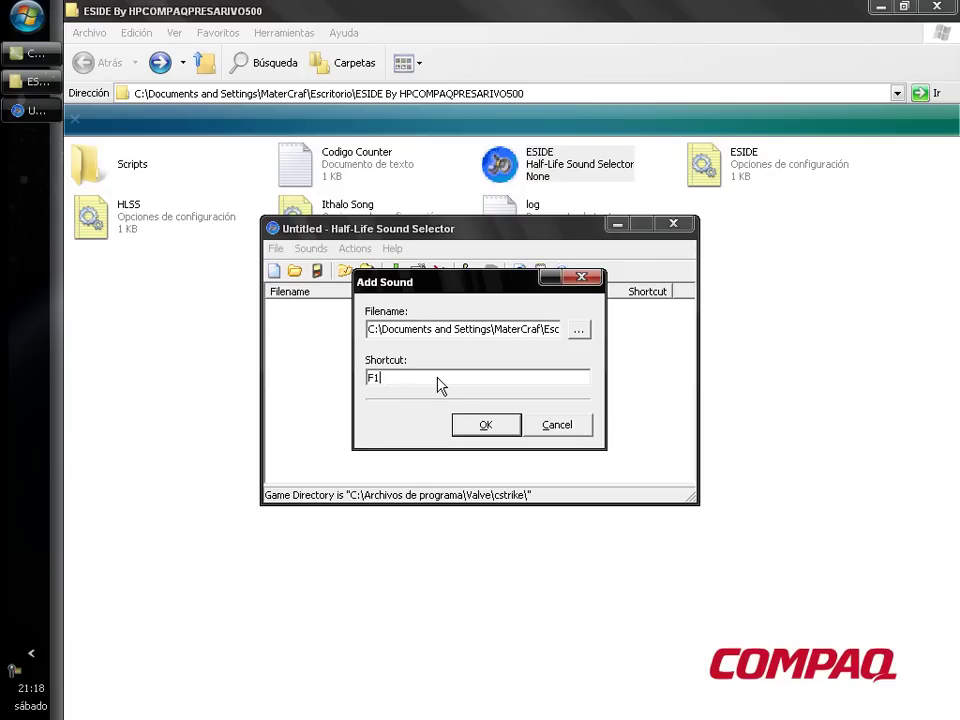
pyautogui.click(486, 427)
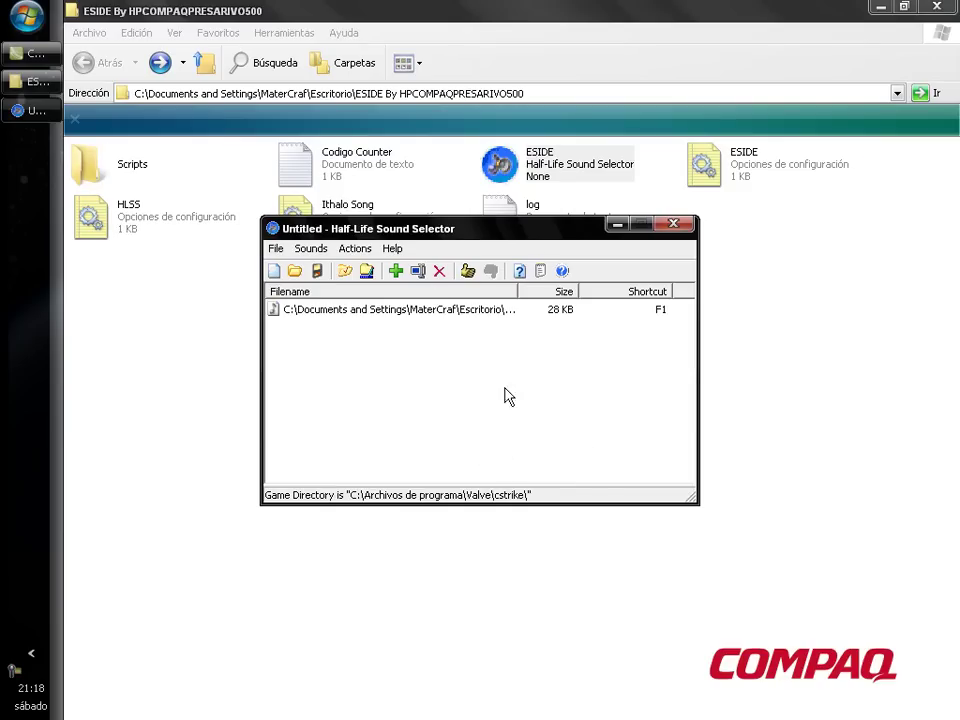
pyautogui.click(617, 226)
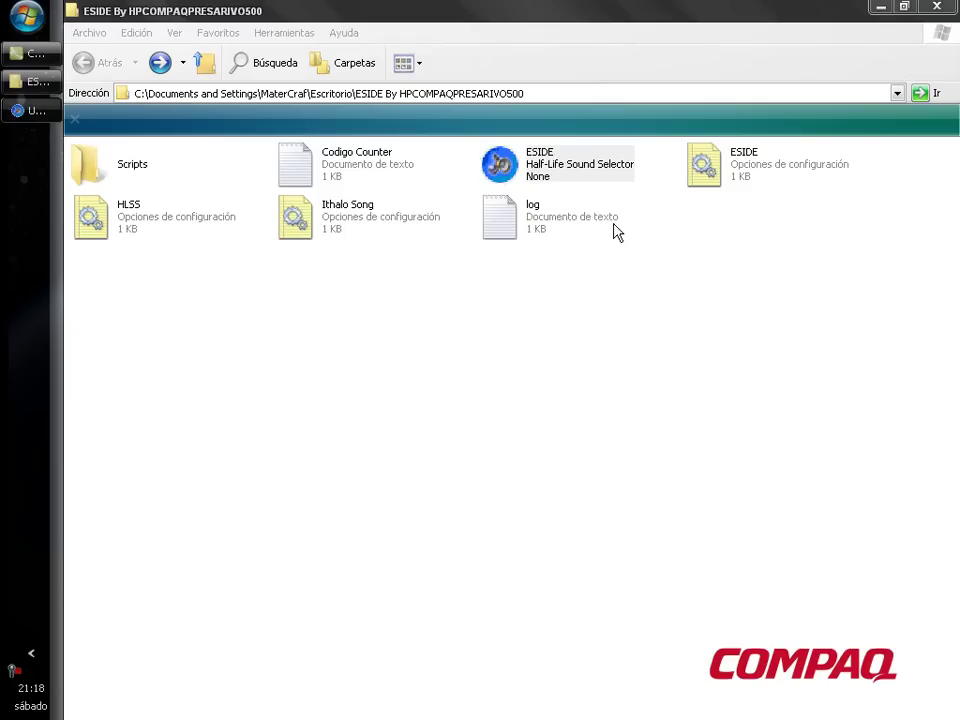
# Step: Copy both bind command lines from the Codigo Counter text file and minimize the file
pyautogui.moveTo(827, 497); pyautogui.dragTo(546, 435)
pyautogui.click(337, 167)
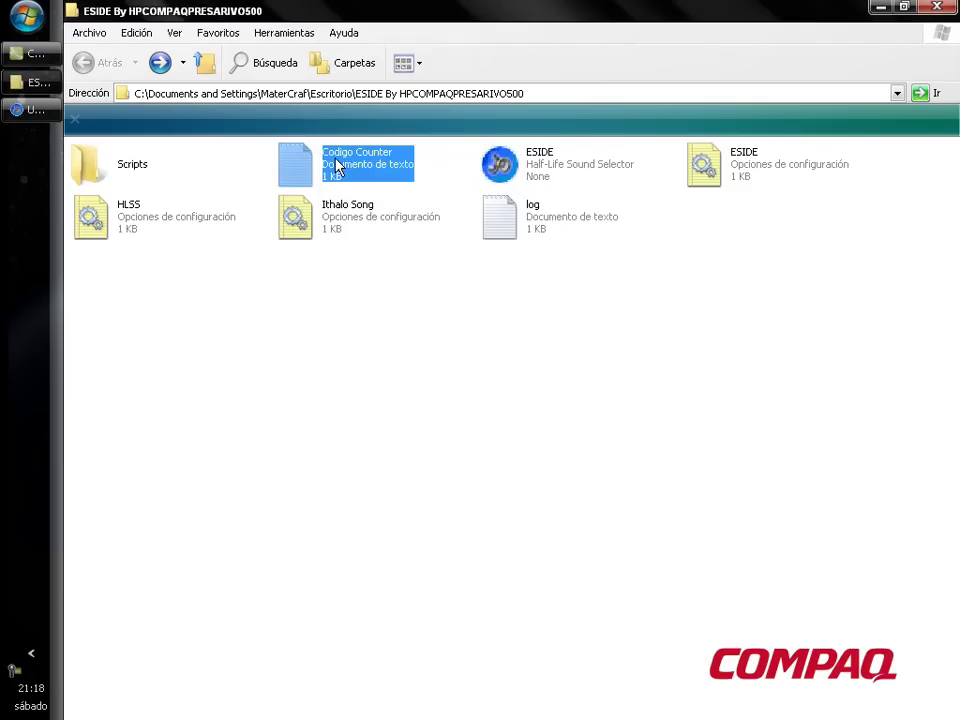
pyautogui.doubleClick(337, 167)
pyautogui.moveTo(727, 241); pyautogui.dragTo(205, 219)
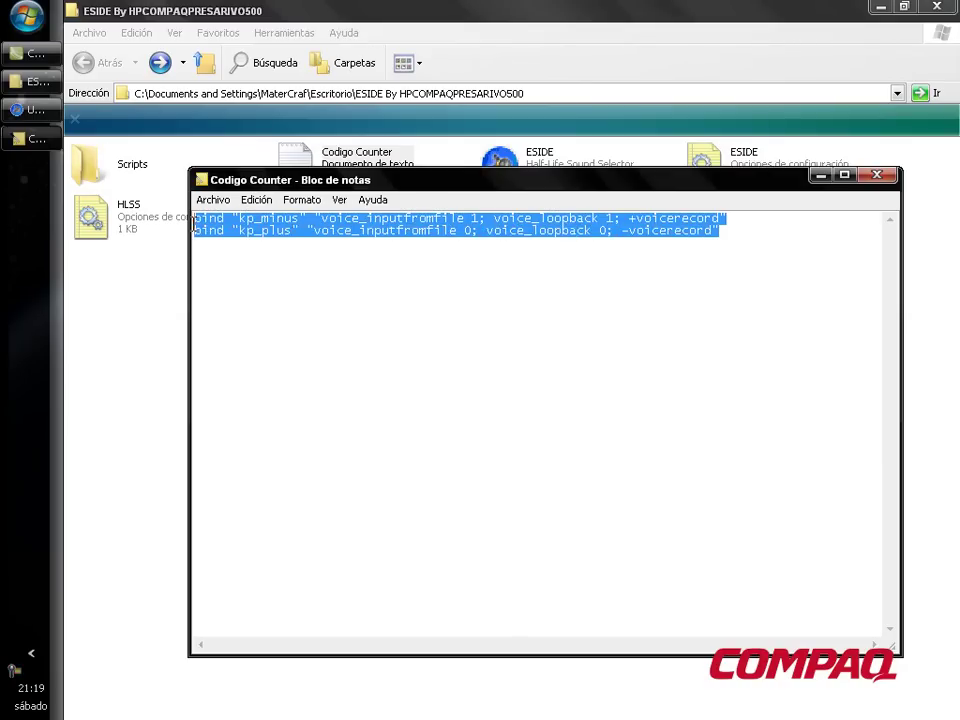
pyautogui.rightClick(249, 214)
pyautogui.click(280, 265)
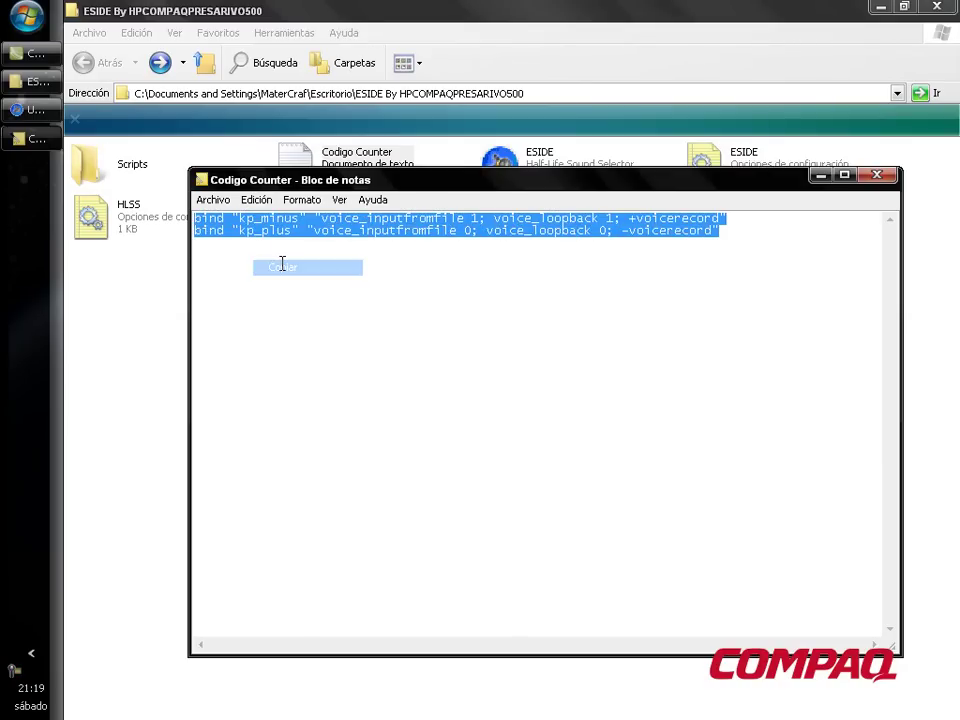
pyautogui.click(820, 176)
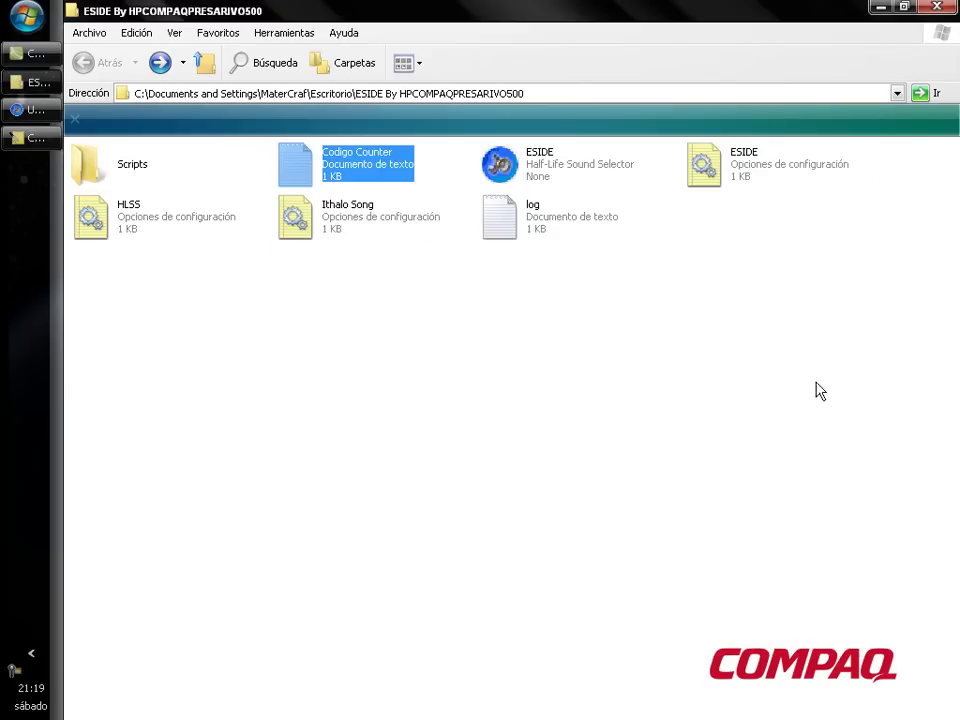
# Step: Minimize the ESIDE folder and any remaining window to clear the desktop
pyautogui.click(880, 7)
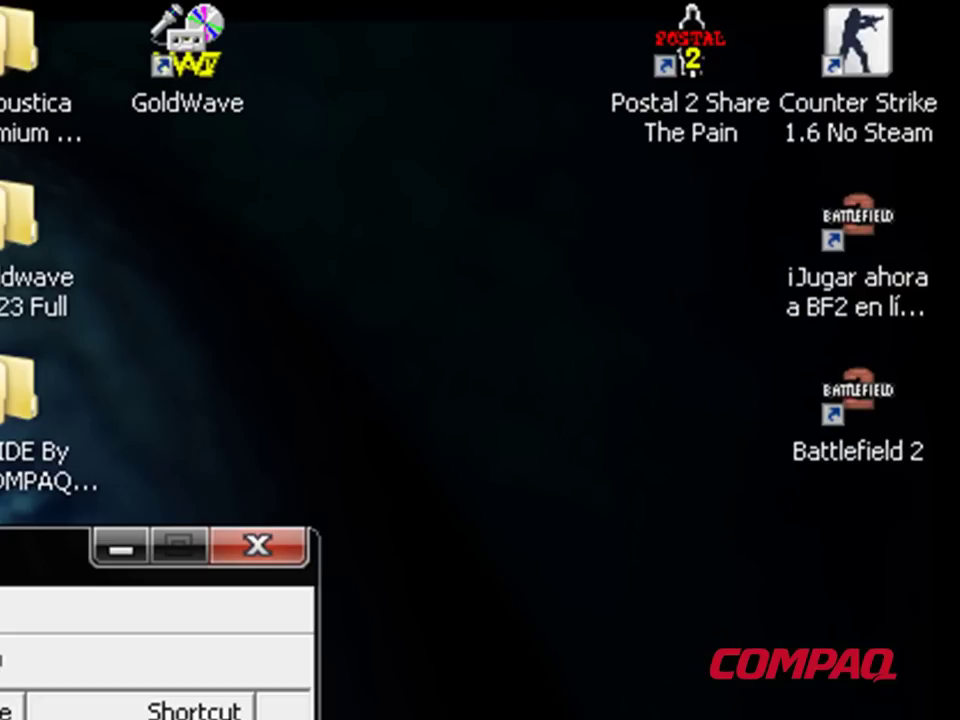
pyautogui.press('Escape')
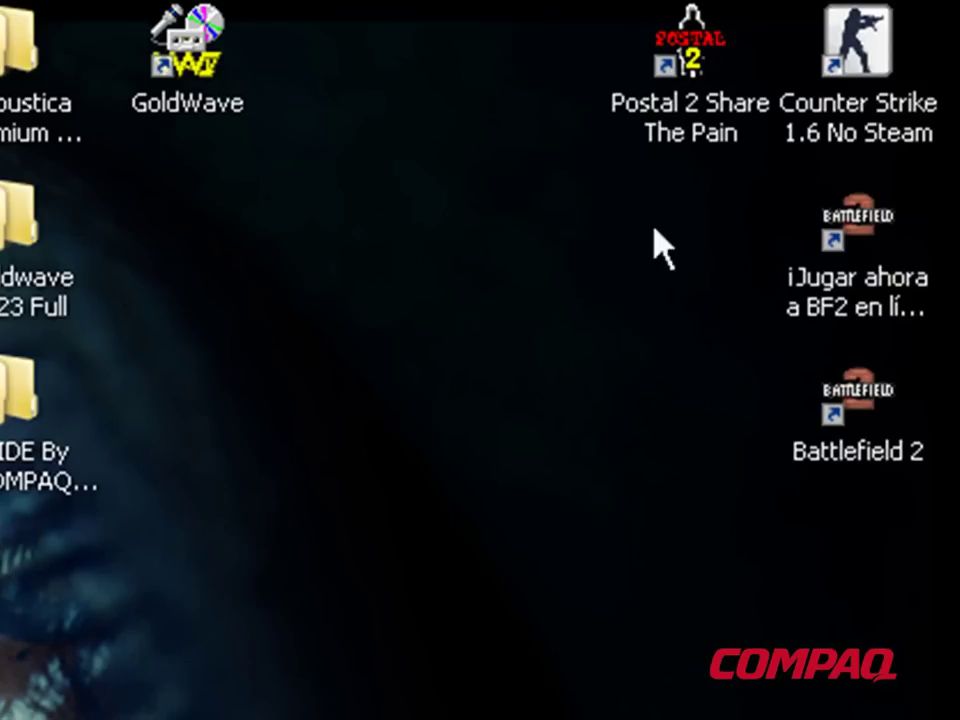
pyautogui.click(870, 88)
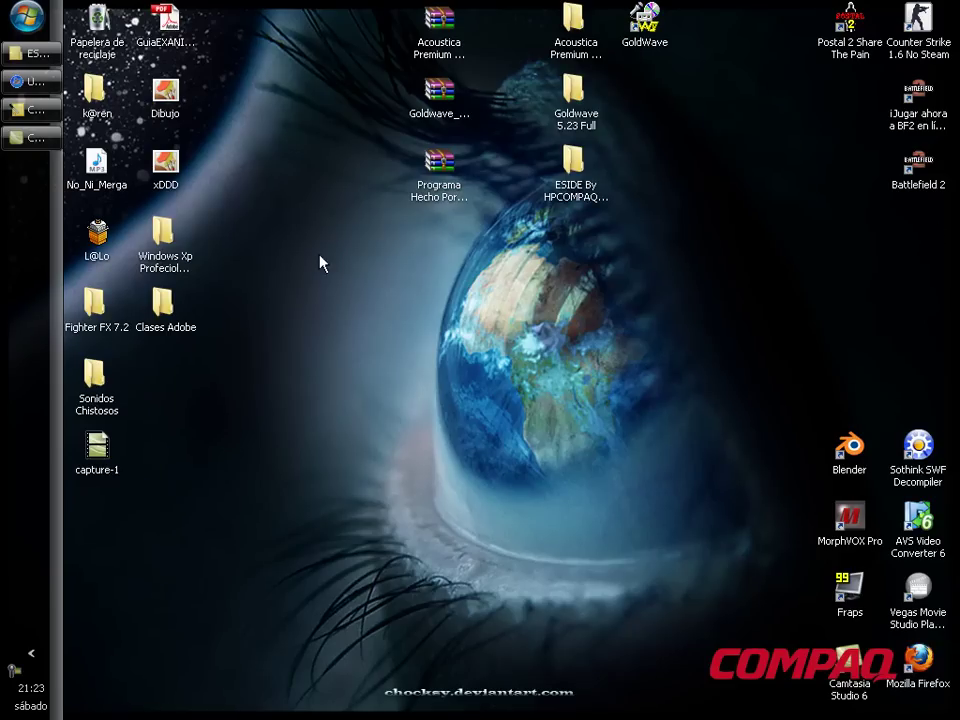
# Step: Reopen Codigo Counter from the desktop's ESIDE folder, copy its kp_minus and kp_plus bind lines, and close the file
pyautogui.doubleClick(565, 165)
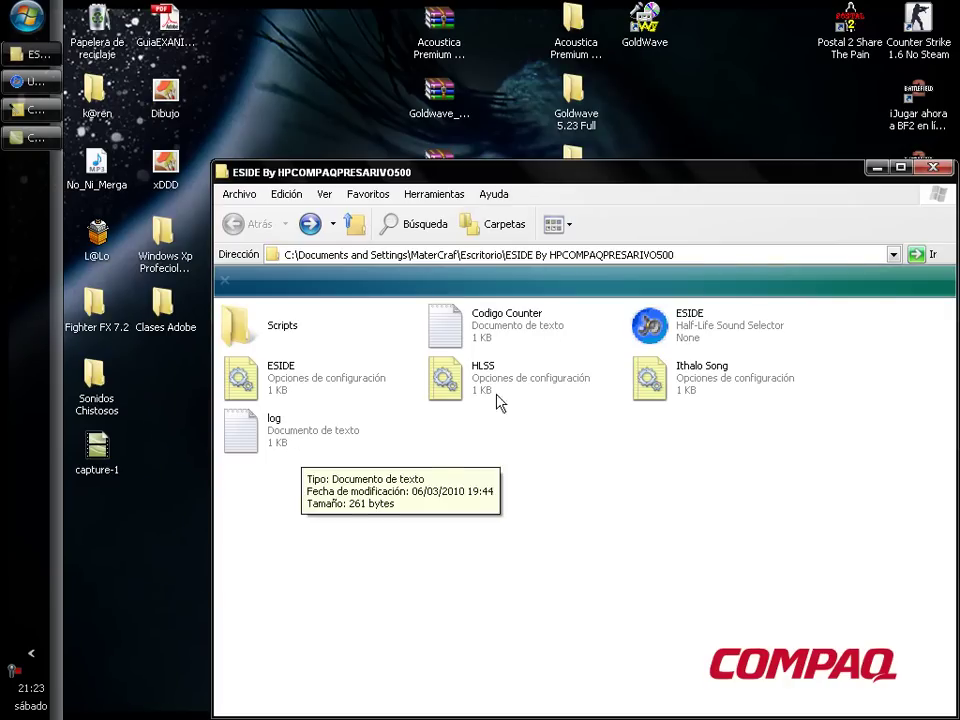
pyautogui.doubleClick(537, 328)
pyautogui.moveTo(723, 243); pyautogui.dragTo(207, 218)
pyautogui.rightClick(212, 229)
pyautogui.click(259, 274)
pyautogui.click(800, 232)
pyautogui.click(876, 175)
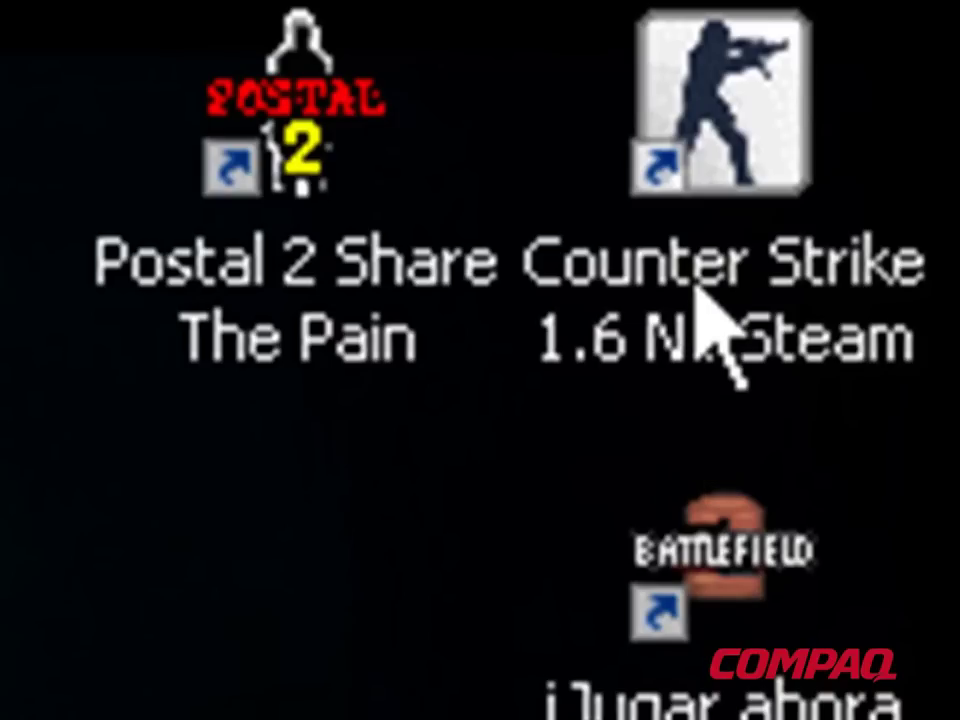
# Step: Launch Counter Strike 1.6, run the copied kp_minus and kp_plus voice bind commands in its console, and close the console
pyautogui.doubleClick(697, 288)
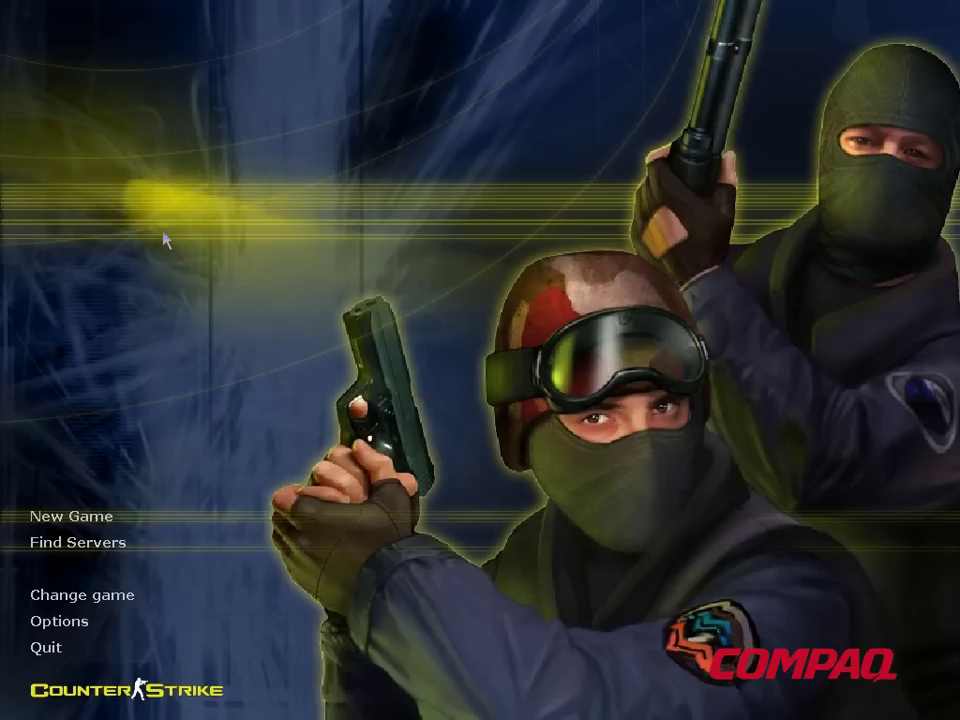
pyautogui.press('`')
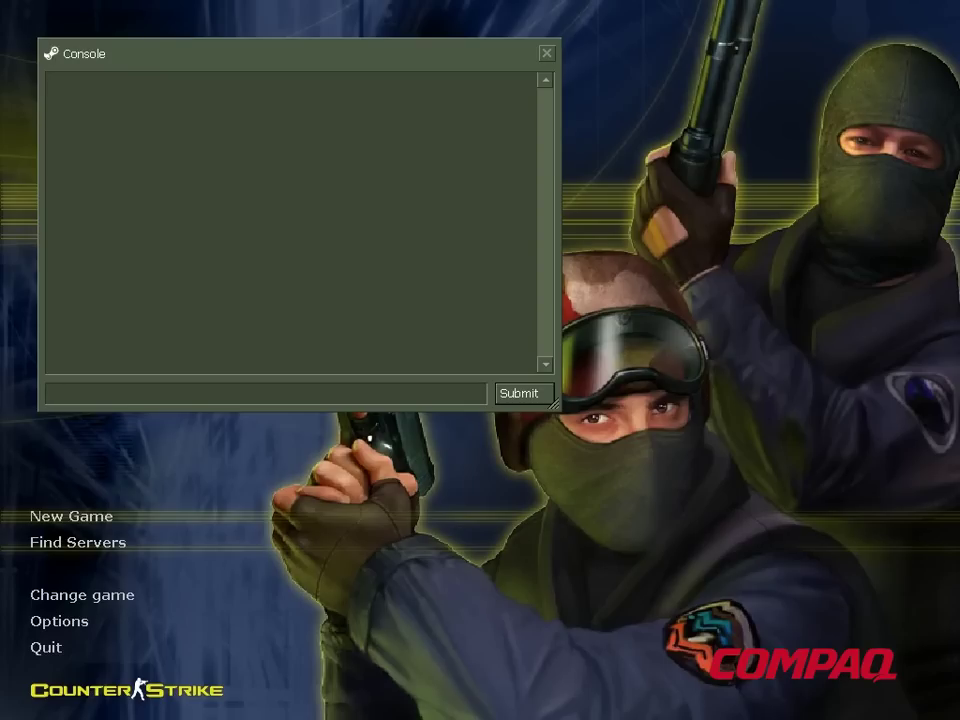
pyautogui.rightClick(192, 389)
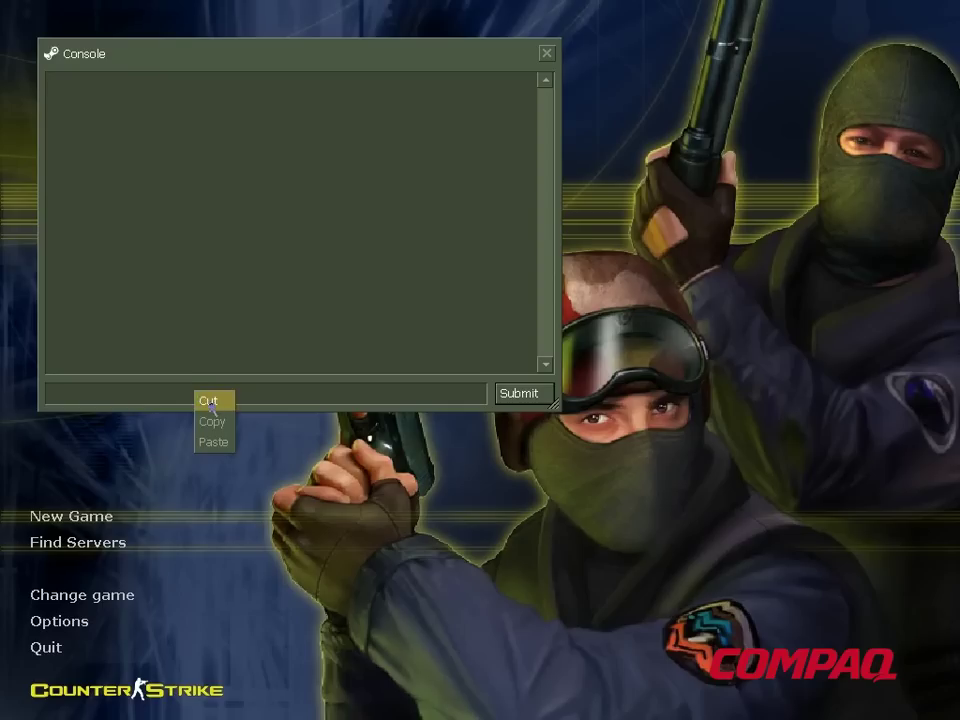
pyautogui.click(221, 441)
pyautogui.rightClick(208, 393)
pyautogui.rightClick(222, 392)
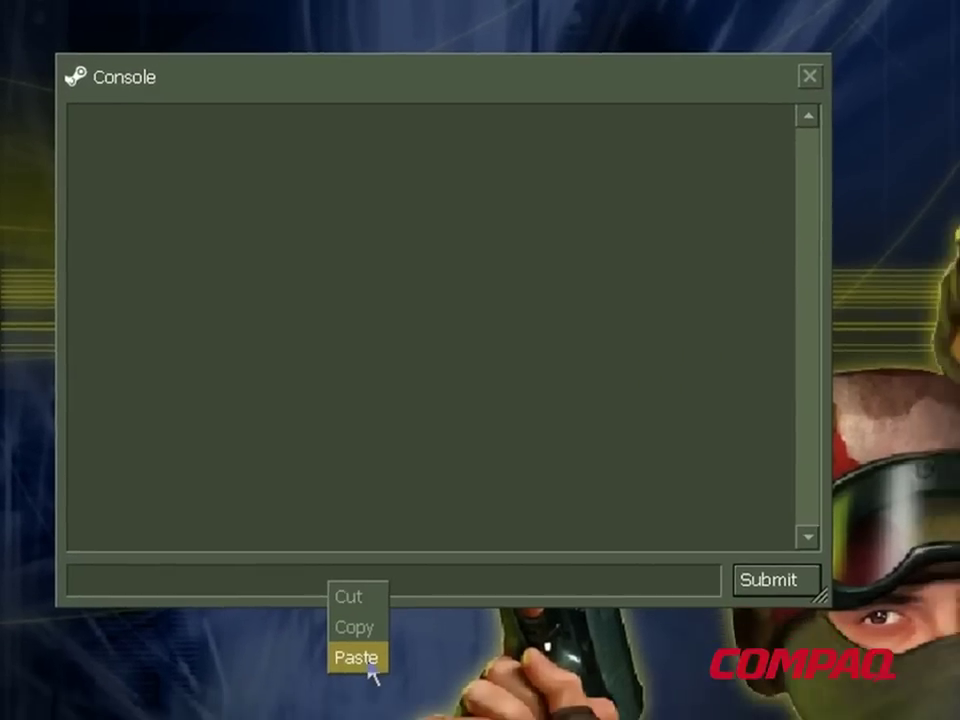
pyautogui.click(375, 692)
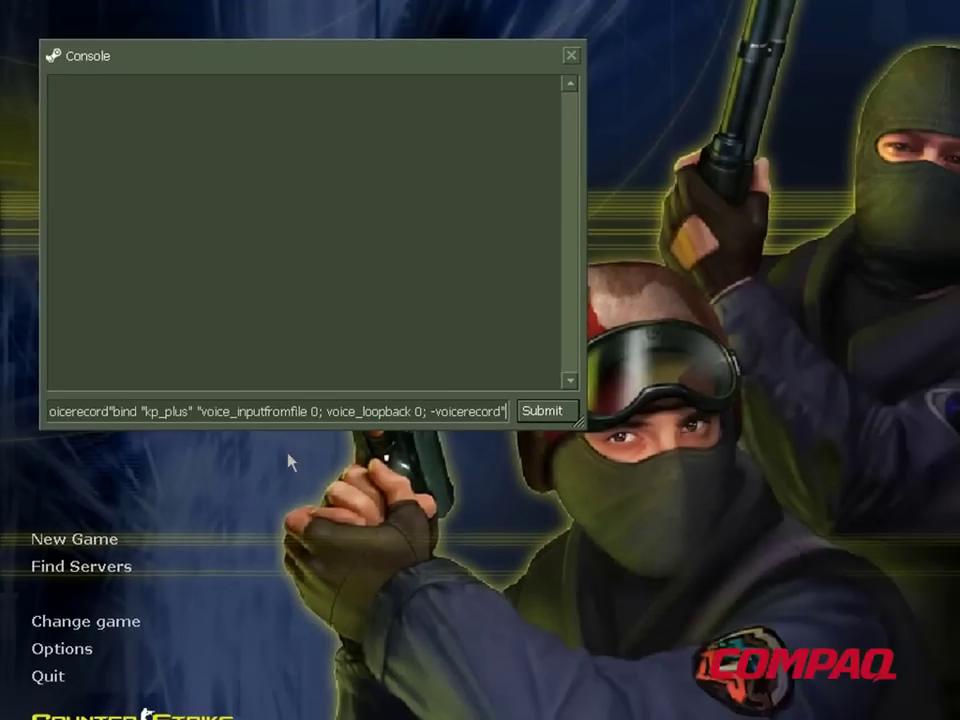
pyautogui.press('Return')
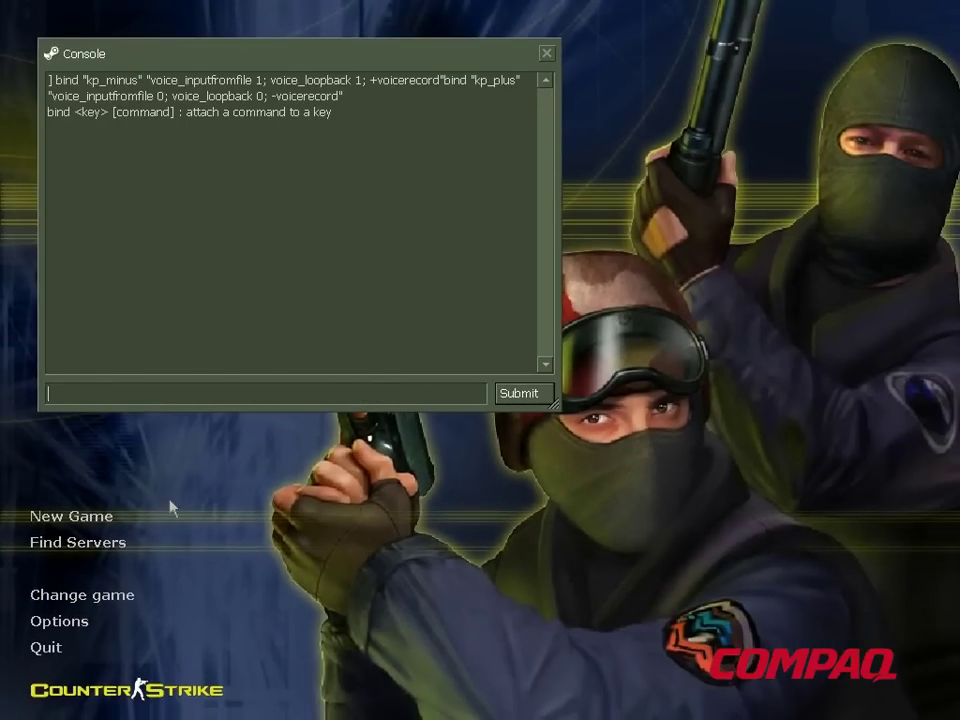
pyautogui.click(549, 53)
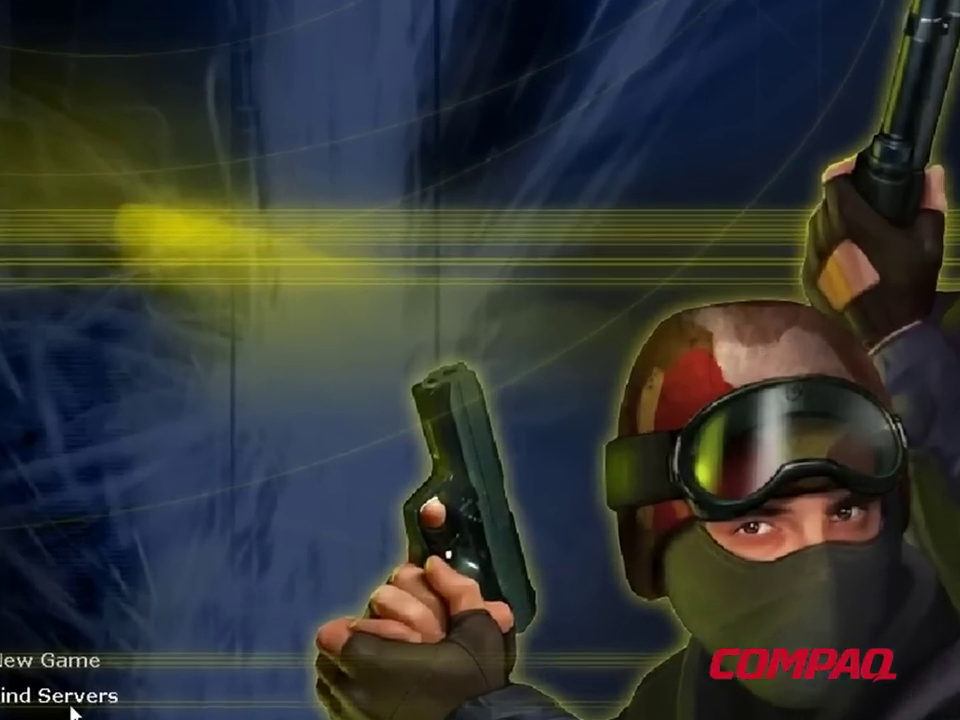
# Step: Connect to the favorite server 24/7 NORMAL [500fps] [MexicanForce], accept its welcome message, and choose a team and player model
pyautogui.click(78, 542)
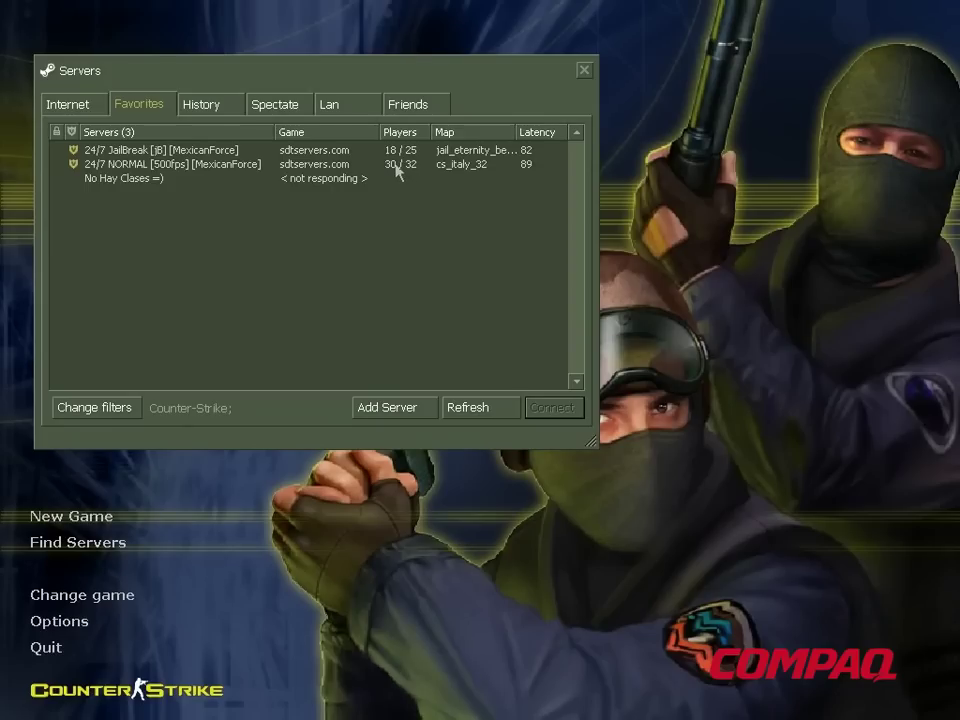
pyautogui.doubleClick(364, 165)
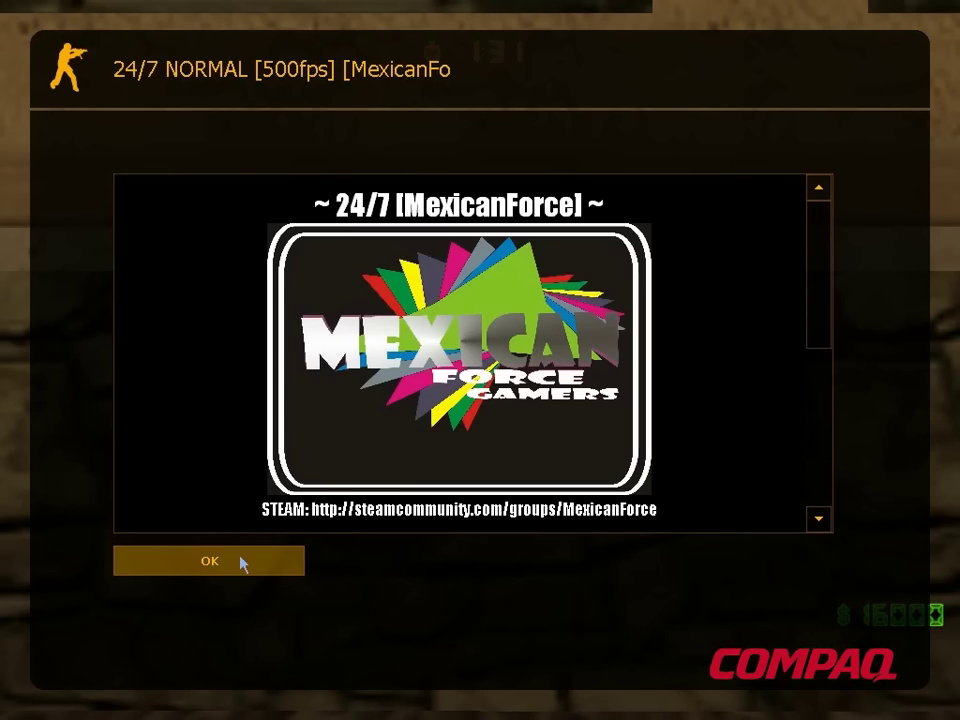
pyautogui.click(240, 563)
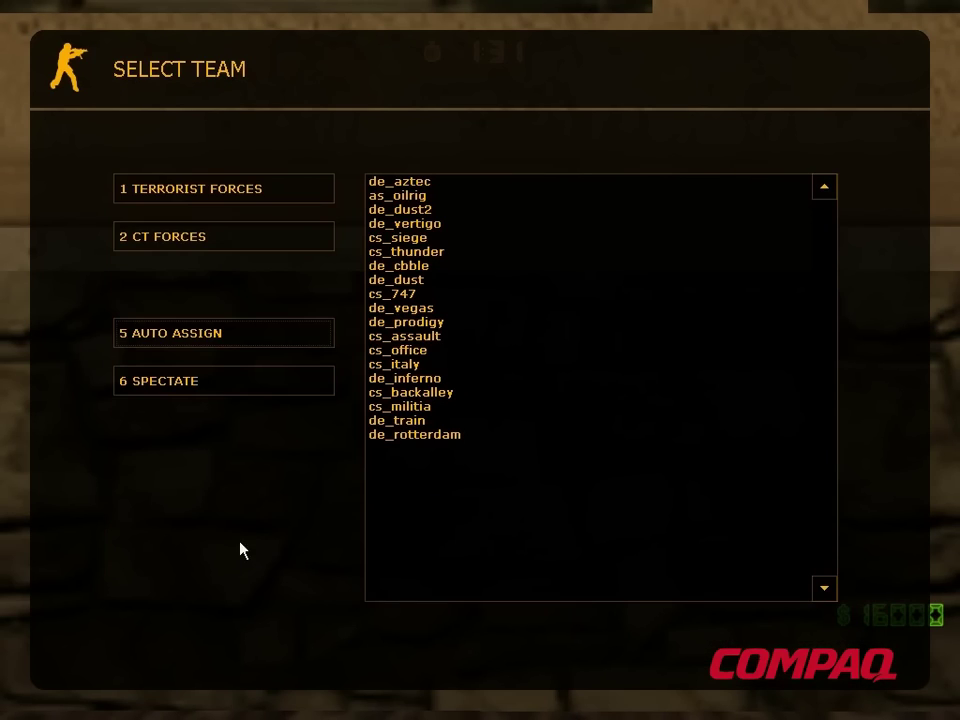
pyautogui.click(223, 245)
pyautogui.press('1')
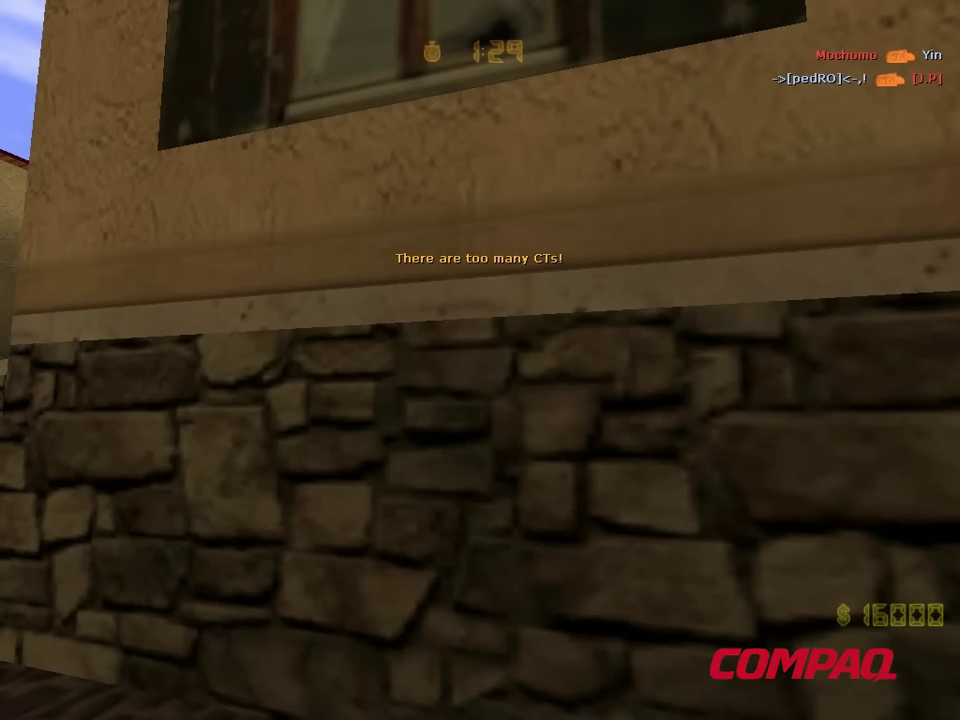
pyautogui.press('4')
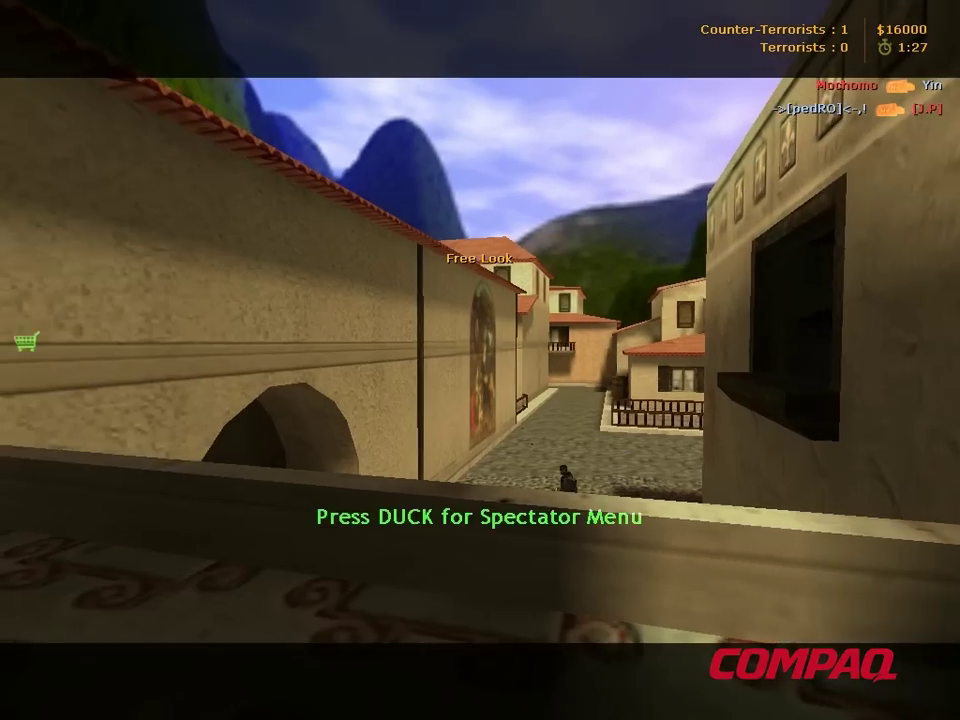
# Step: Fly through the map in free-look spectator mode
pyautogui.press('w')
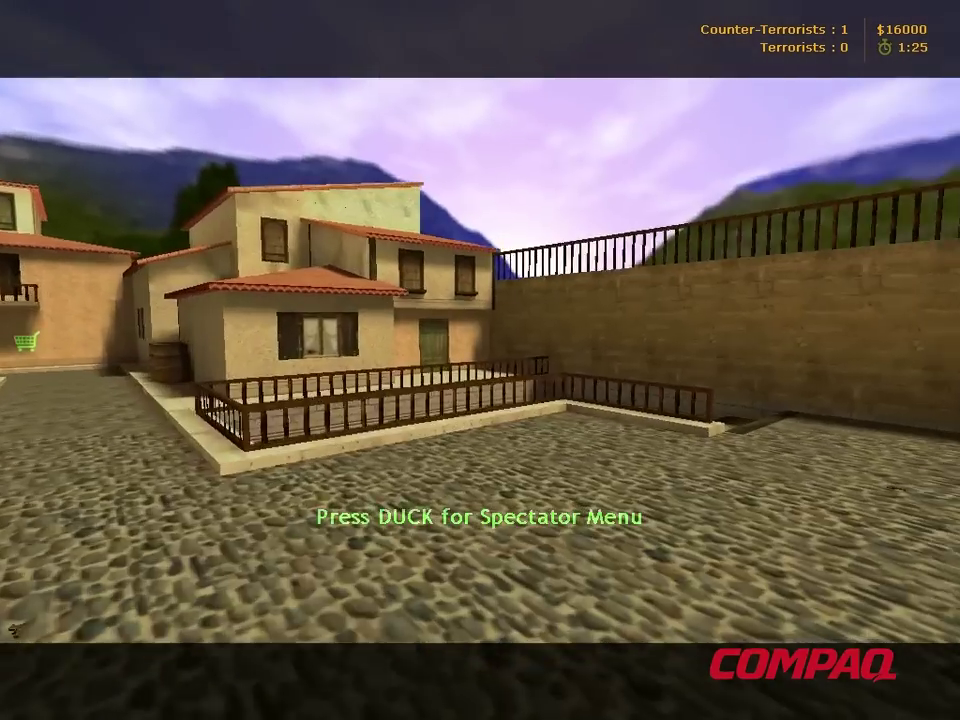
pyautogui.press('w')
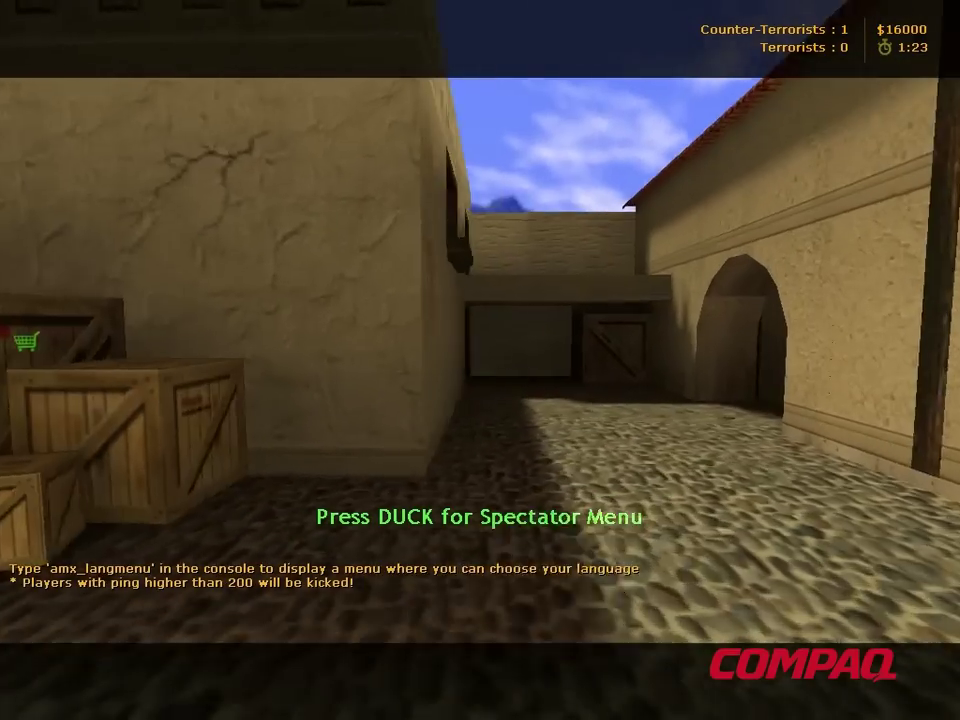
pyautogui.press('w')
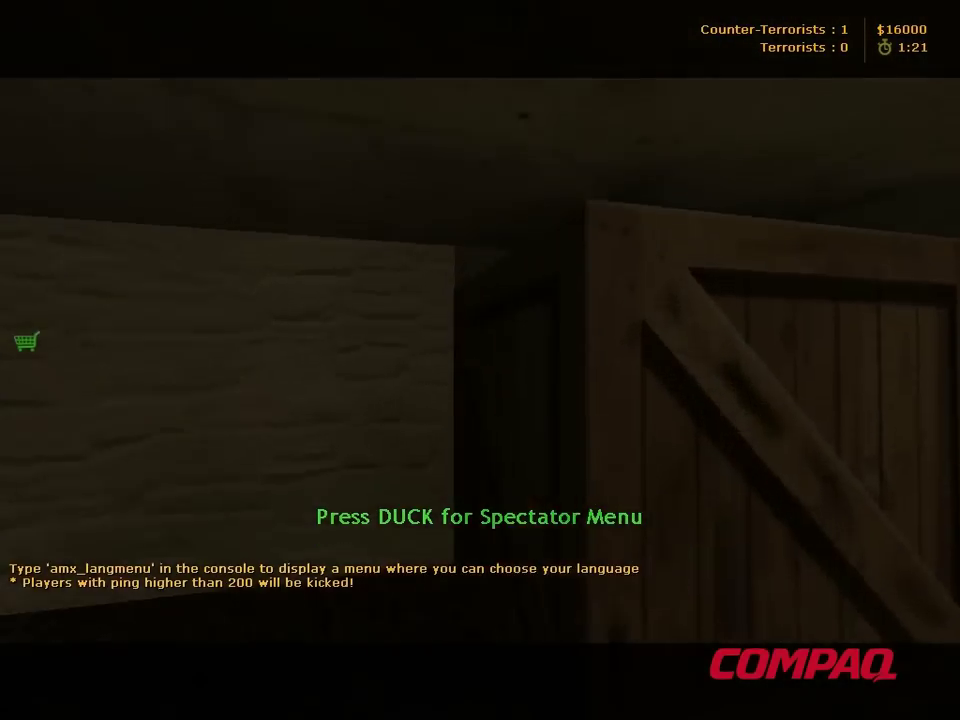
pyautogui.press('w')
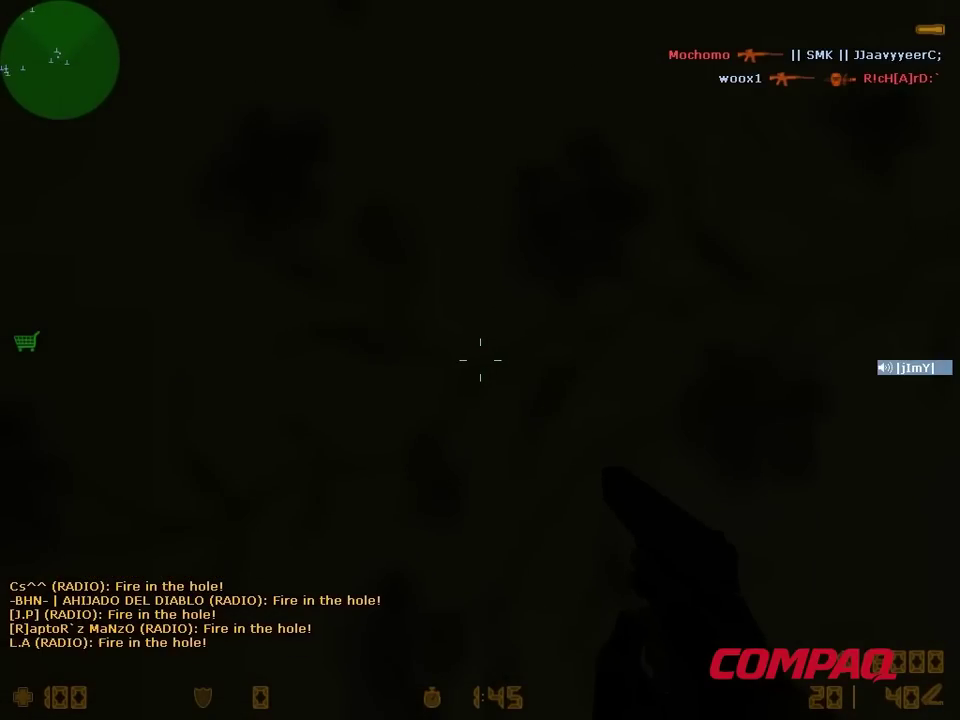
# Step: Send the message XD in the game's public chat
pyautogui.write('yXD')
pyautogui.press('Return')
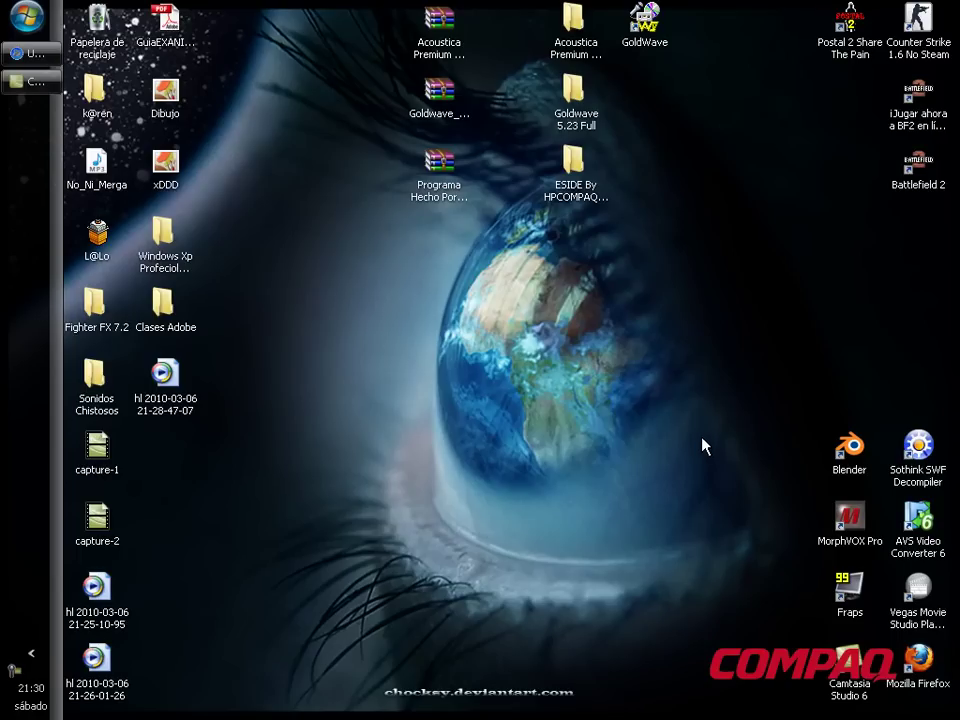
pyautogui.moveTo(718, 285); pyautogui.dragTo(352, 634)
pyautogui.moveTo(510, 598); pyautogui.dragTo(705, 237)
pyautogui.click(931, 41)
pyautogui.click(737, 253)
pyautogui.moveTo(808, 279); pyautogui.dragTo(495, 298)
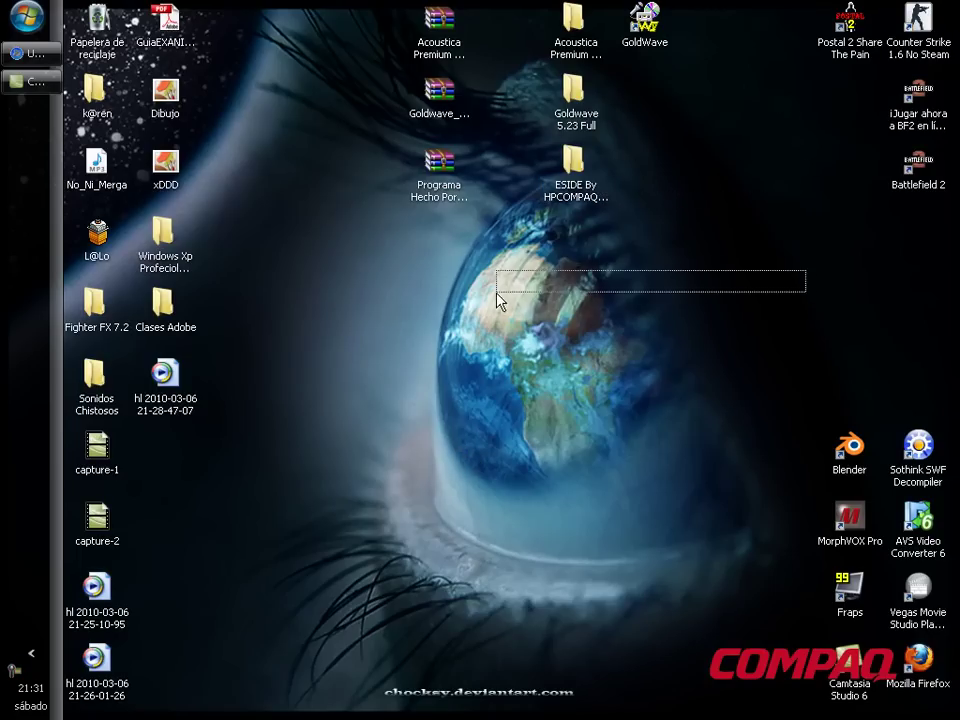
pyautogui.moveTo(718, 250); pyautogui.dragTo(321, 306)
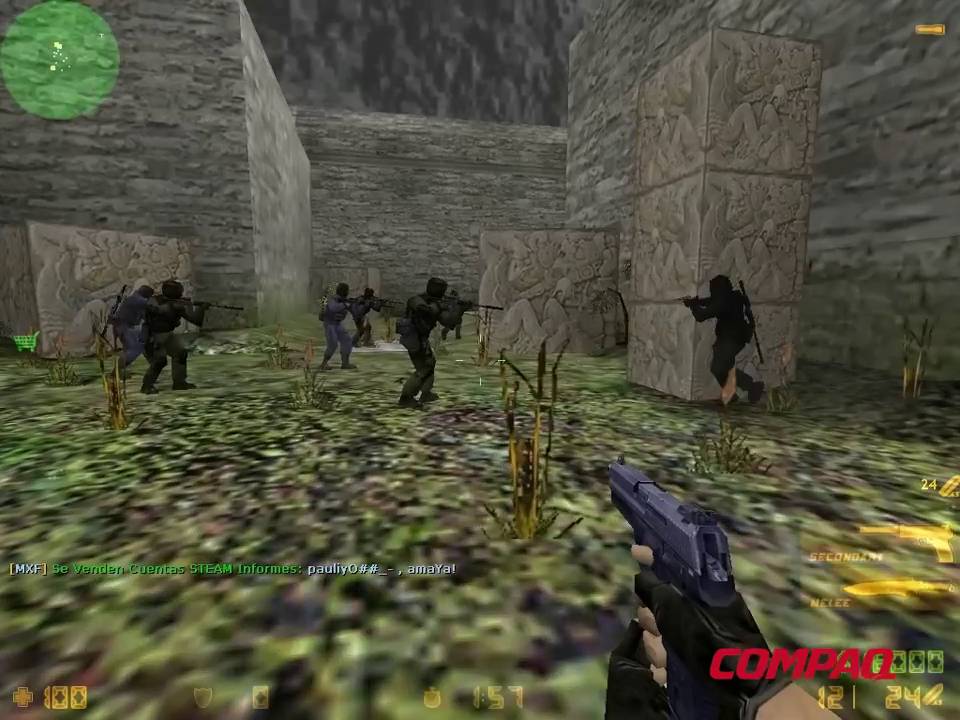
# Step: Buy an M4A1 rifle and fill up its primary ammo at the spawn area
pyautogui.press('b')
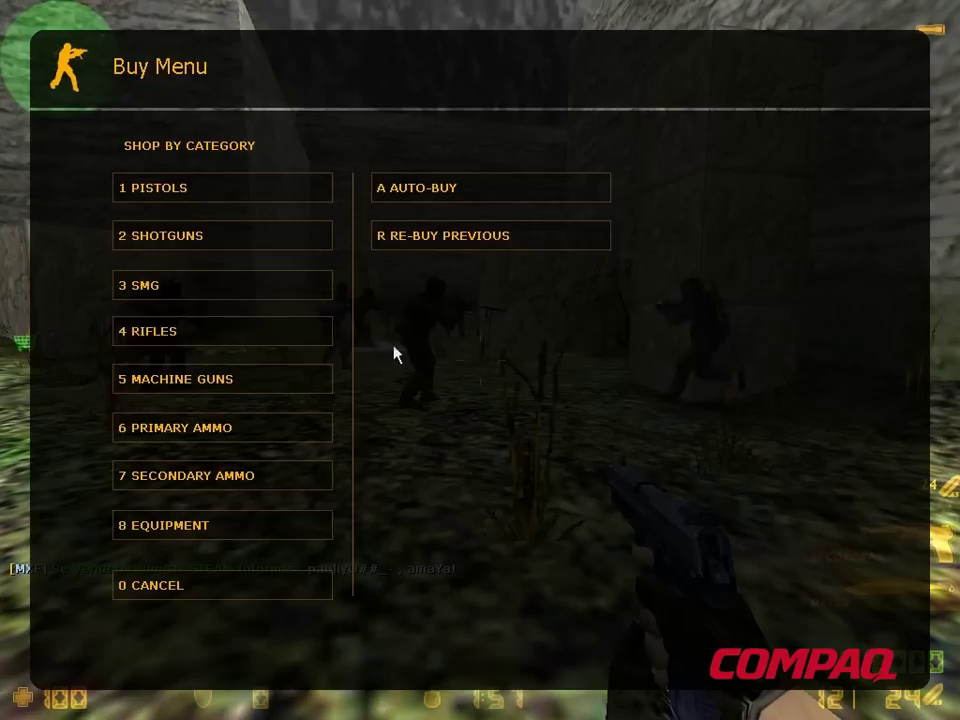
pyautogui.click(316, 334)
pyautogui.click(307, 305)
pyautogui.press('b')
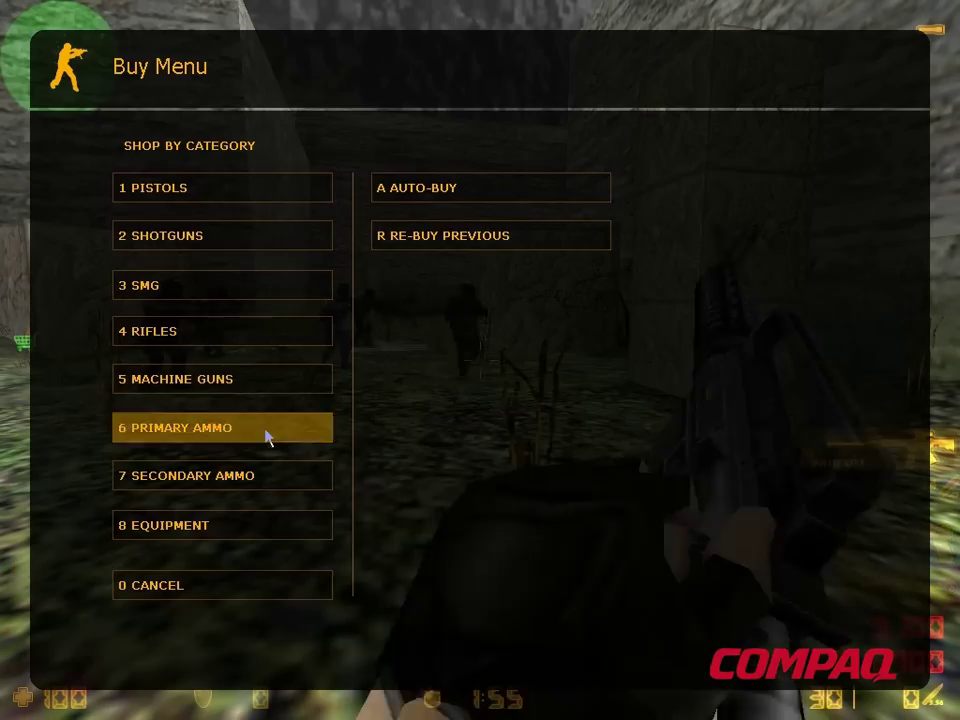
pyautogui.press('6')
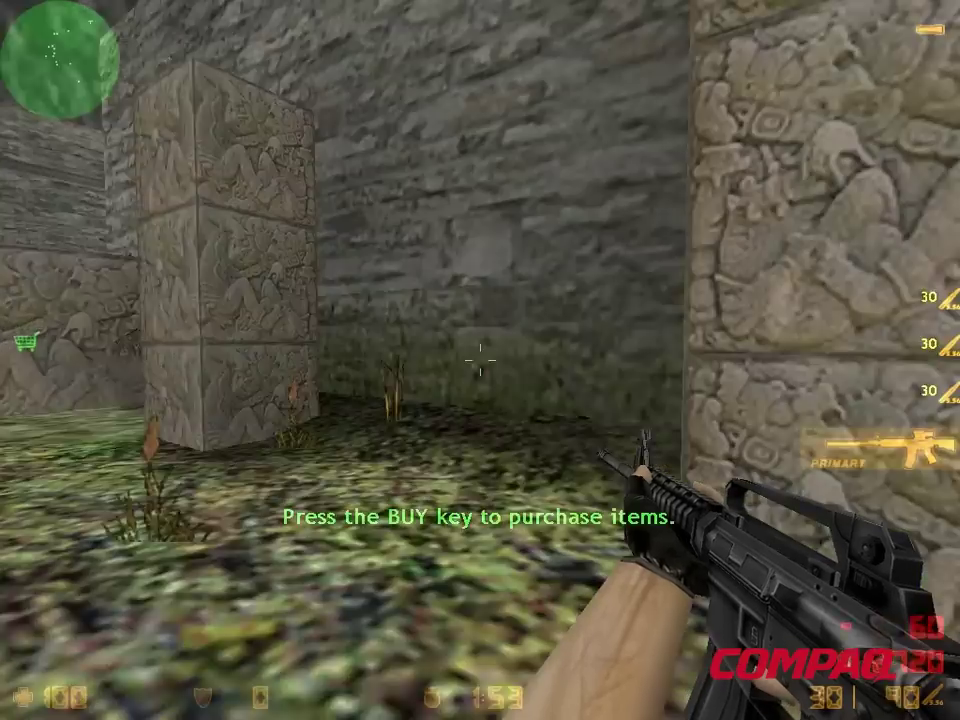
# Step: Walk from the spawn across the stone courtyard and through the wooden doors into the tunnel, transmitting the sound over voice chat
pyautogui.press('w')
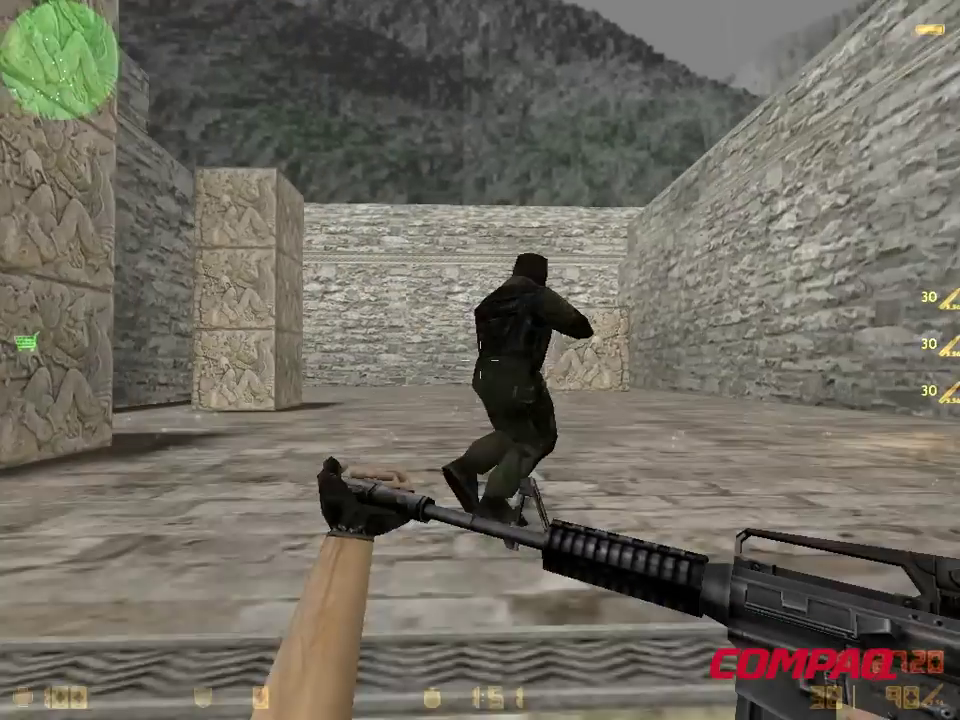
pyautogui.press('w')
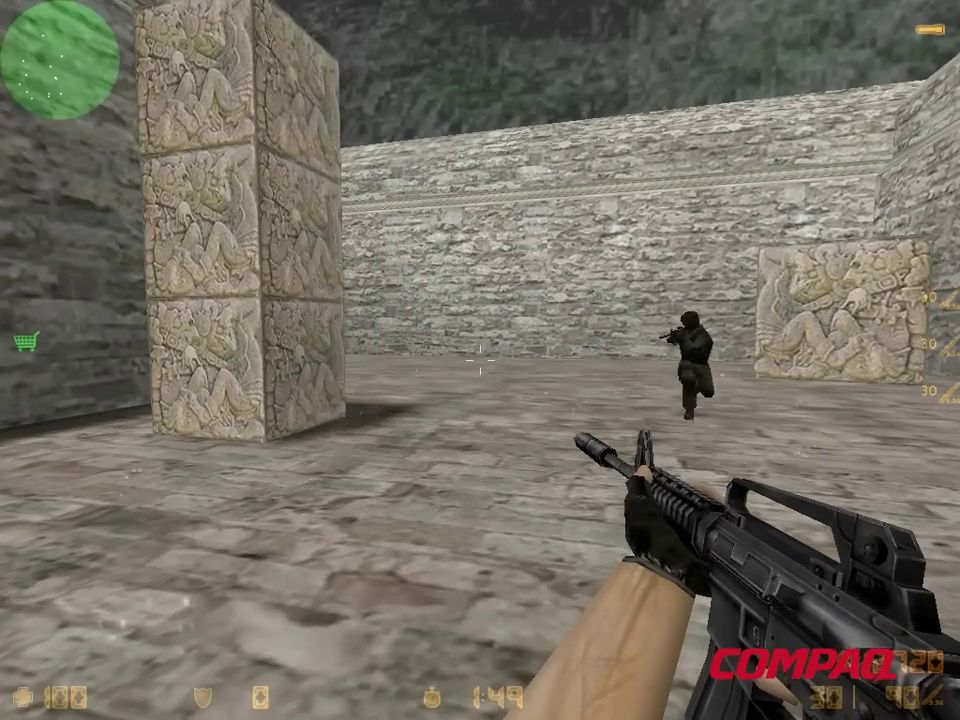
pyautogui.press('w')
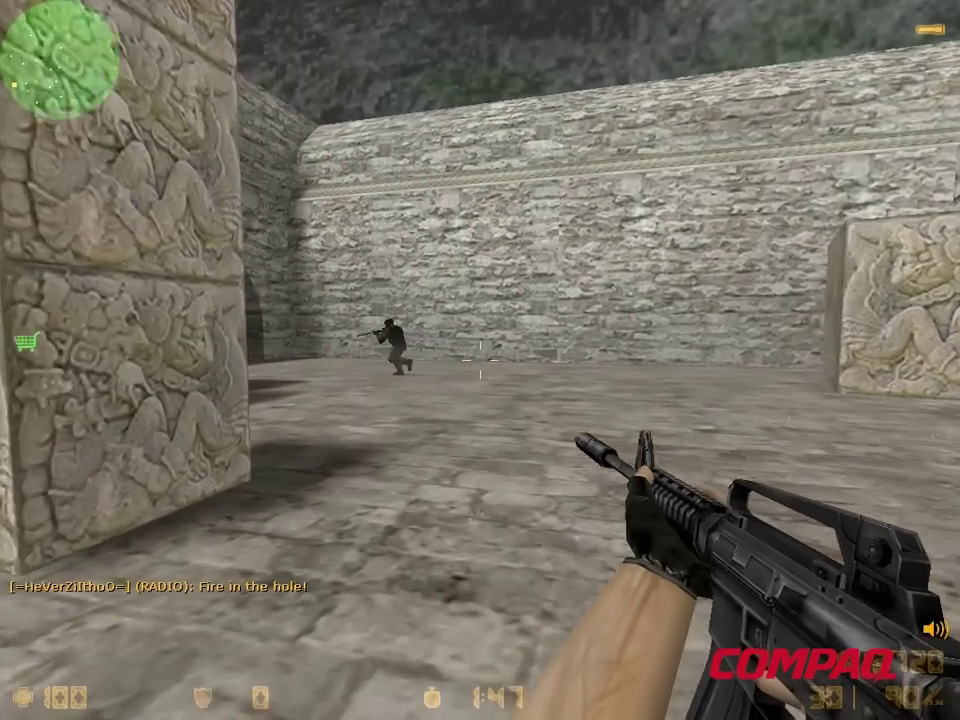
pyautogui.press('w')
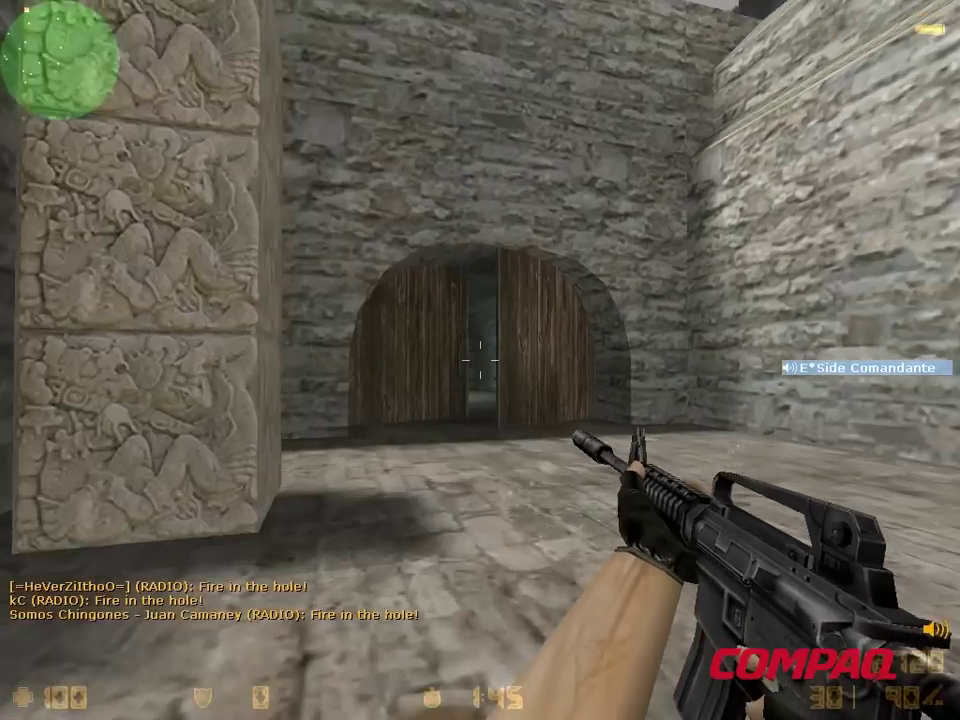
pyautogui.press('w')
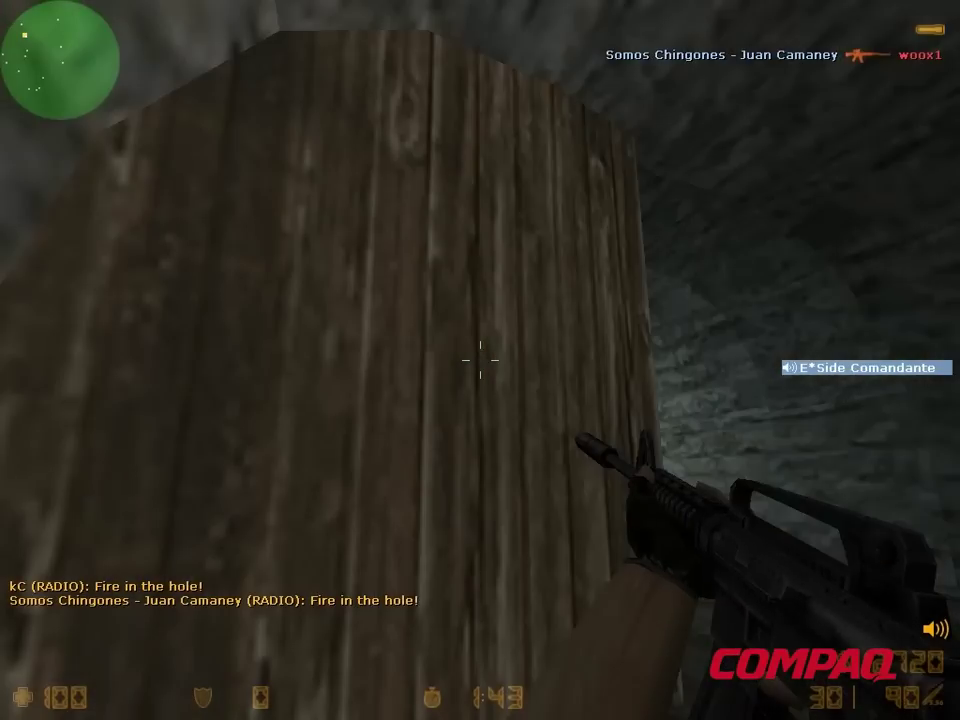
pyautogui.press('w')
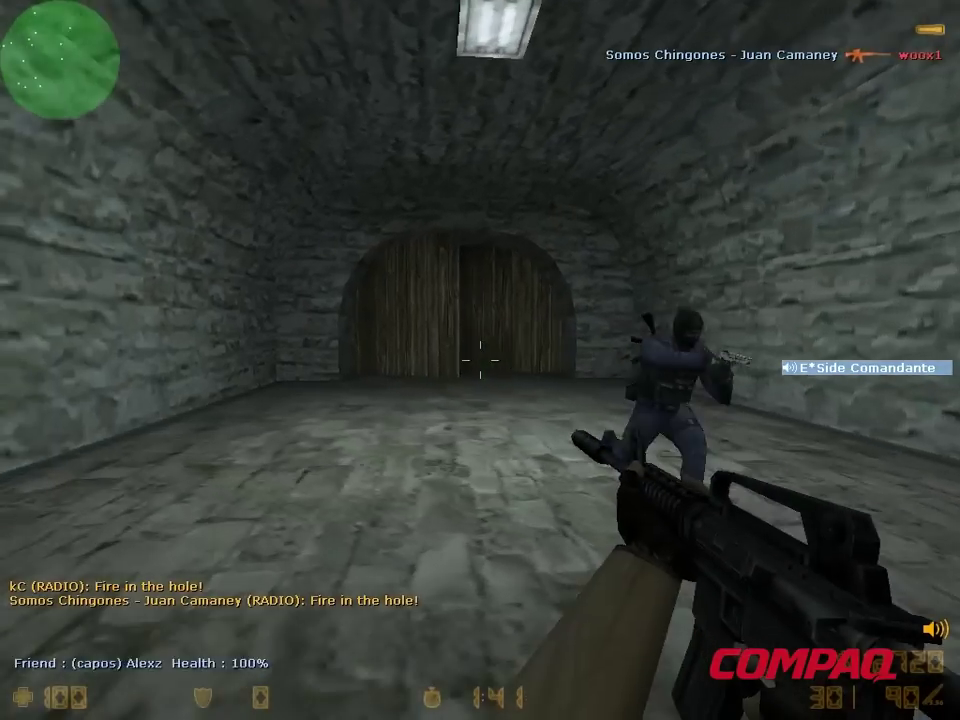